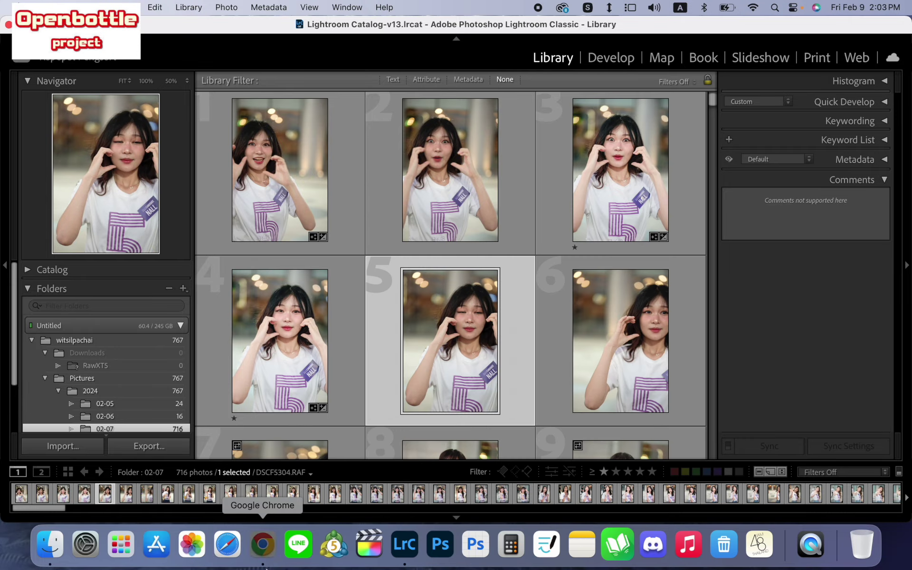
- Download the Raw folder from the Raw XT5 Drive and show the 234.5 MB zip in Downloads
click(264, 560)
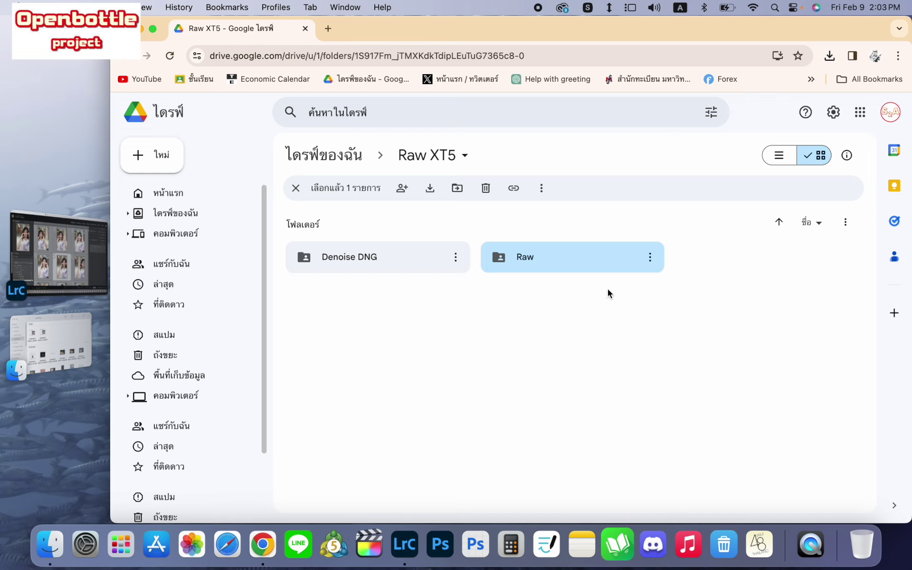
click(650, 257)
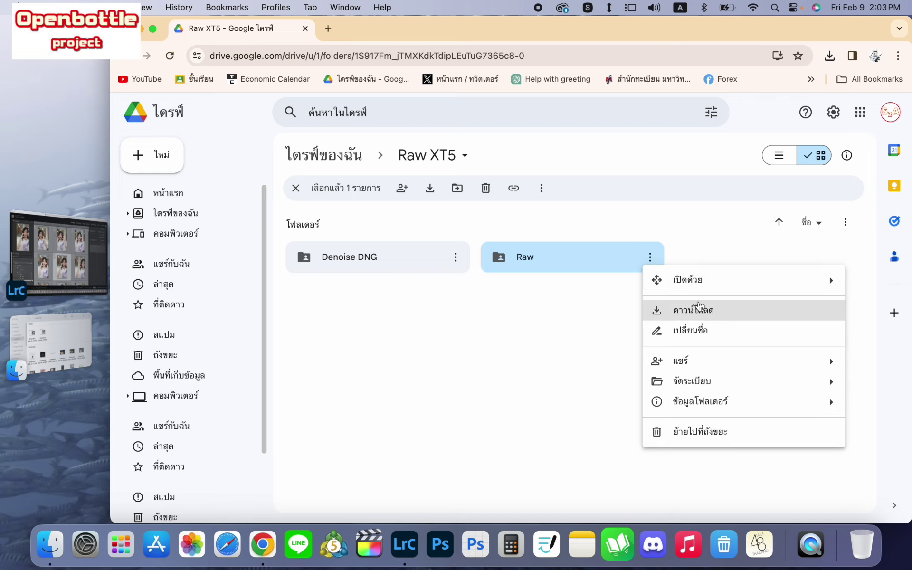
click(580, 338)
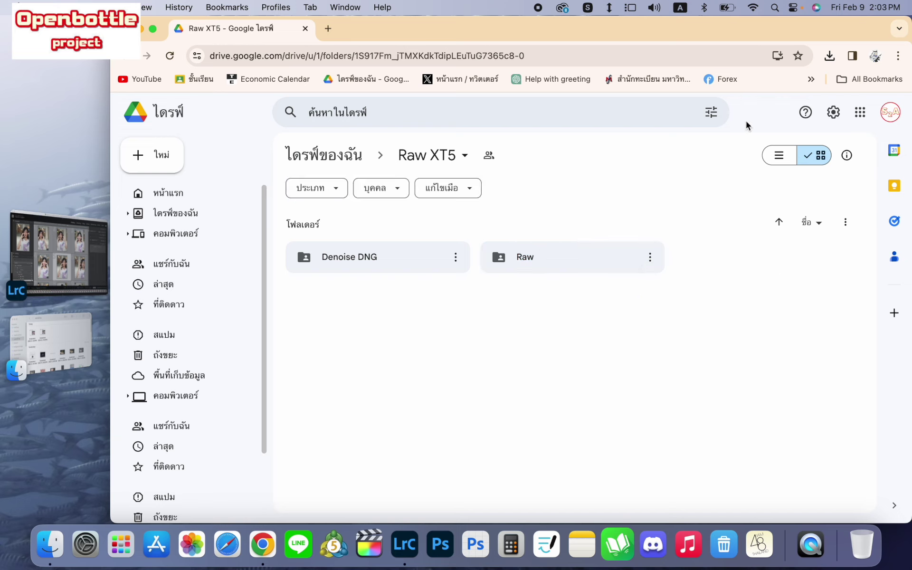
click(830, 55)
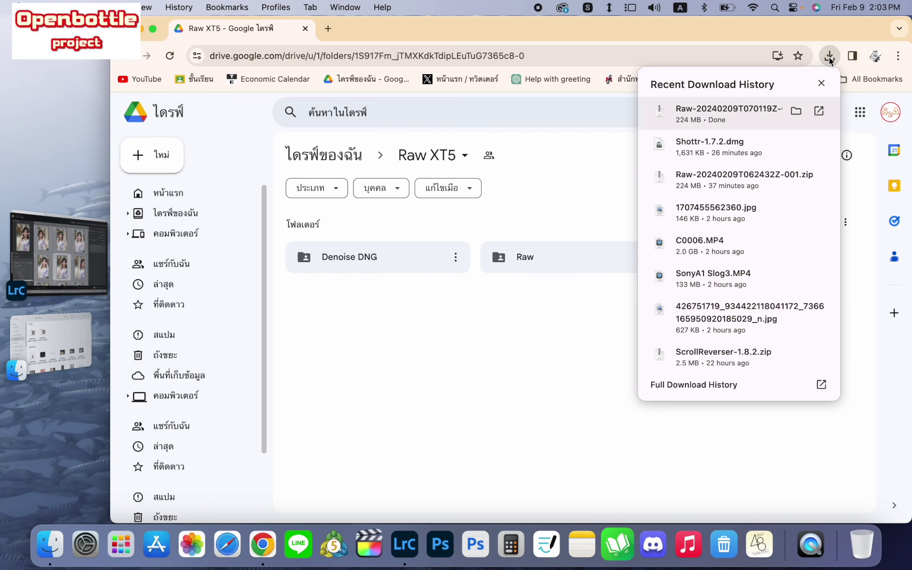
click(796, 111)
- Extract the Raw zip and open the Raw folder with its eight RAF files selected
drag(461, 223, 496, 168)
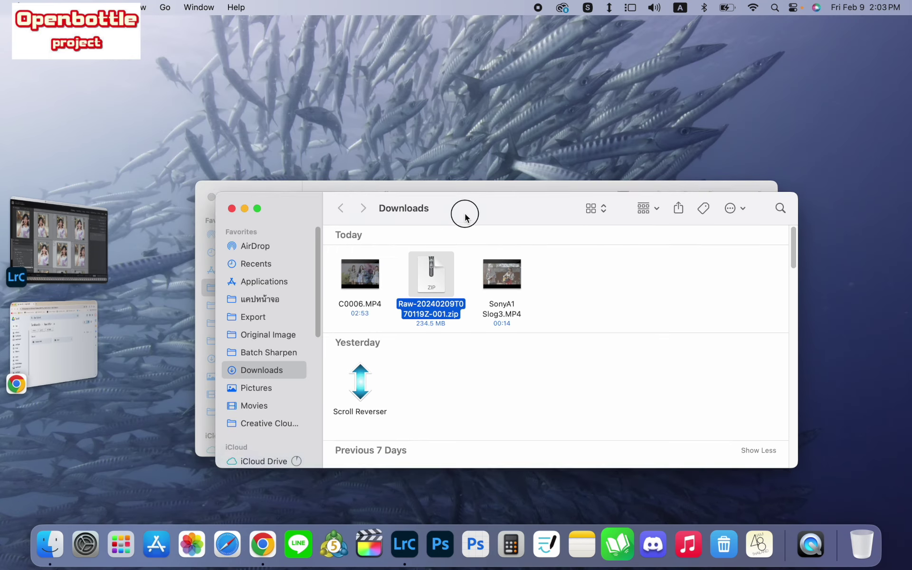
double_click(460, 220)
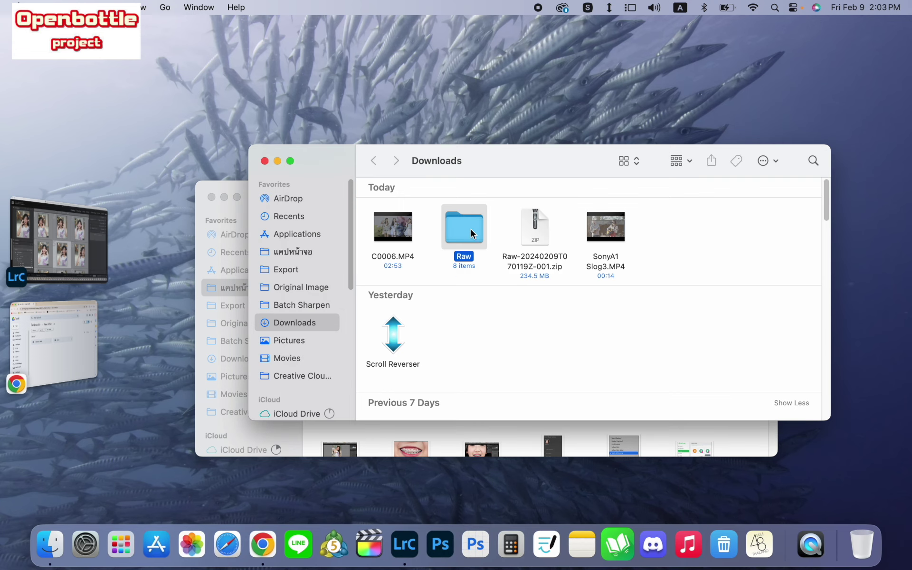
double_click(471, 229)
drag(782, 343, 326, 216)
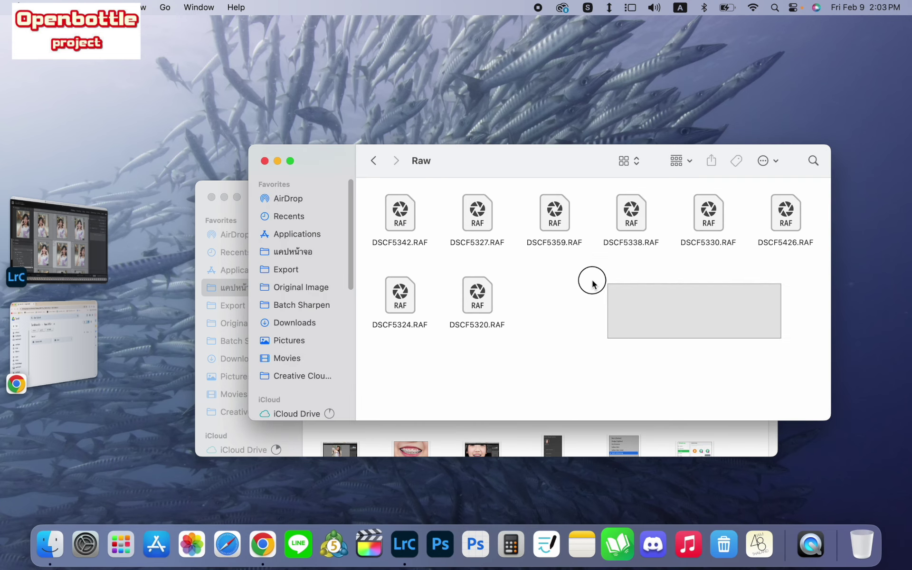
drag(481, 156, 438, 163)
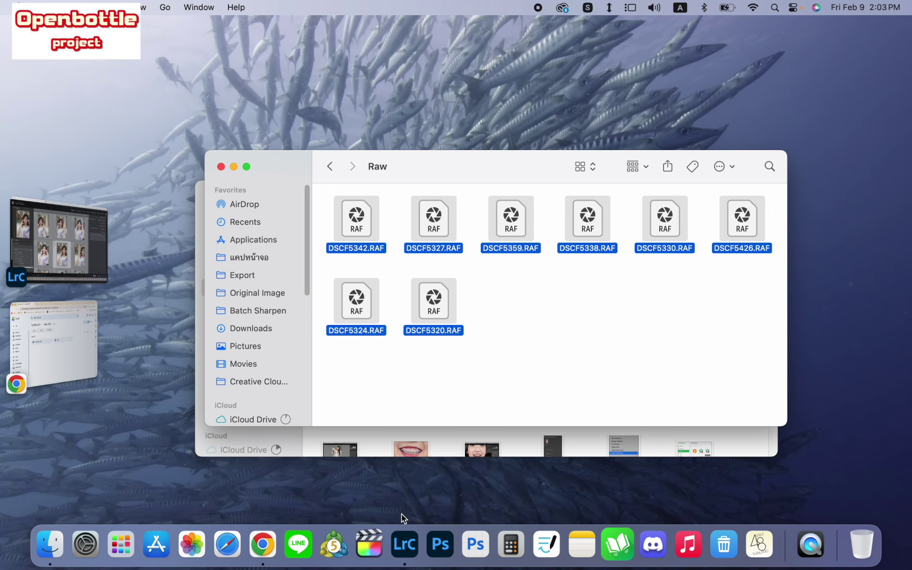
- Quit Lightroom Classic from the Dock and confirm
right_click(405, 544)
click(420, 503)
click(575, 190)
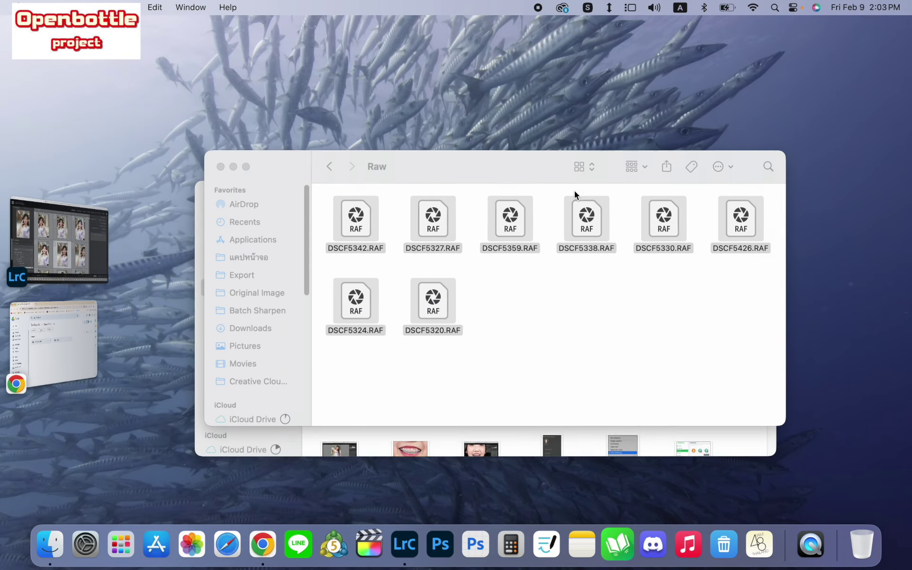
- Relaunch Lightroom Classic and browse the 02-07 folder's 716-photo grid
click(404, 560)
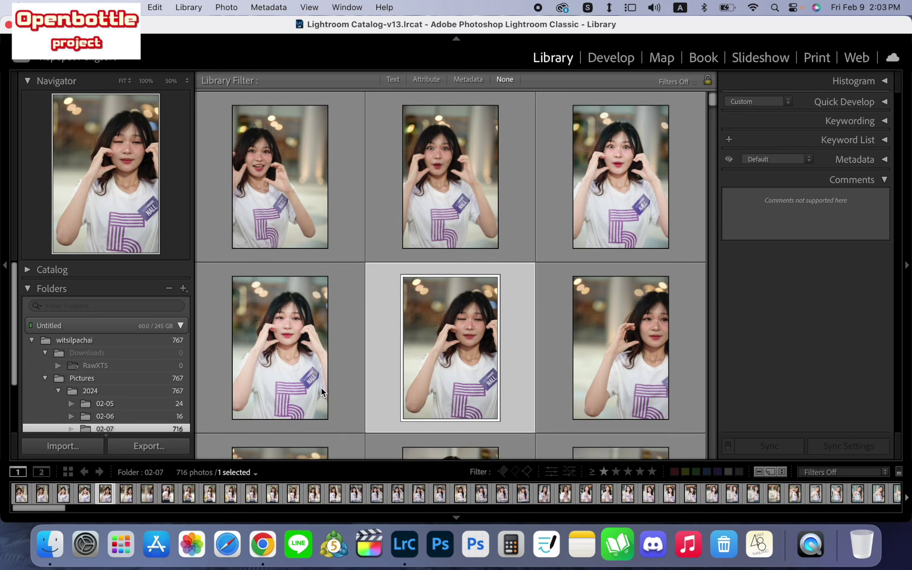
scroll(391, 323, down, 10)
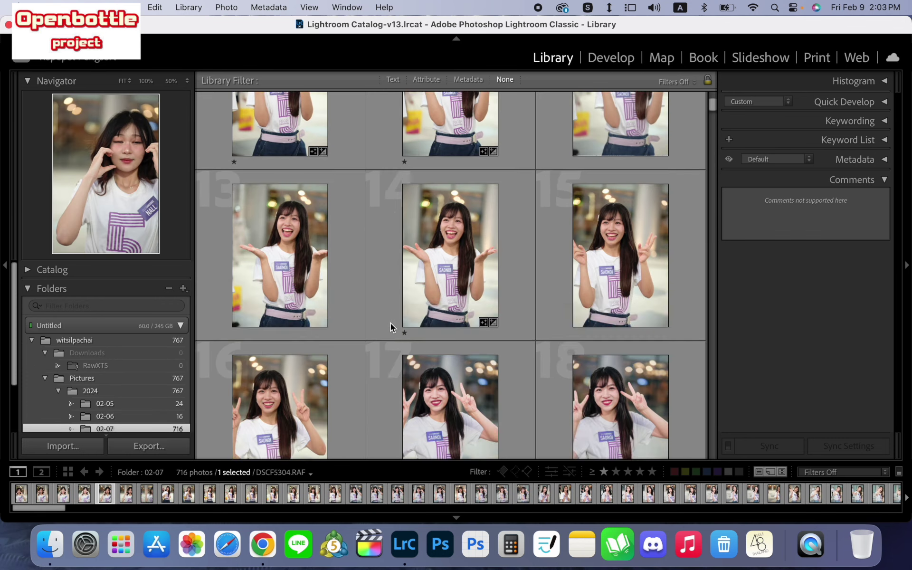
scroll(390, 323, down, 2)
scroll(296, 355, up, 4)
scroll(296, 355, up, 6)
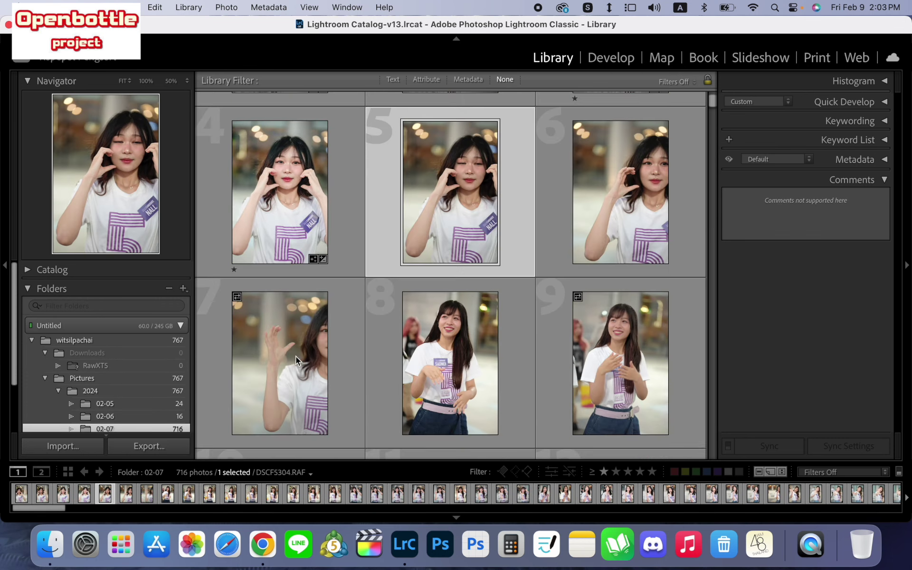
- Select all eight RAF files in the Raw folder and drop them onto Lightroom to start an import
click(49, 555)
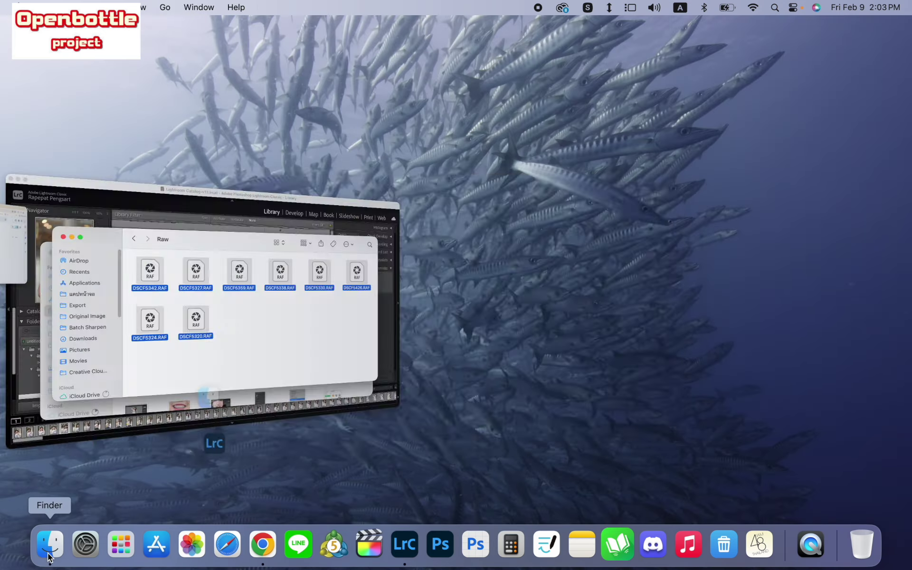
mouse_move(377, 168)
mouse_down()
mouse_move(489, 153)
mouse_move(437, 159)
mouse_up()
click(629, 354)
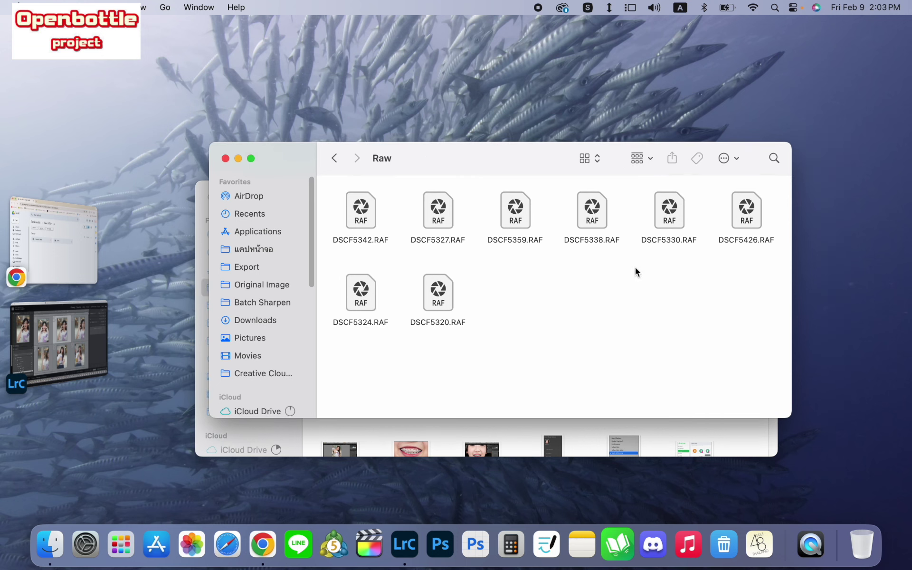
mouse_move(741, 358)
mouse_down()
mouse_move(325, 194)
mouse_move(31, 318)
mouse_move(41, 329)
mouse_up()
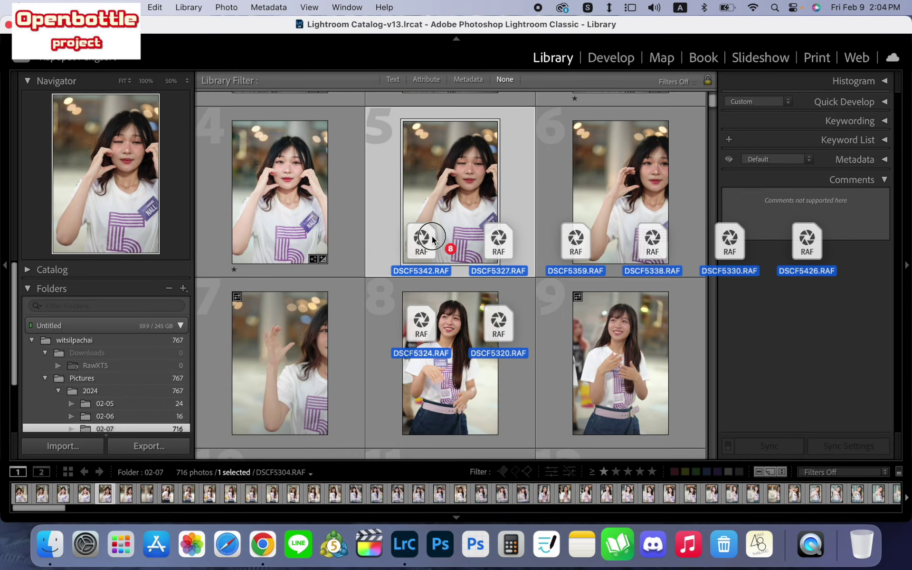
drag(41, 328, 434, 235)
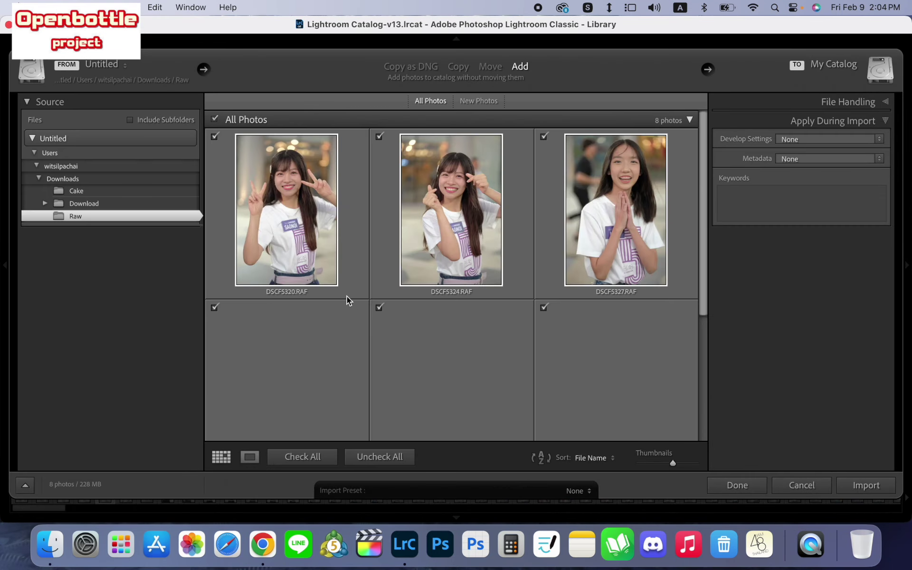
- Import all eight checked RAF photos from Downloads/Raw into the catalog
click(214, 120)
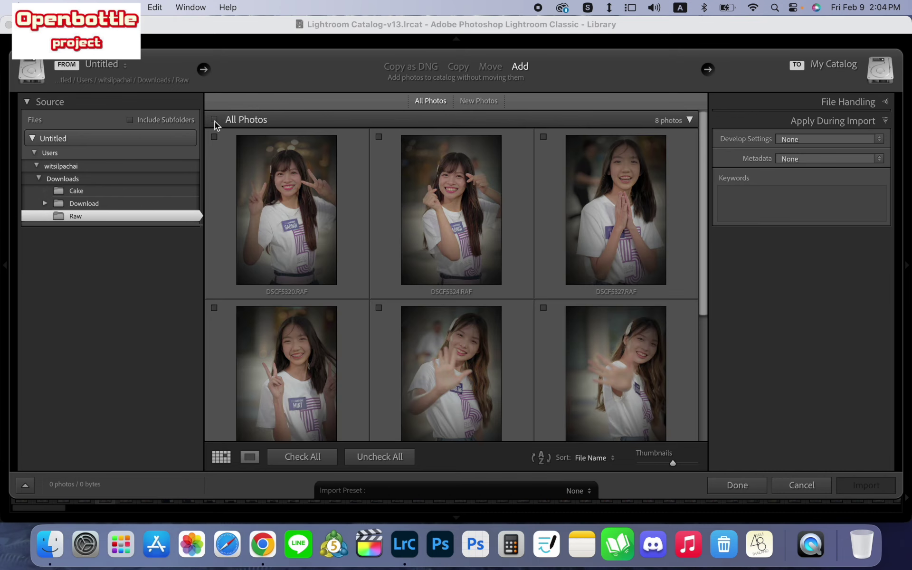
click(214, 120)
scroll(236, 181, down, 5)
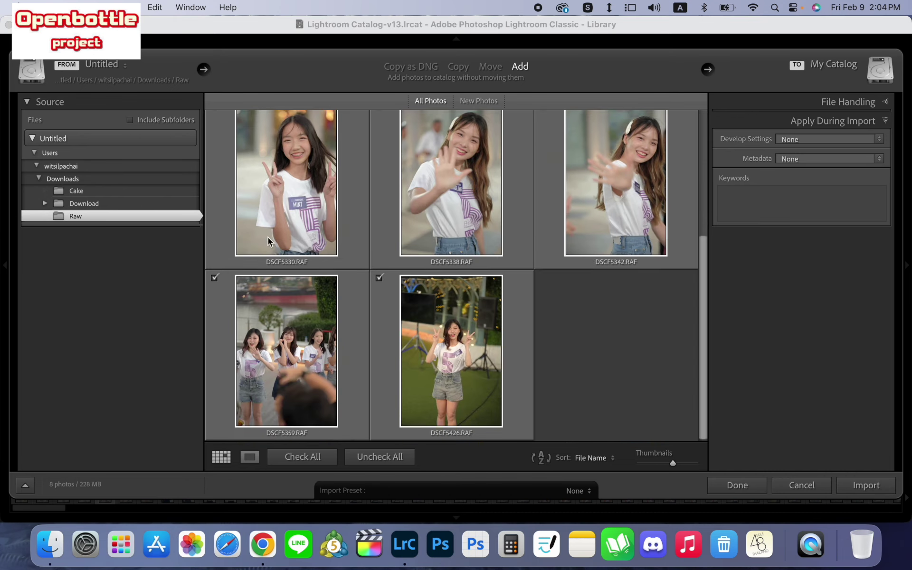
scroll(546, 332, up, 5)
scroll(523, 304, down, 5)
click(865, 485)
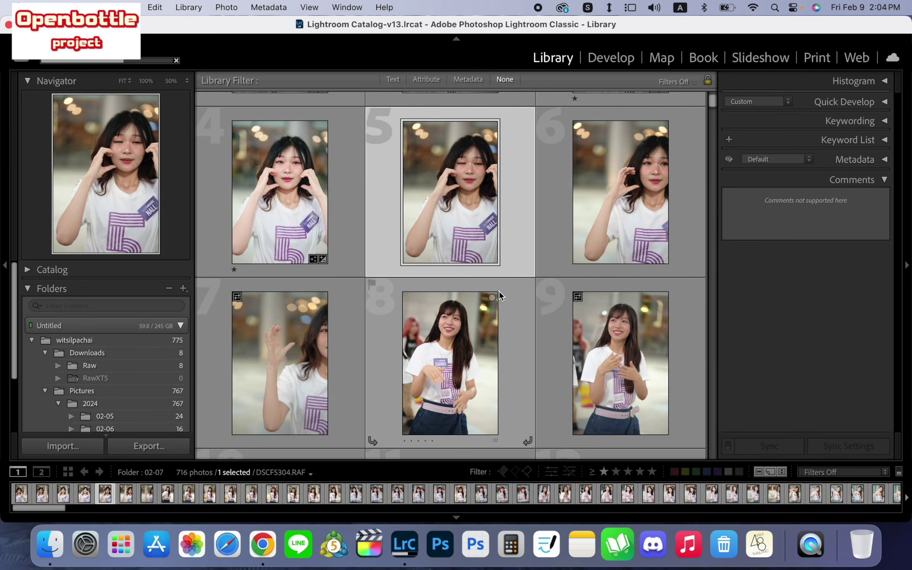
- Remove the empty RawXT5 folder from the catalog's Folders panel
click(144, 366)
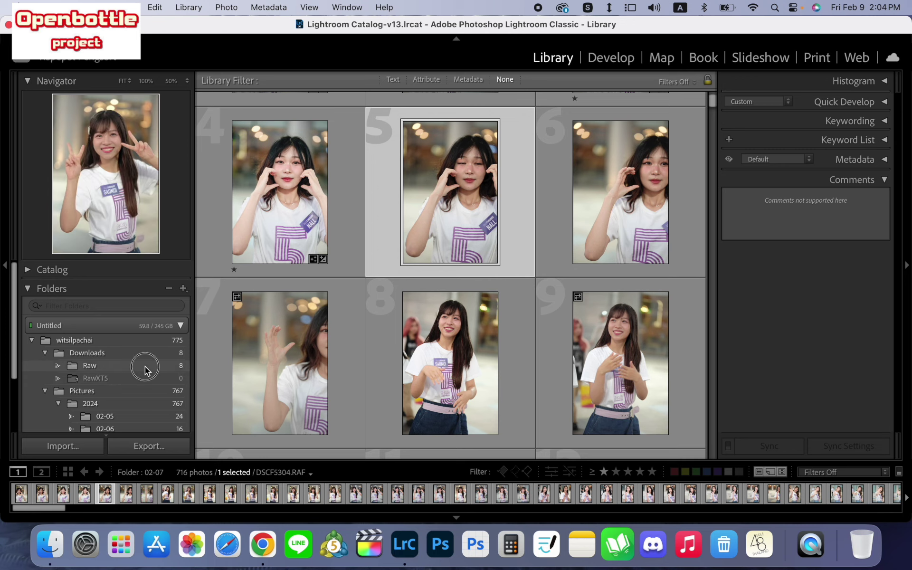
right_click(136, 378)
click(119, 383)
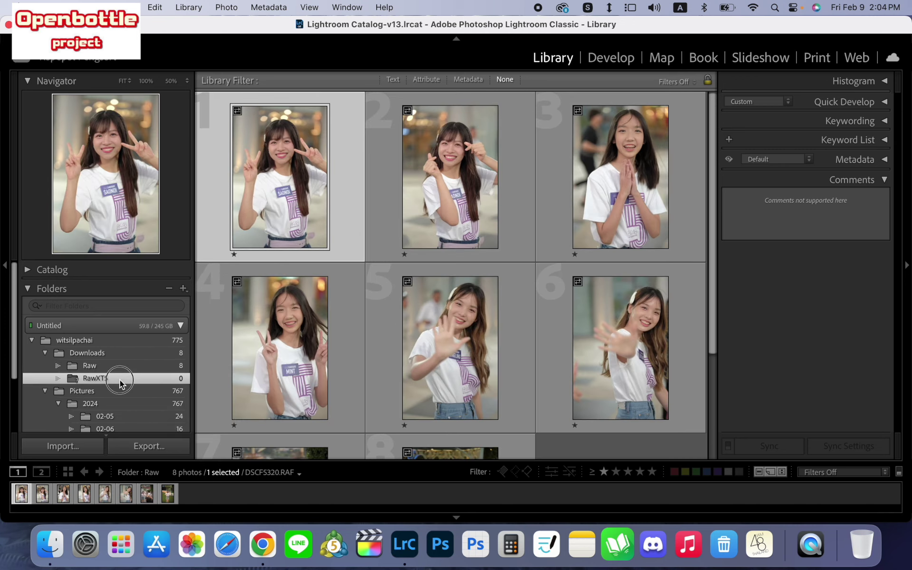
right_click(120, 383)
click(157, 400)
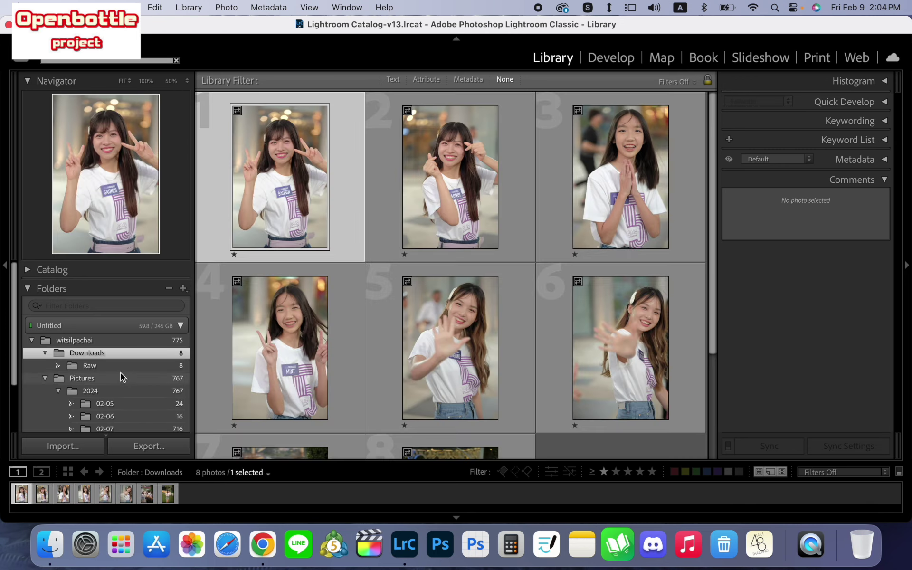
- Show the Raw folder's eight photos and scroll through the grid
click(118, 366)
scroll(428, 309, down, 3)
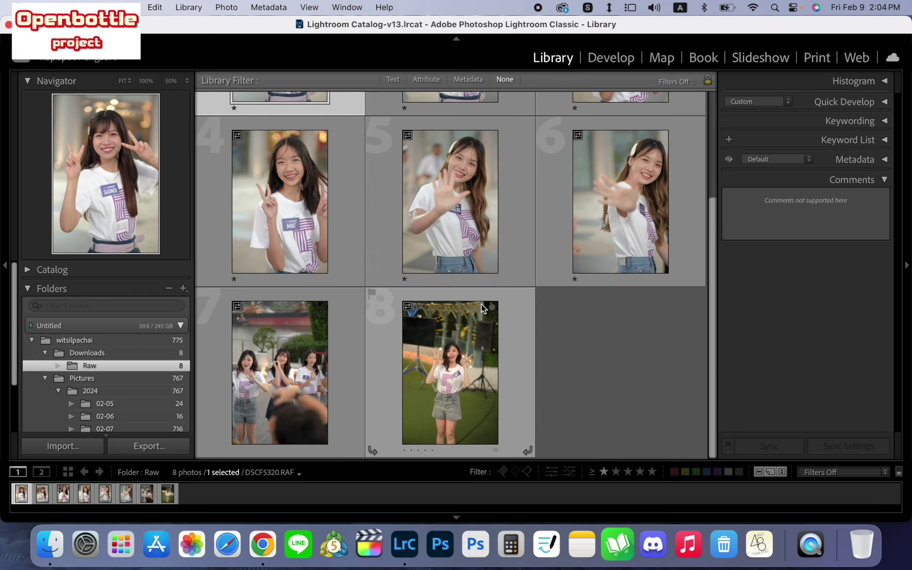
scroll(234, 261, up, 3)
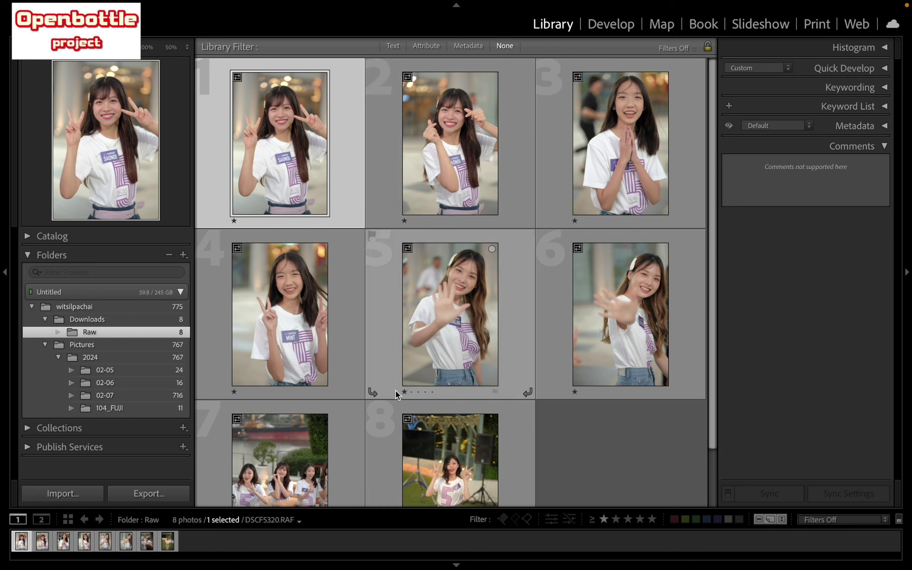
scroll(491, 443, down, 2)
scroll(491, 444, up, 2)
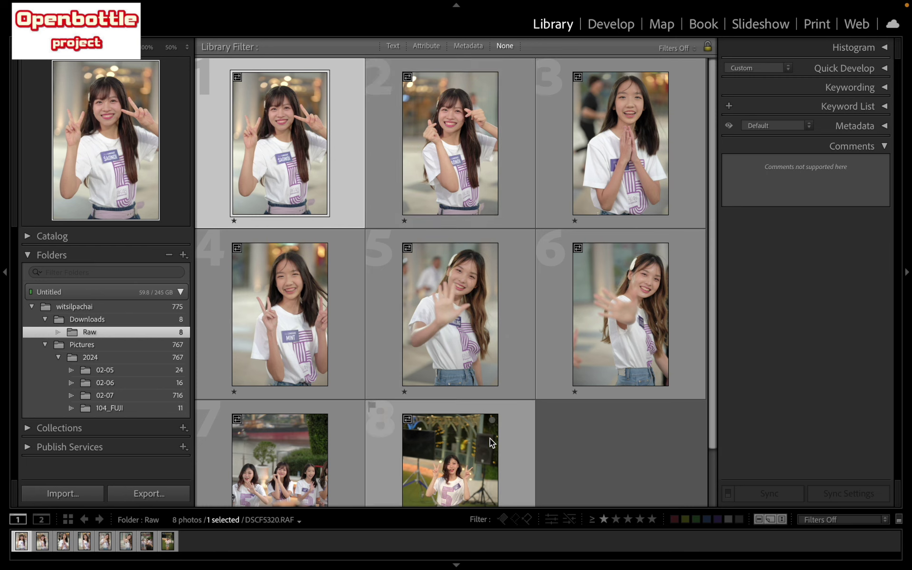
scroll(373, 385, down, 2)
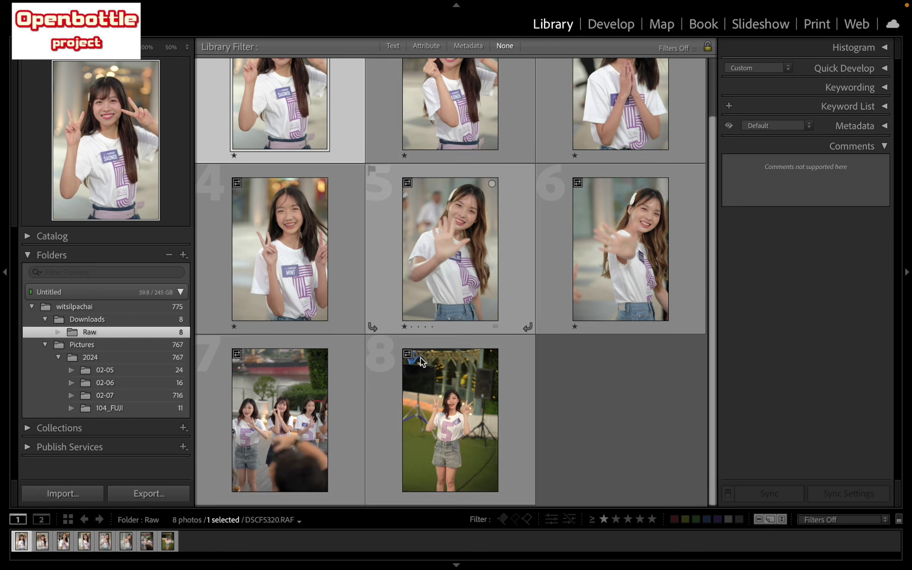
scroll(371, 379, up, 2)
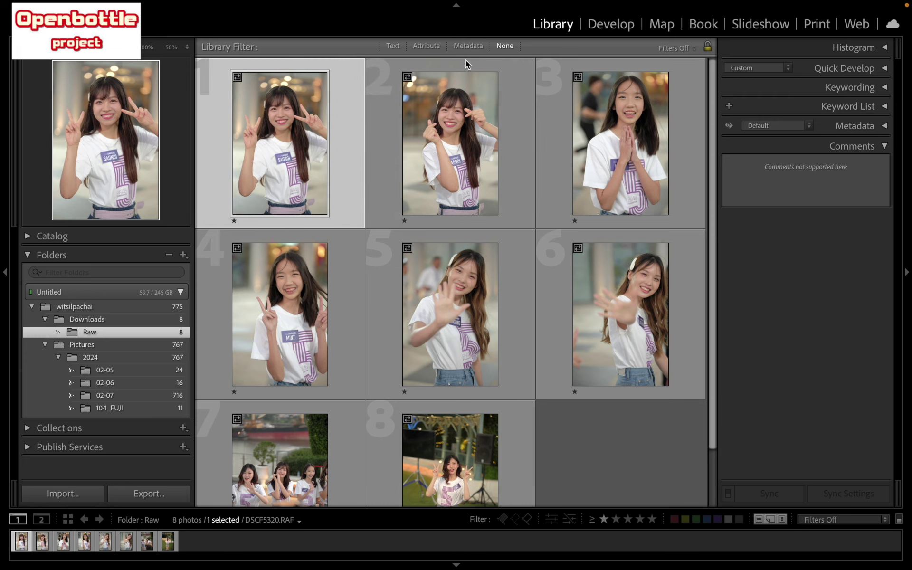
click(597, 26)
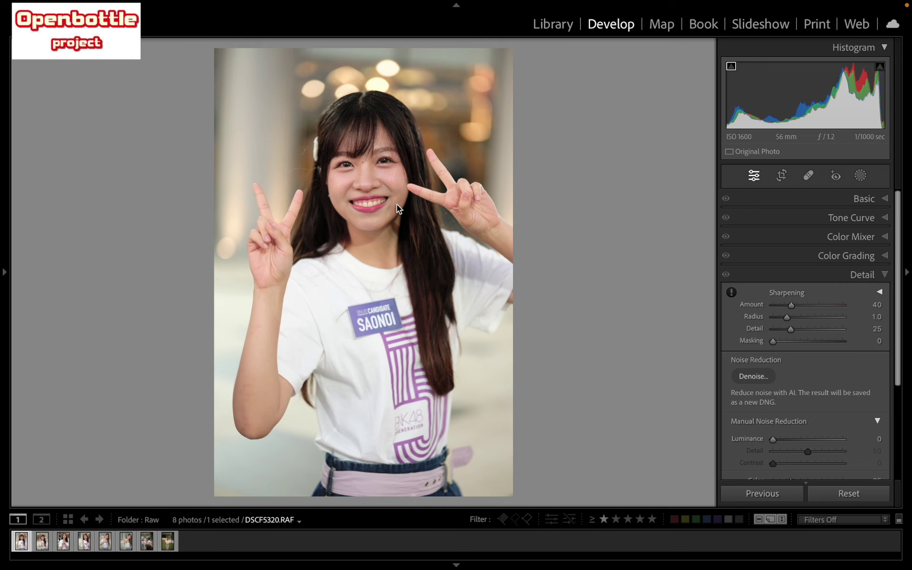
click(314, 155)
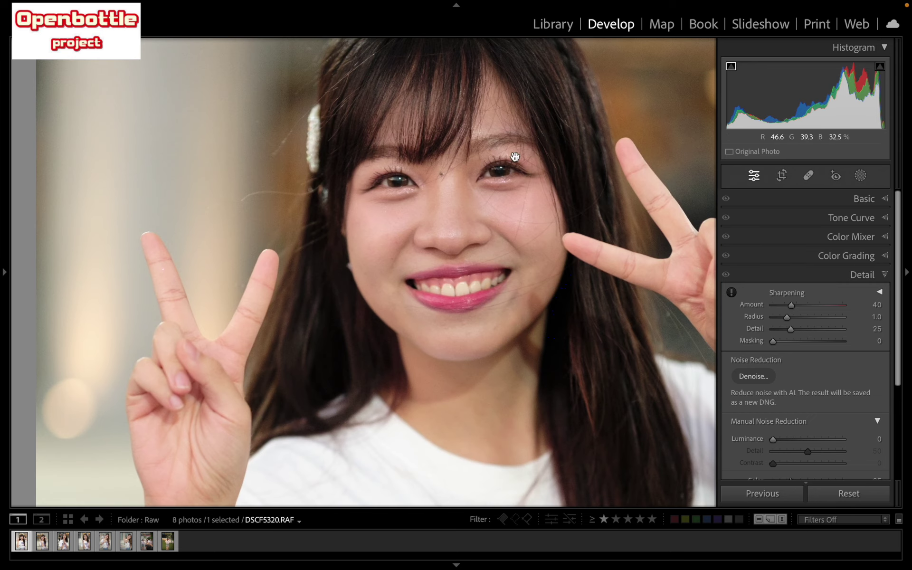
drag(515, 157, 346, 228)
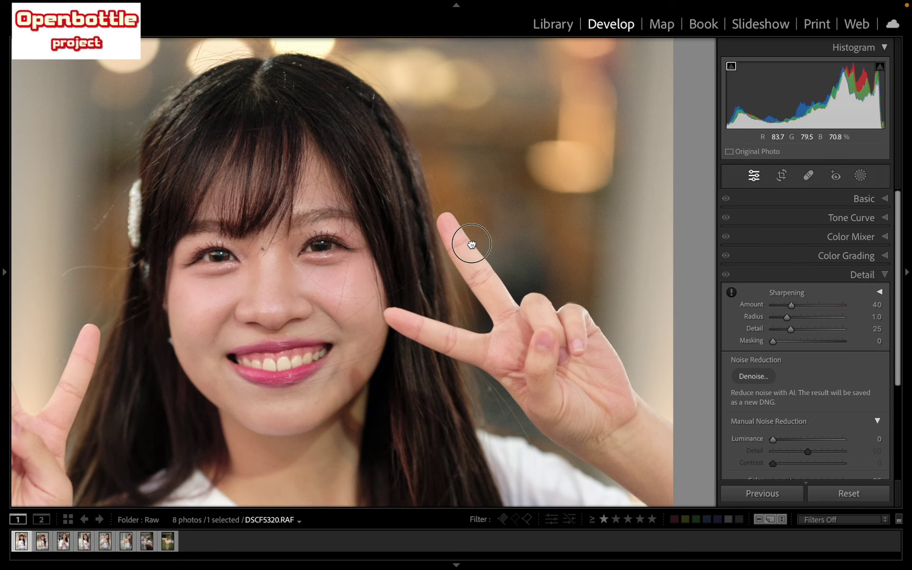
mouse_move(479, 240)
mouse_down()
mouse_move(356, 274)
mouse_move(374, 281)
mouse_up()
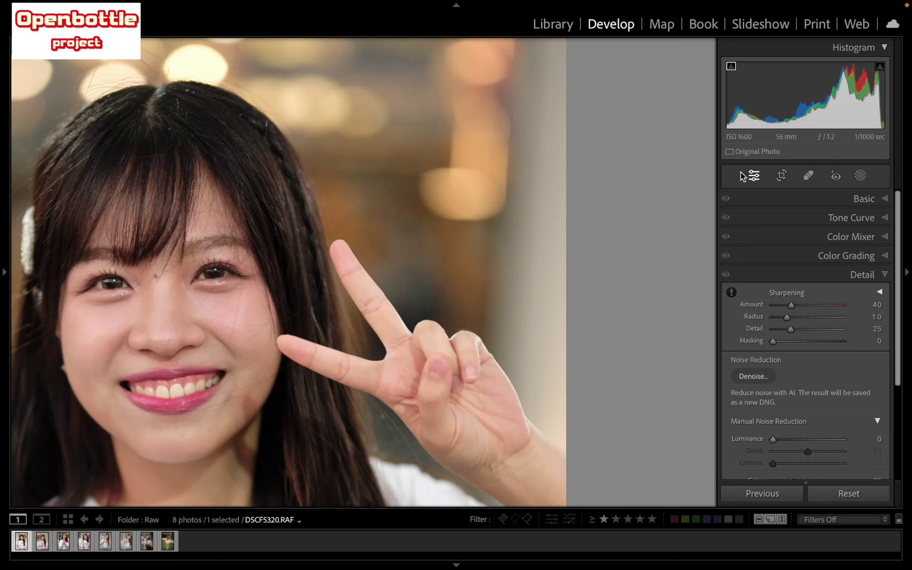
drag(611, 218, 621, 203)
mouse_move(448, 209)
mouse_down()
mouse_move(466, 217)
mouse_move(394, 173)
mouse_up()
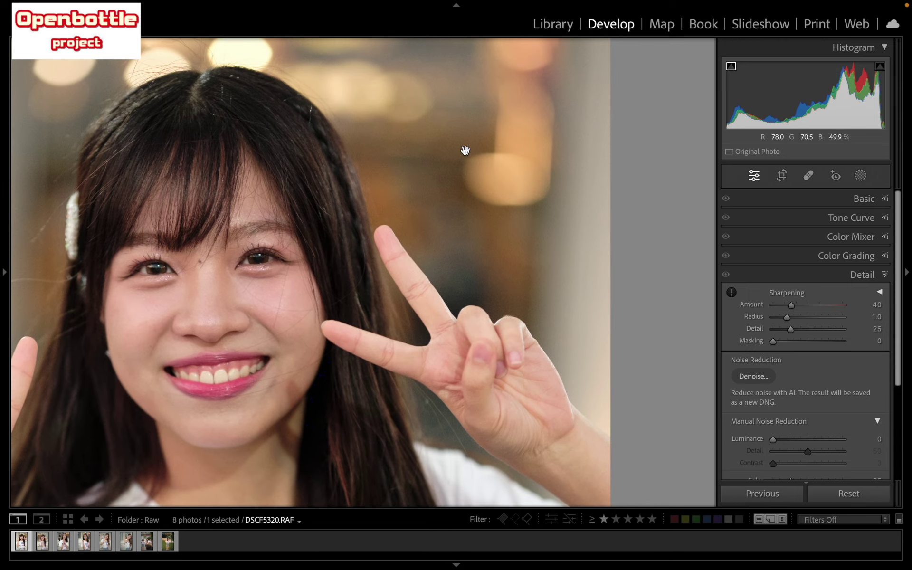
click(449, 226)
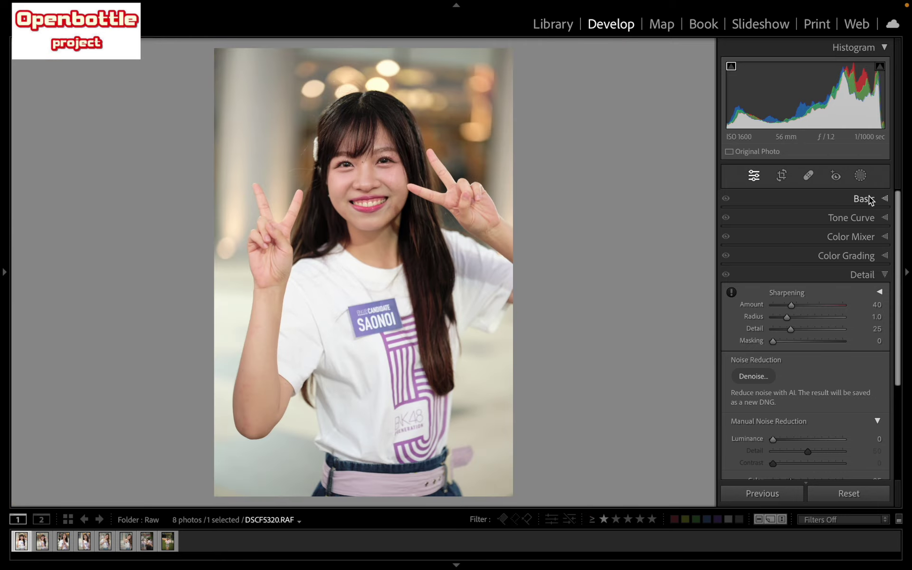
click(871, 200)
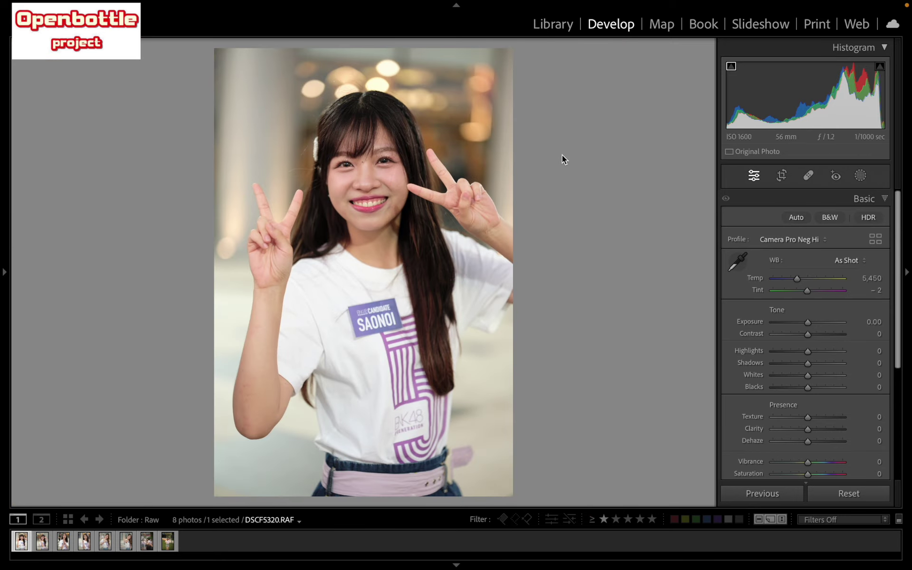
scroll(726, 285, down, 5)
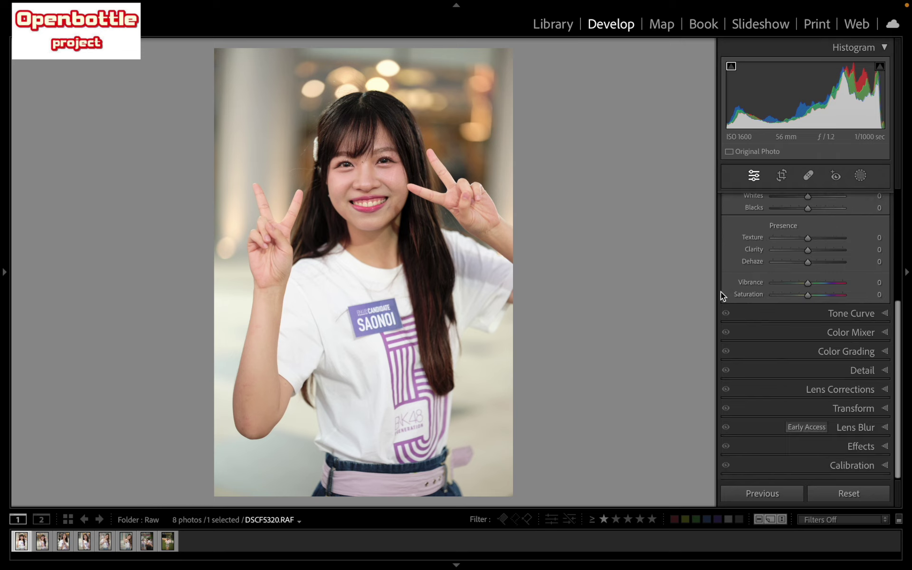
click(885, 371)
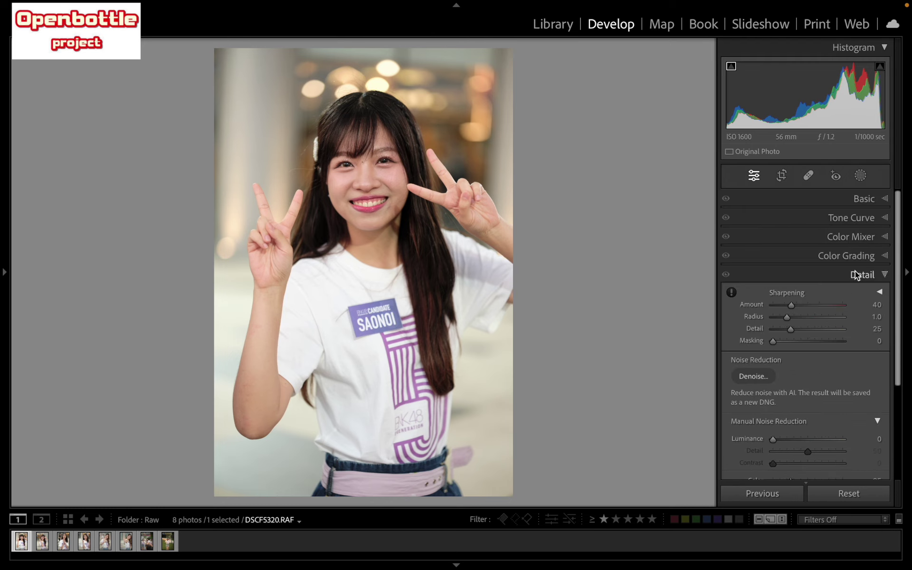
click(885, 255)
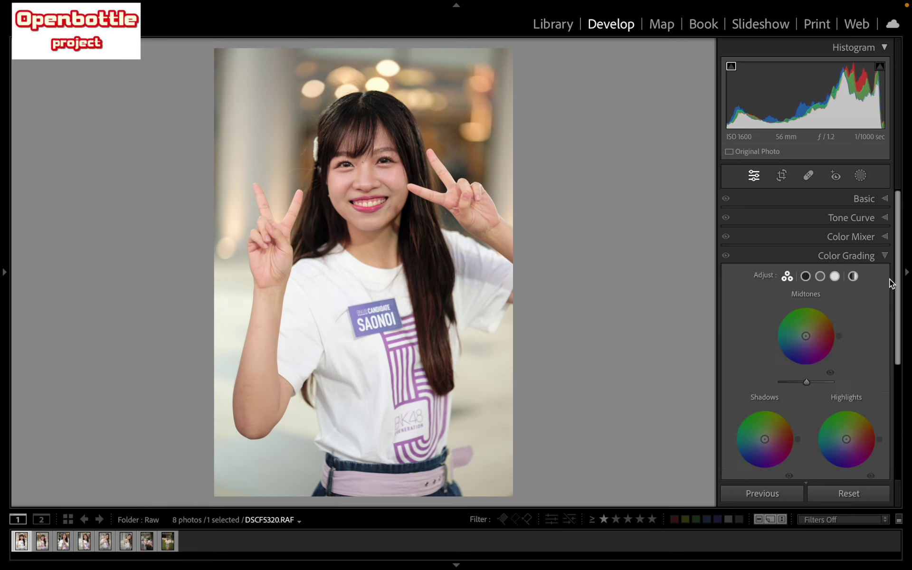
scroll(880, 299, down, 5)
click(886, 375)
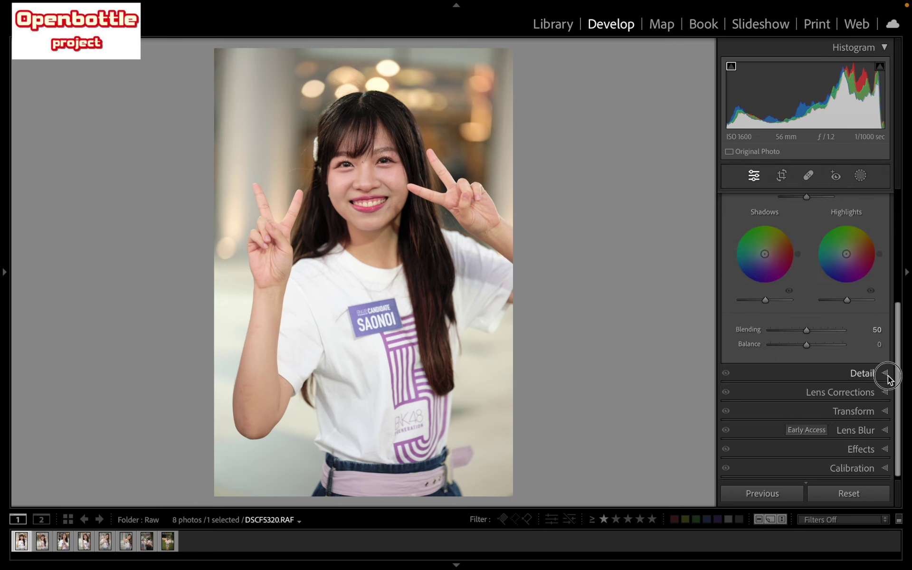
scroll(885, 327, down, 1)
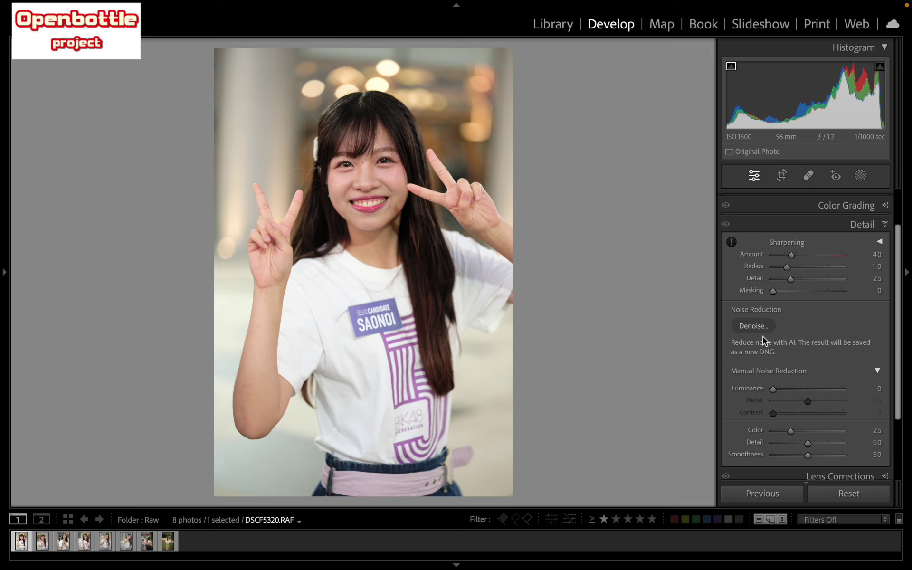
- Preview AI Denoise on the whole photo, then cancel without enhancing
click(881, 243)
click(882, 243)
click(743, 314)
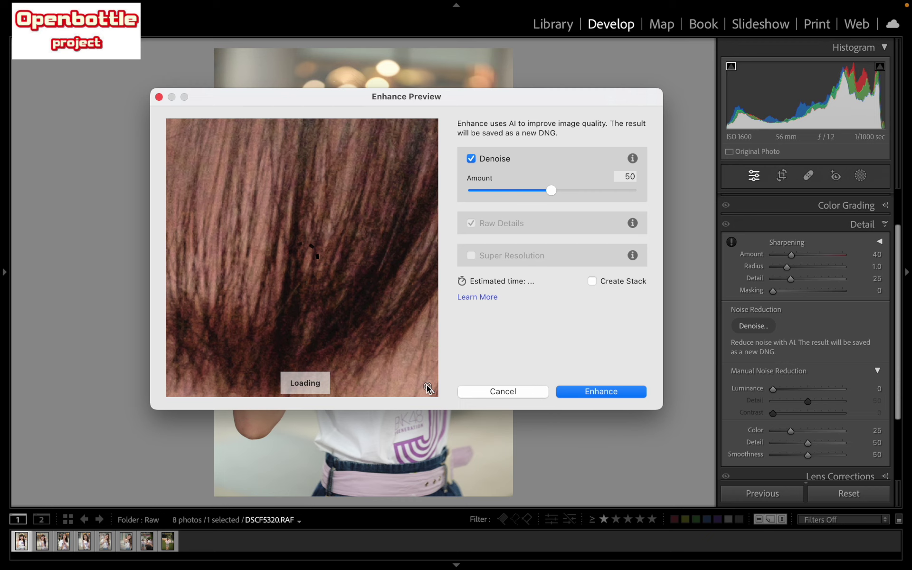
click(428, 387)
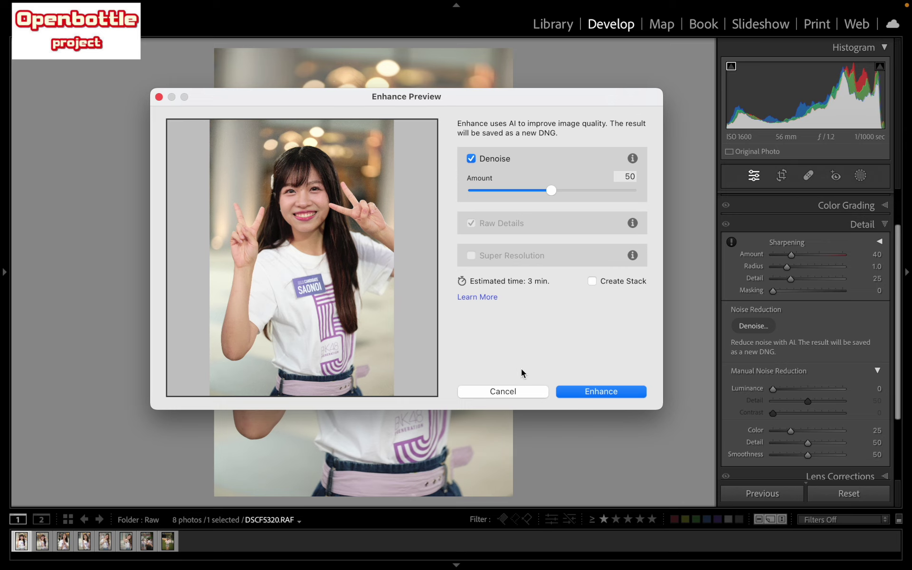
click(522, 393)
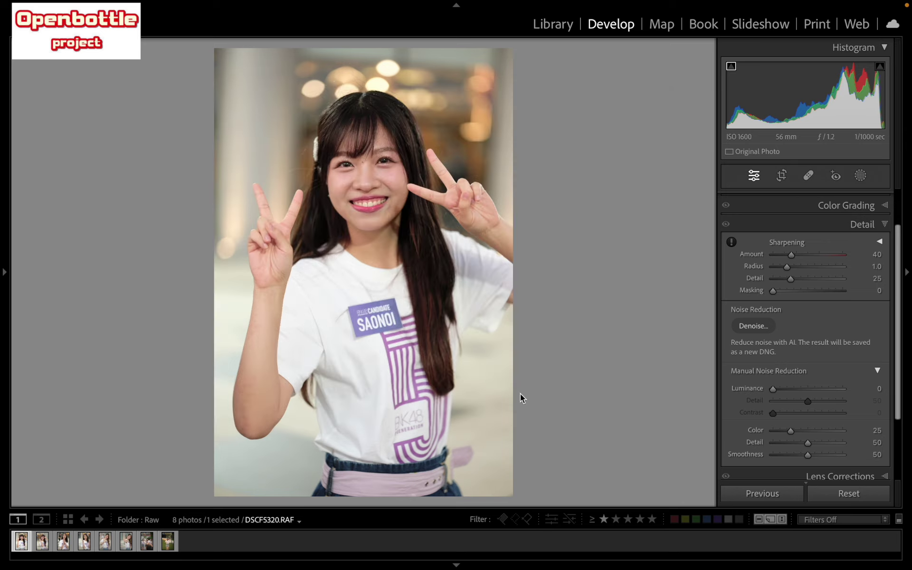
- Collapse Manual Noise Reduction and return to the Raw folder's eight-photo Library grid
click(877, 373)
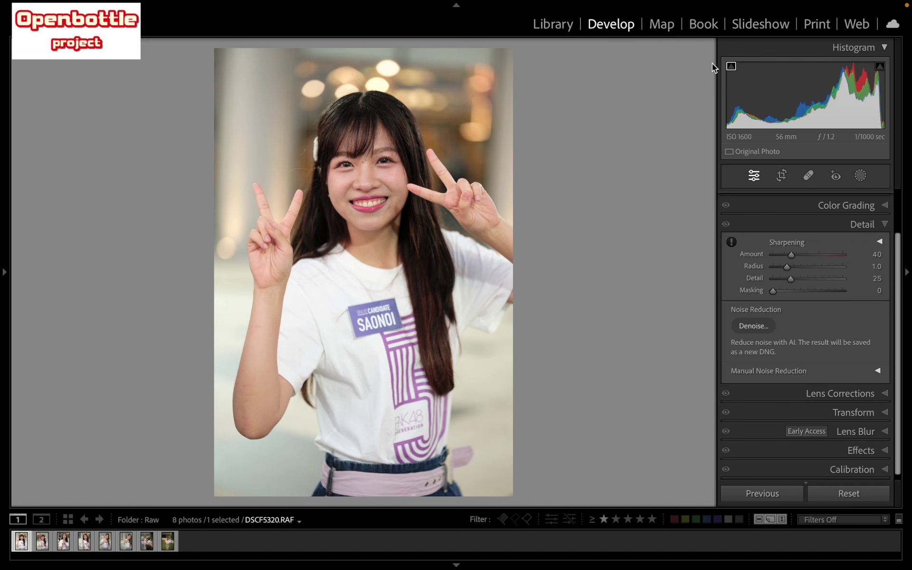
click(534, 30)
scroll(448, 387, down, 2)
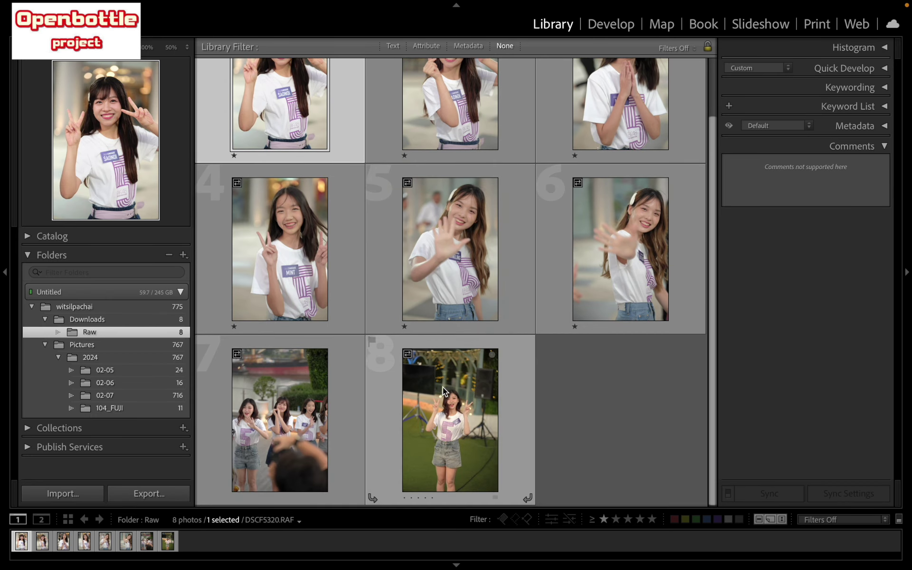
- Switch to Develop and step through the filmstrip to the group photo DSCF5359.RAF
scroll(572, 410, up, 2)
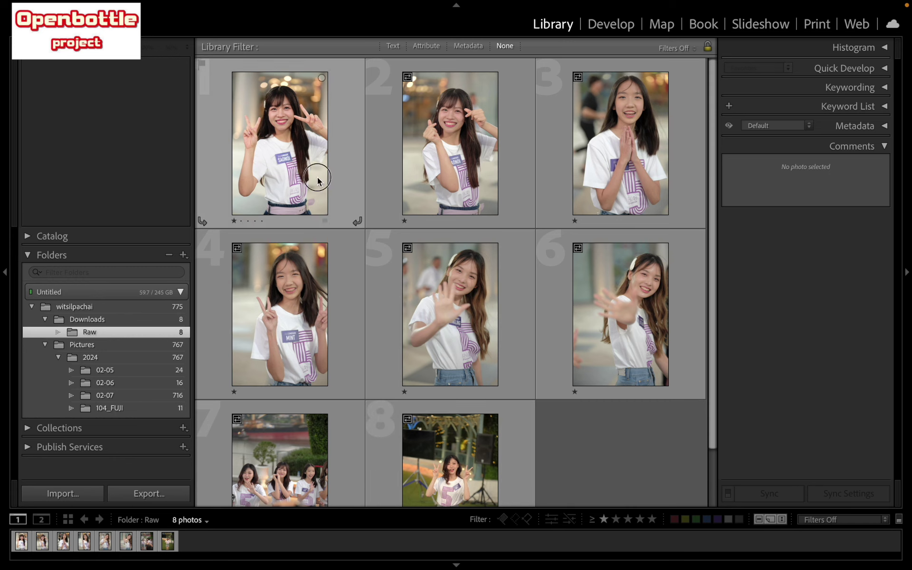
click(617, 23)
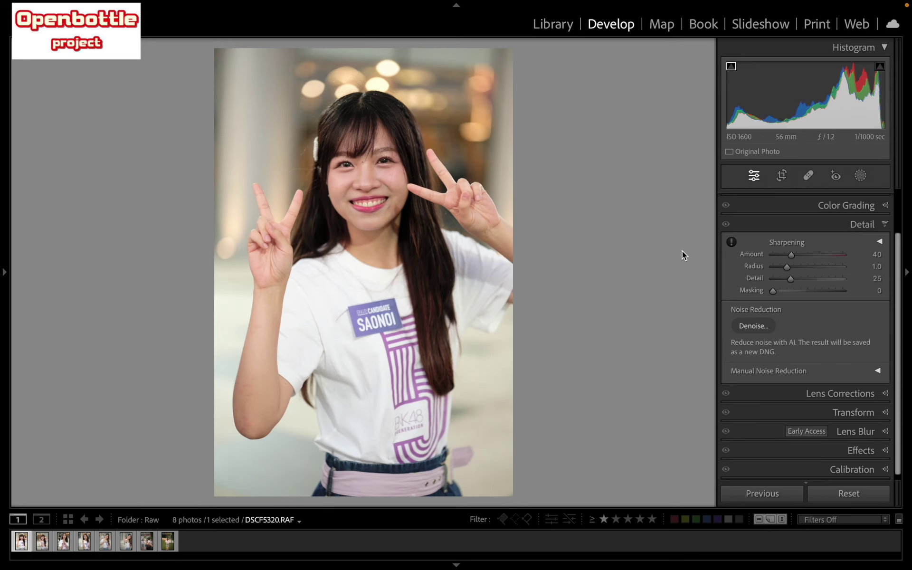
key(Right)
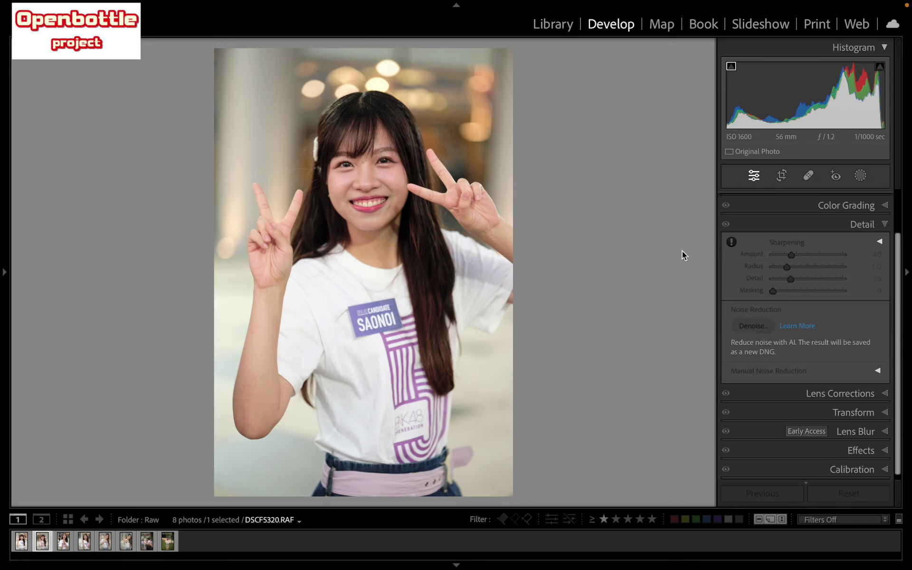
key(Right)
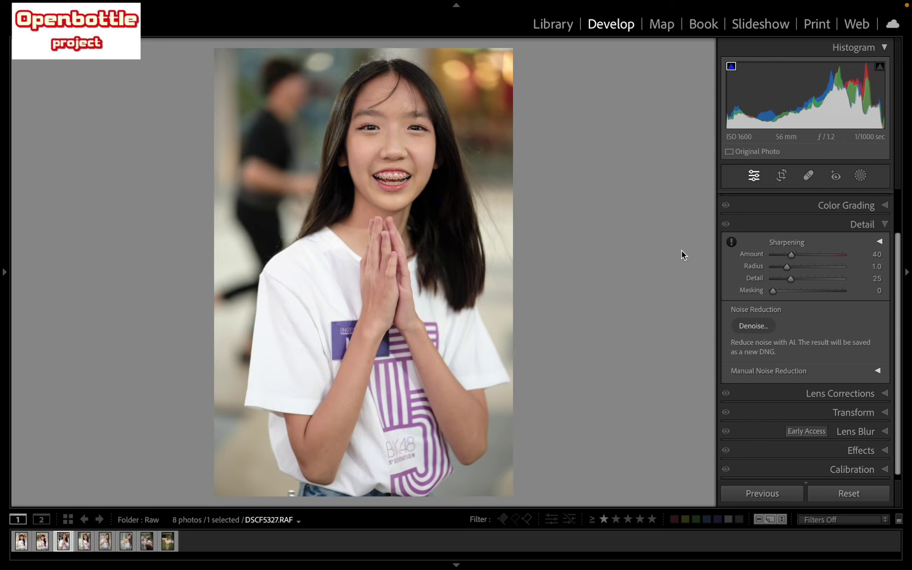
key(Right)
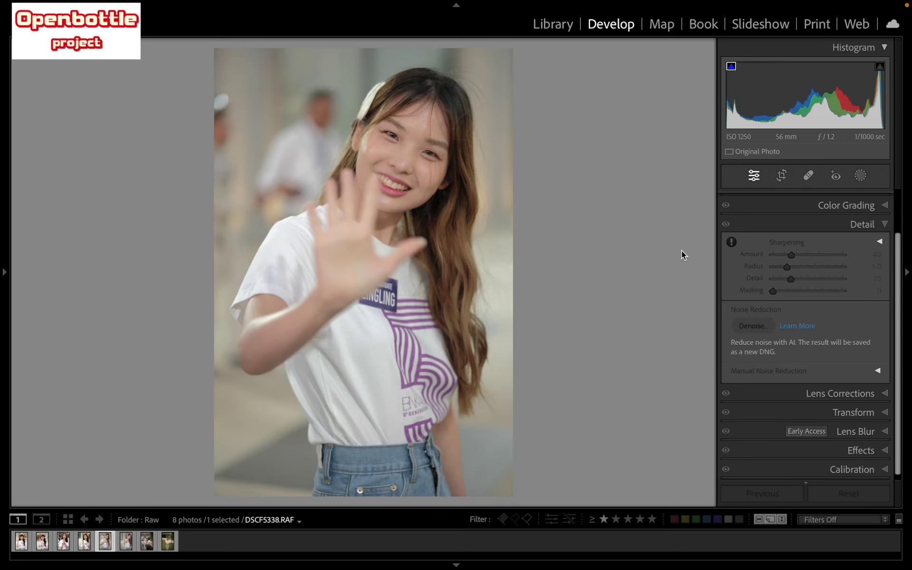
key(Right)
key(Right)
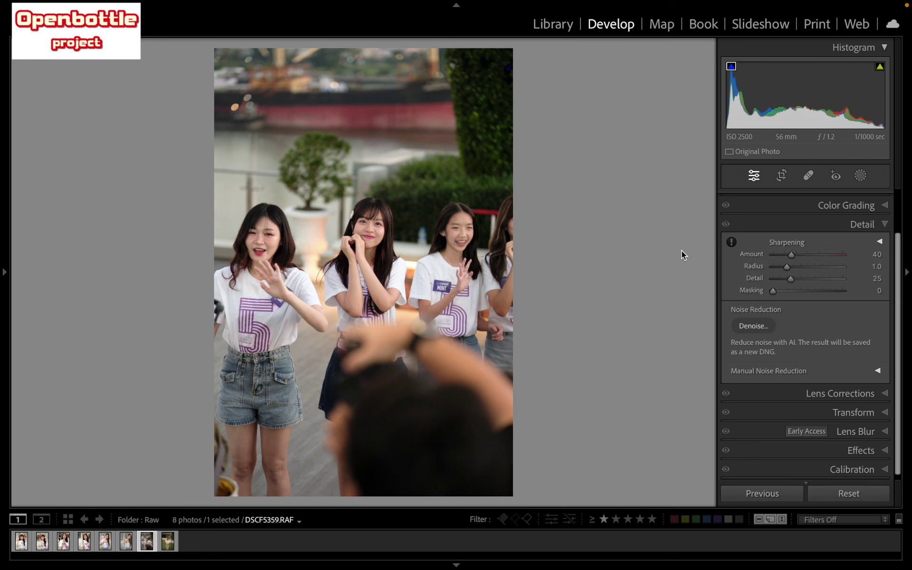
- Auto-straighten DSCF5359 and crop it to a tight vertical frame on the central heart-gesture woman
drag(373, 226, 551, 256)
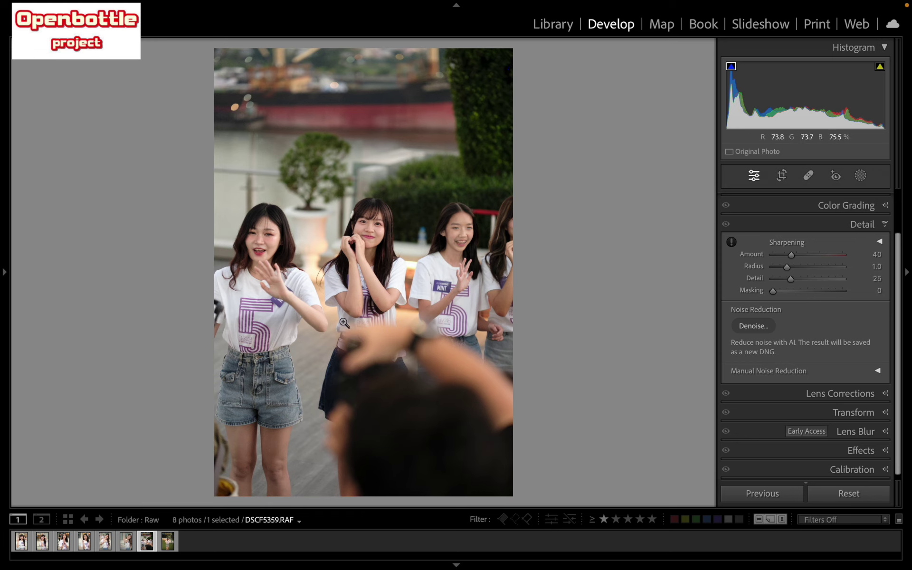
click(777, 179)
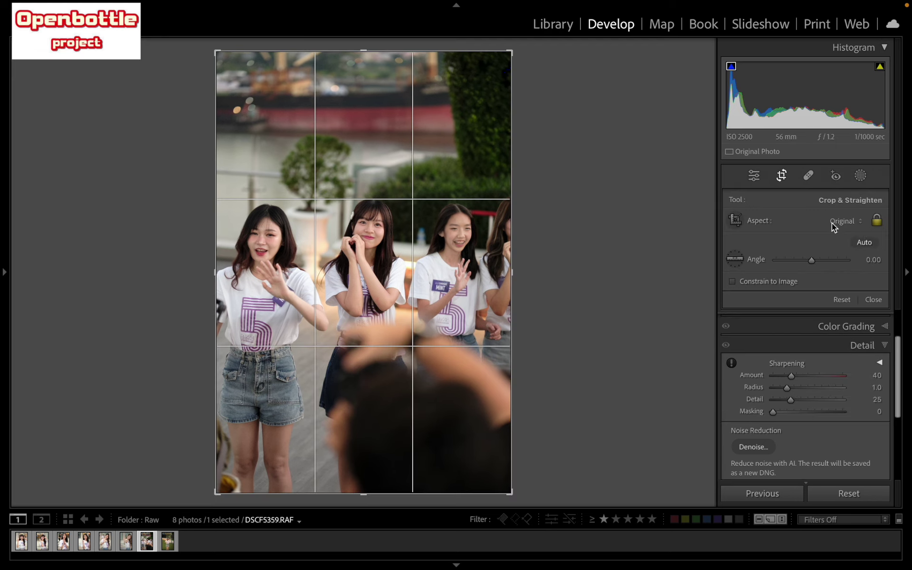
click(864, 242)
drag(505, 56, 469, 123)
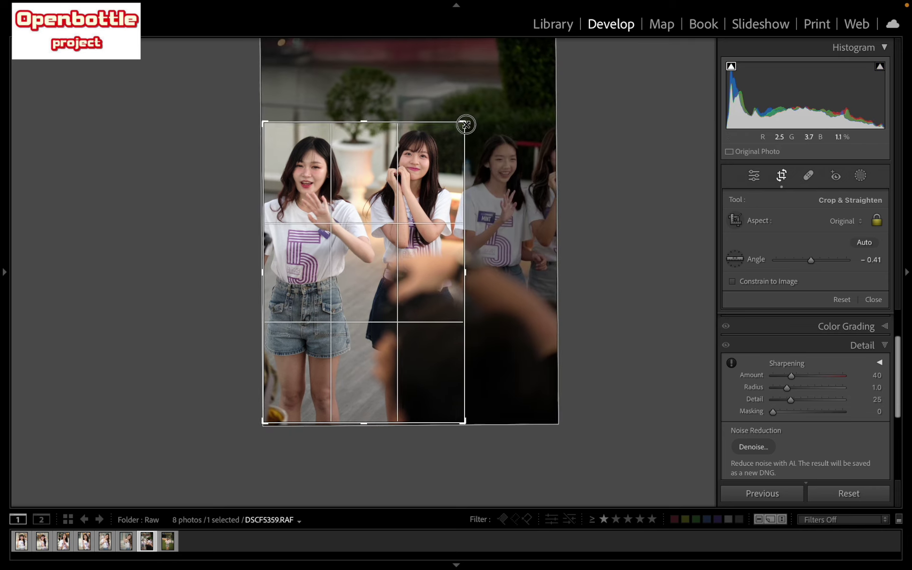
mouse_move(457, 421)
mouse_down()
mouse_move(404, 341)
mouse_move(441, 390)
mouse_up()
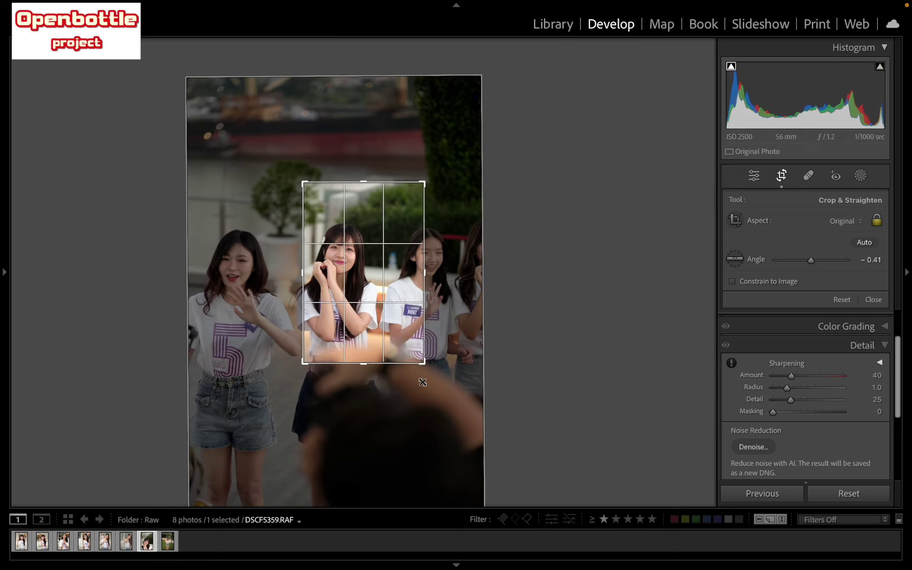
mouse_move(371, 317)
mouse_down()
mouse_move(405, 324)
mouse_move(399, 304)
mouse_up()
drag(385, 362, 384, 382)
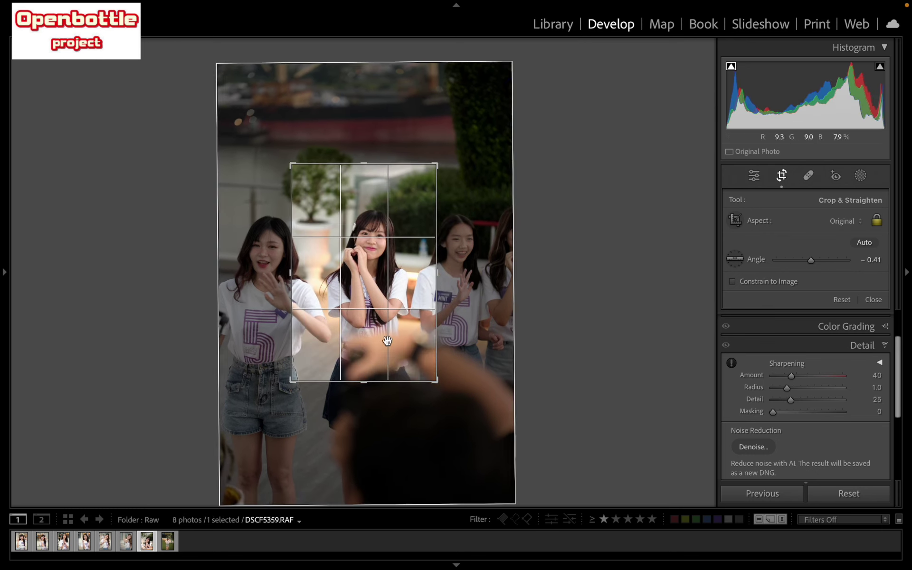
click(869, 242)
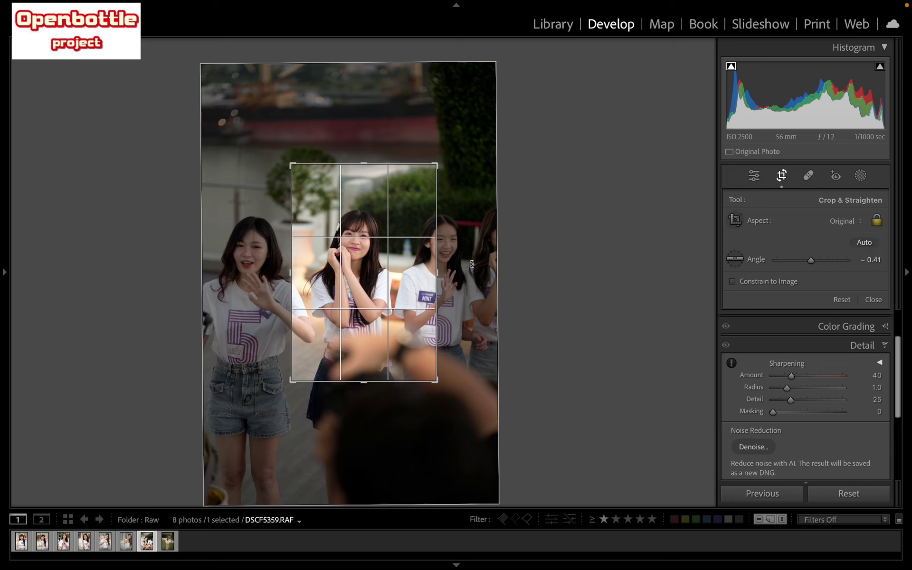
drag(393, 274, 403, 275)
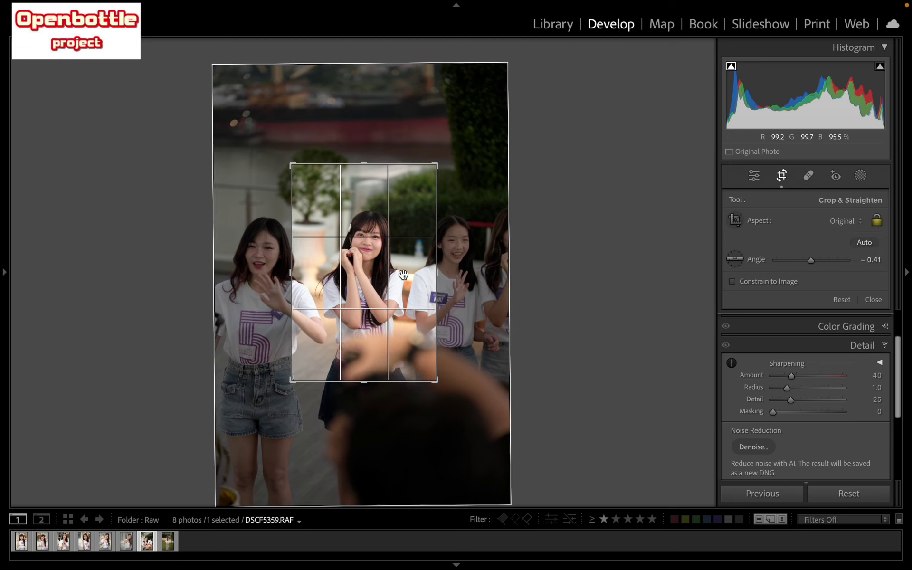
key(Return)
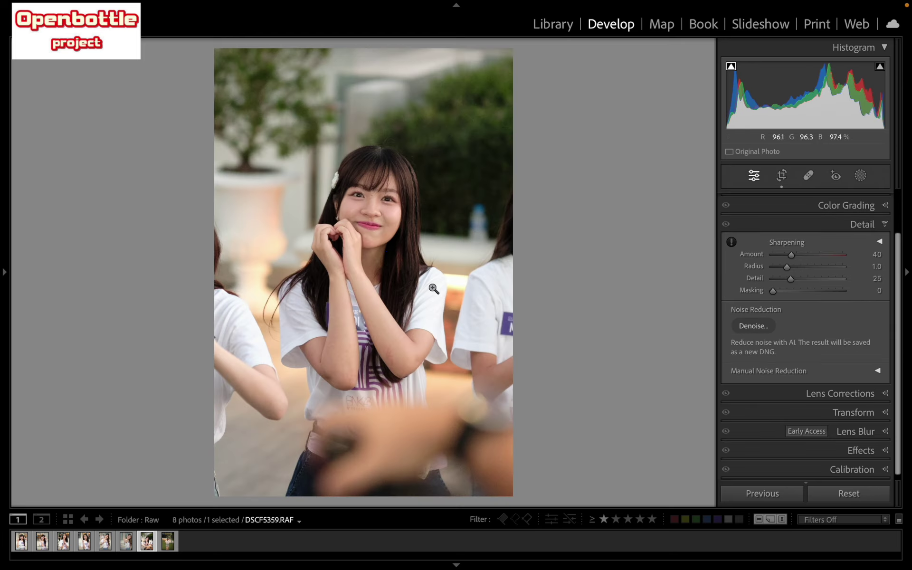
click(480, 340)
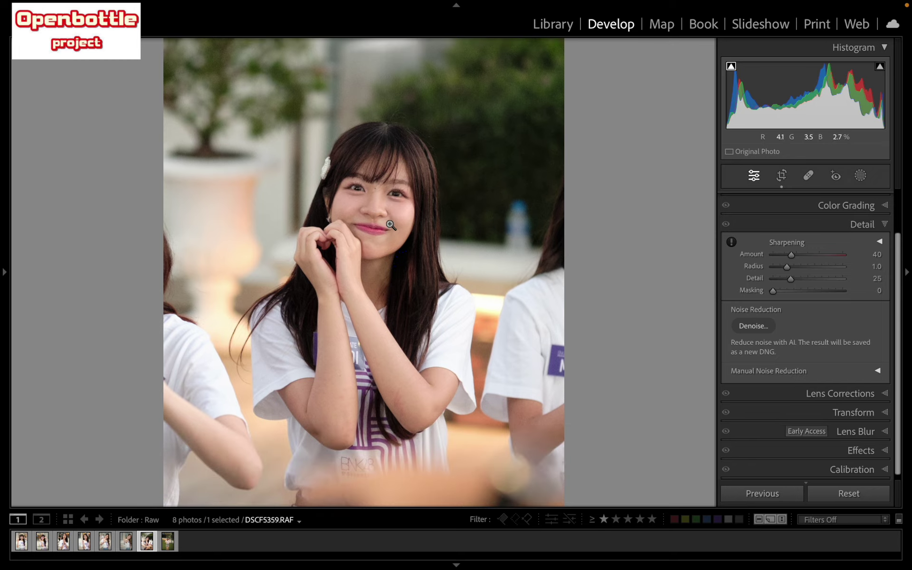
key(ctrl+z)
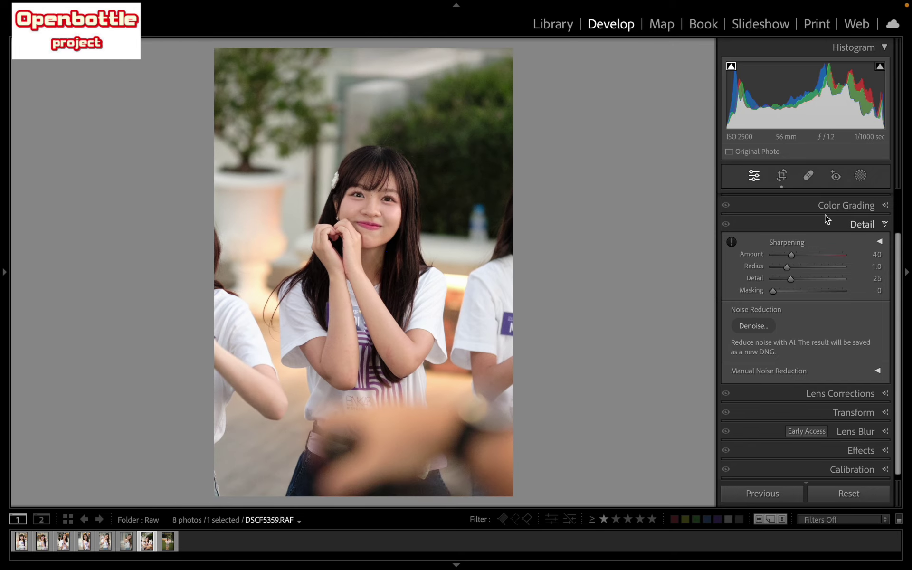
- Open photo 8, the girl on grass, in the Develop module
click(554, 30)
click(528, 435)
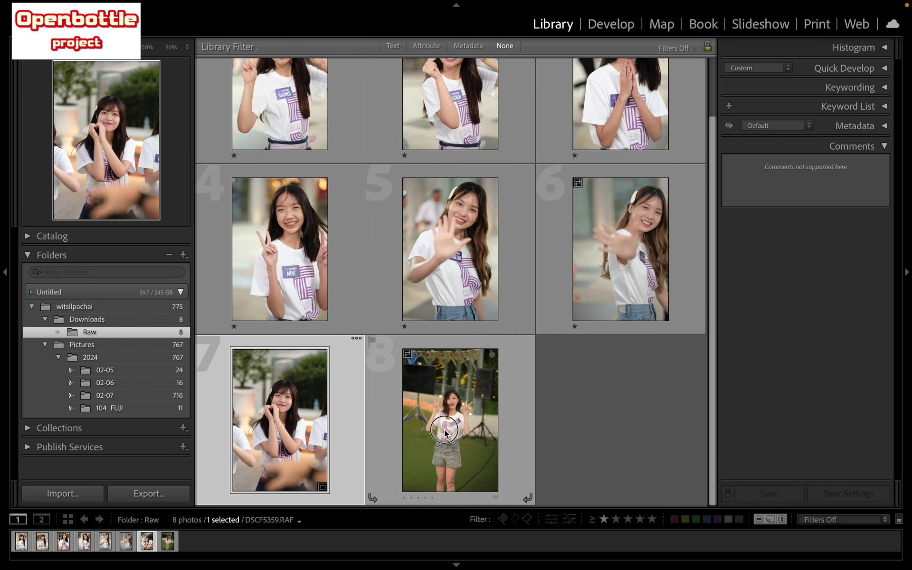
click(611, 24)
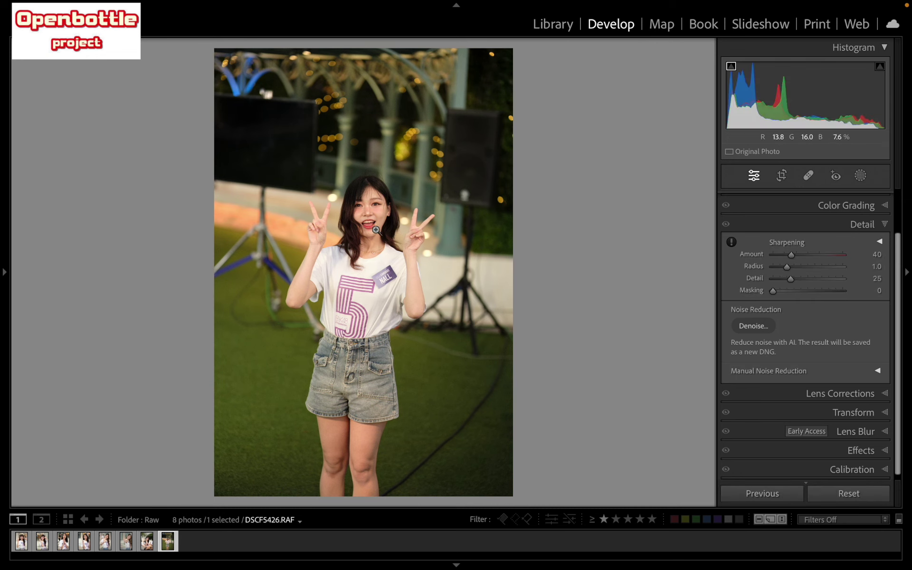
- Auto-straighten photo 8 by -6.27° and crop tighter around the girl in the number 5 shirt
click(782, 175)
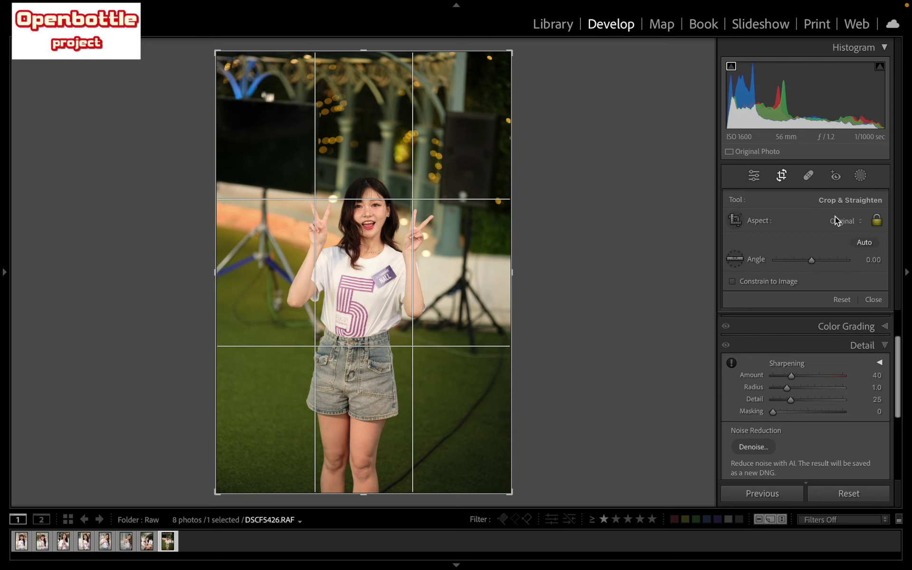
click(861, 243)
drag(357, 81, 348, 122)
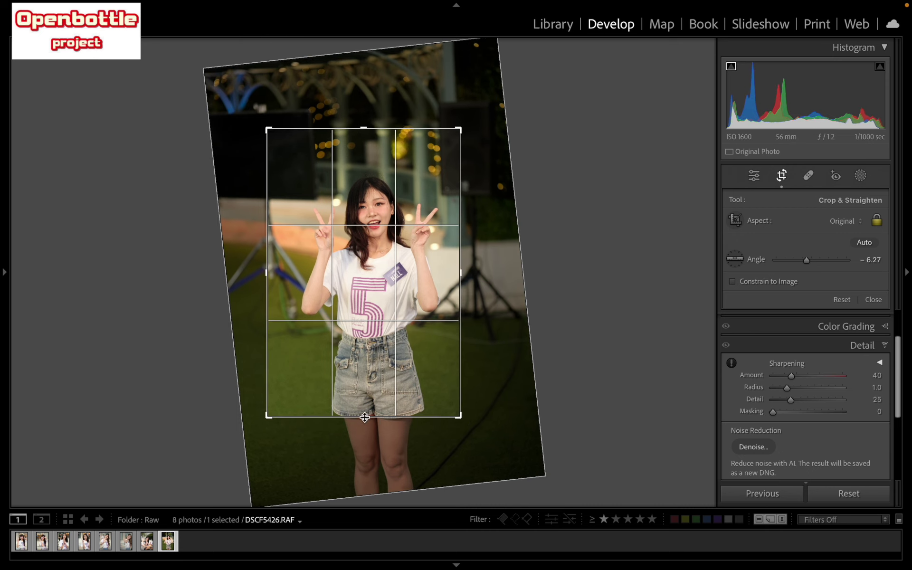
mouse_move(384, 220)
mouse_down()
mouse_move(350, 338)
mouse_move(338, 323)
mouse_up()
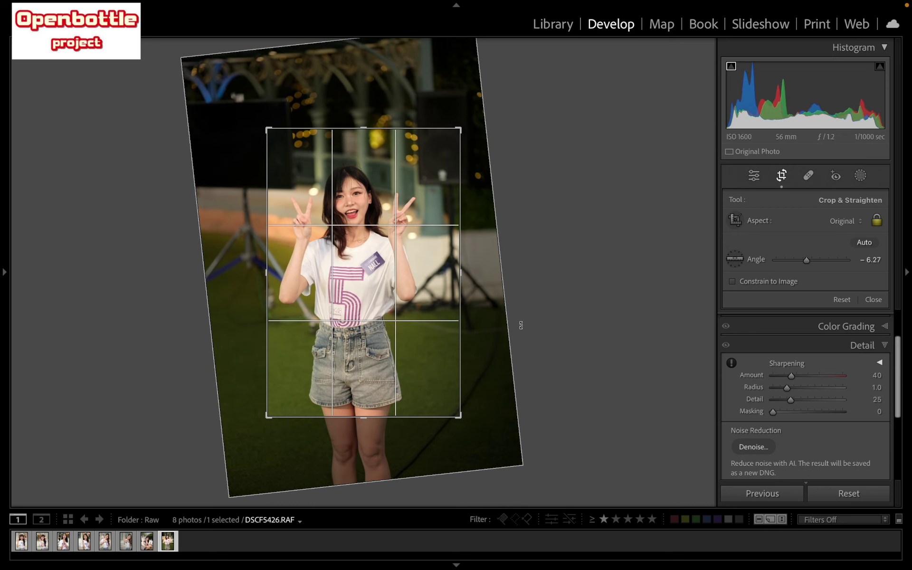
key(Return)
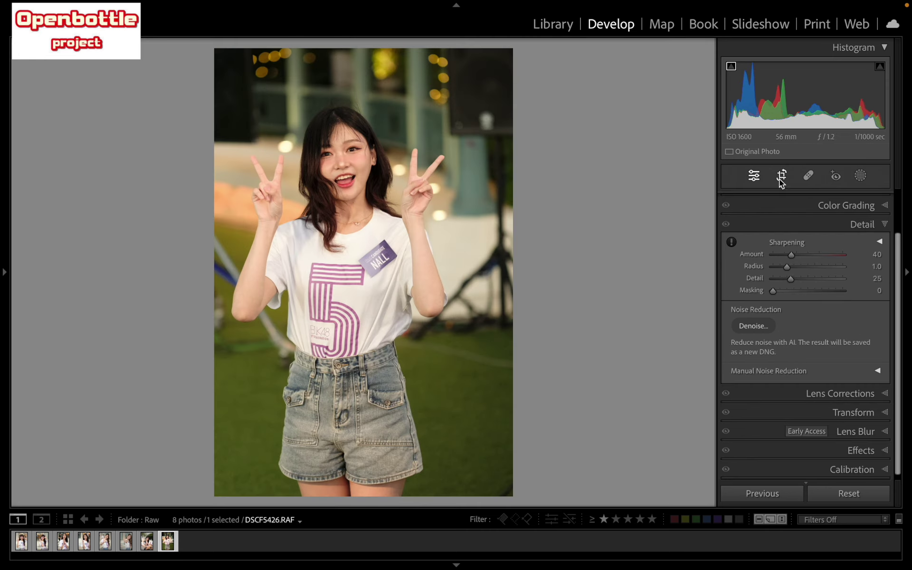
click(780, 177)
drag(397, 291, 411, 292)
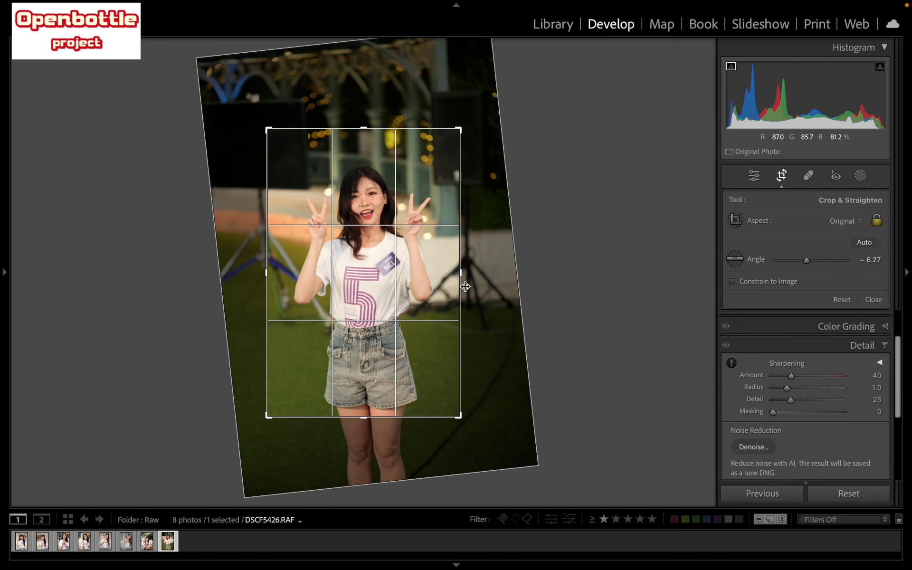
key(Return)
- Inspect the cropped photo up close, then return to the Library grid
click(365, 164)
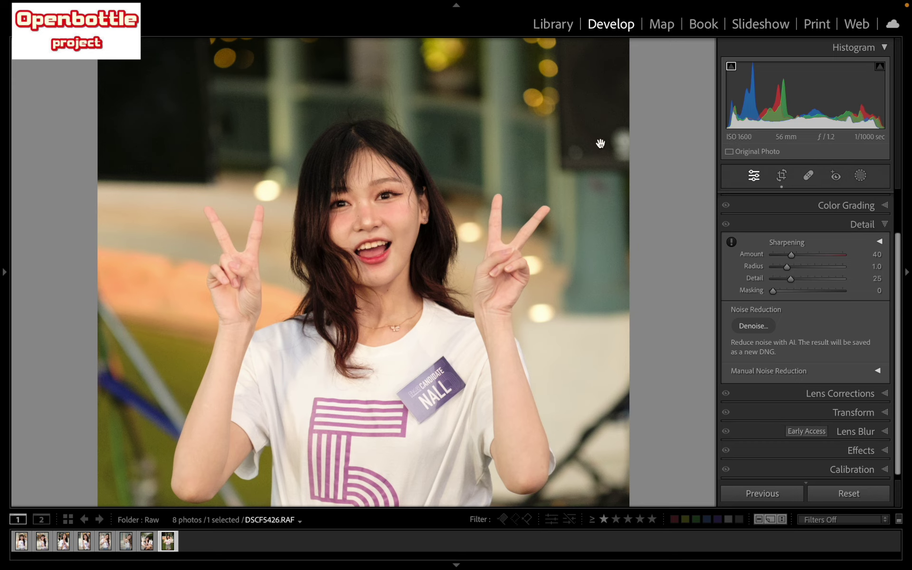
drag(458, 152, 457, 174)
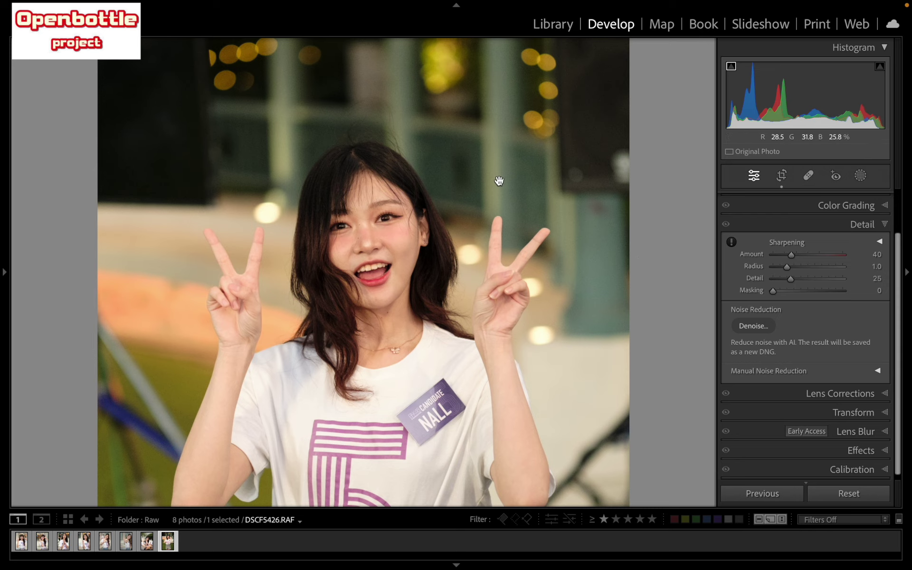
drag(430, 285, 431, 262)
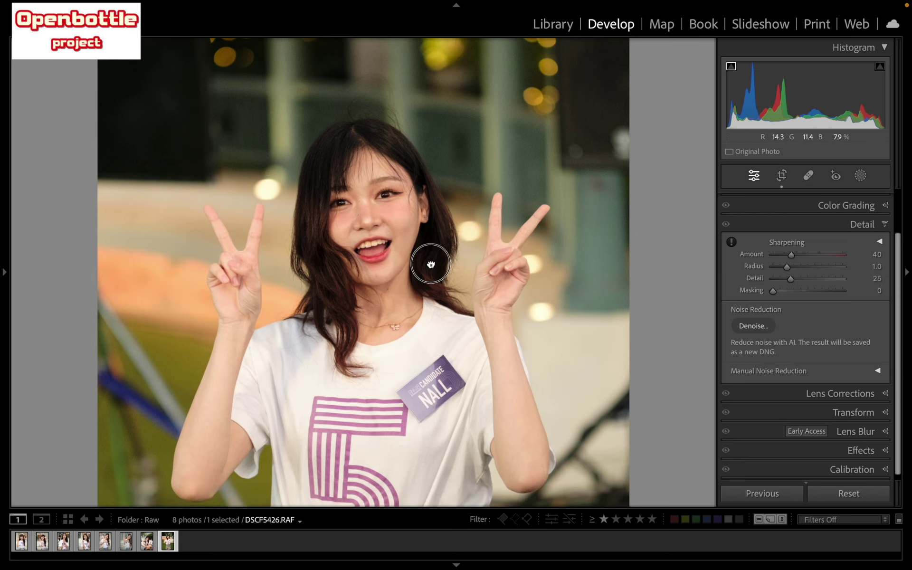
click(443, 249)
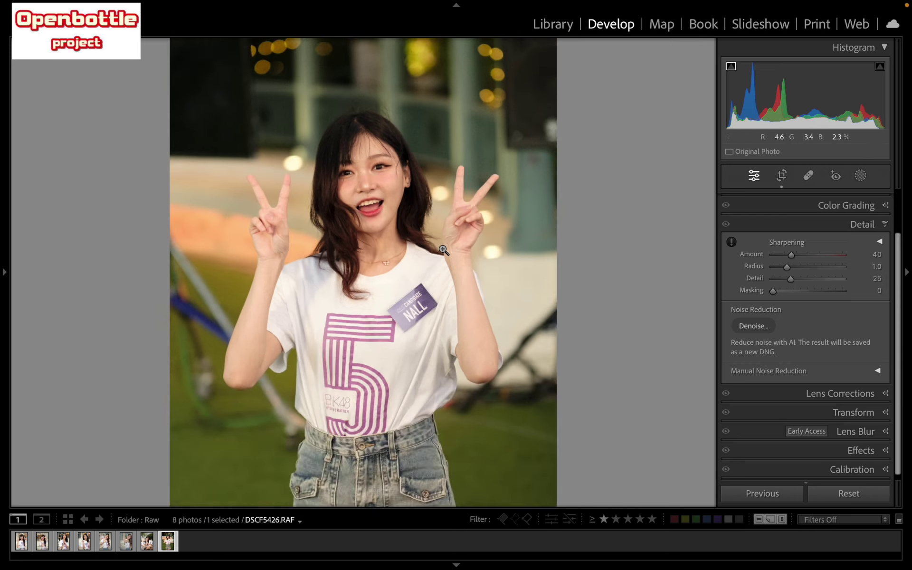
click(562, 26)
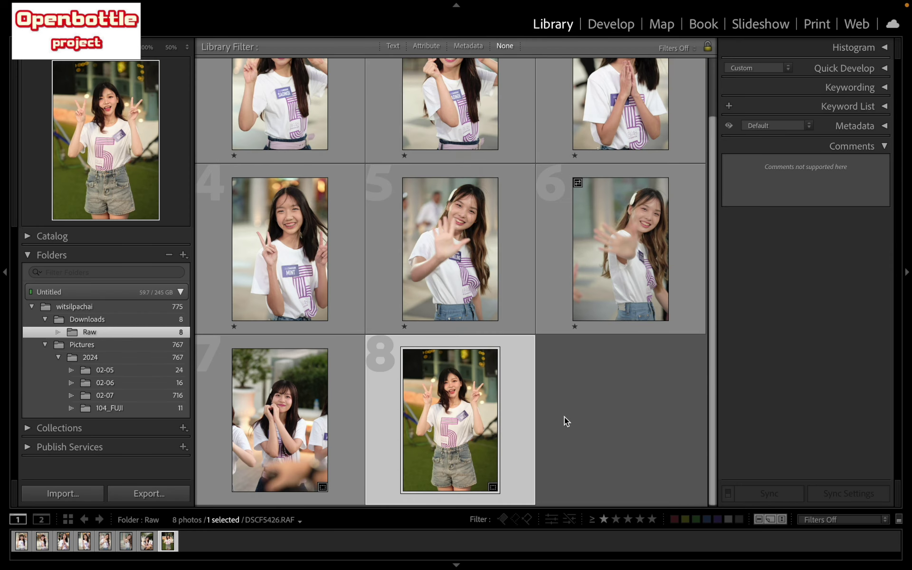
- Set DSCF5320's sharpening Masking to 23 while previewing the edge mask, then return to the grid
scroll(564, 417, up, 3)
click(261, 163)
click(603, 25)
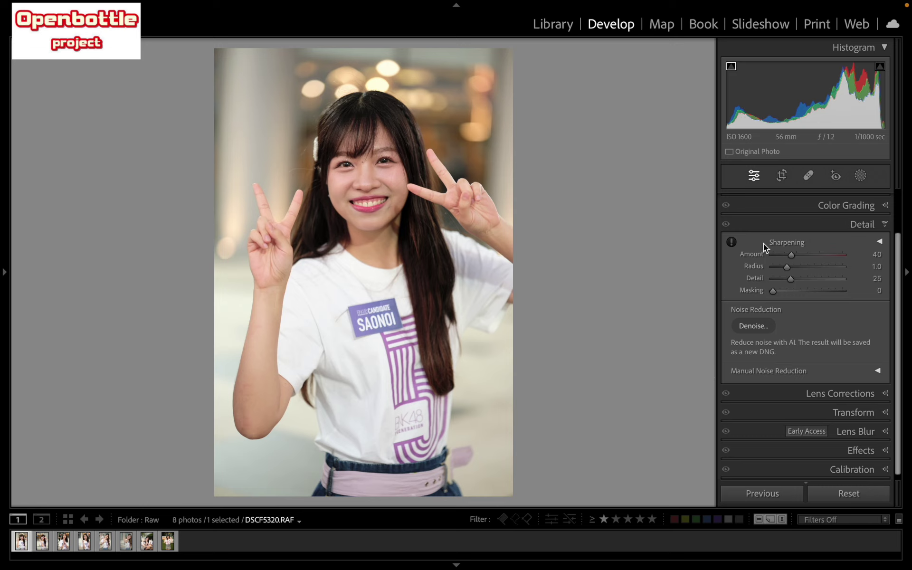
click(815, 247)
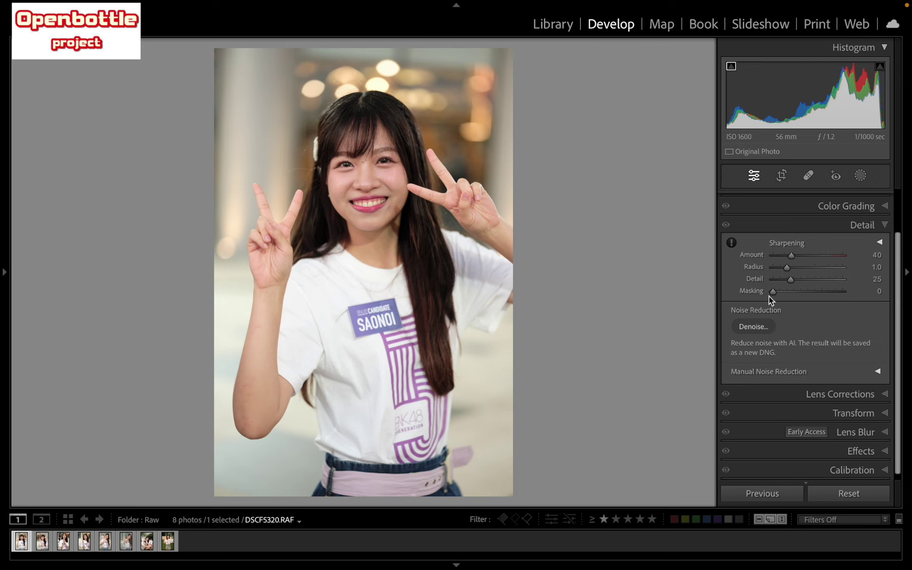
key(alt)
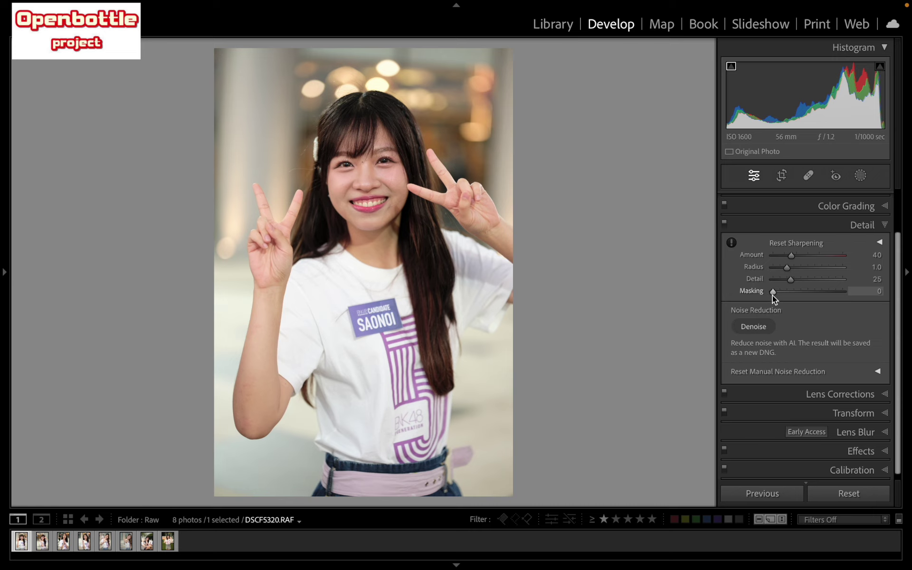
alt+click(772, 295)
key(alt)
alt+click(773, 292)
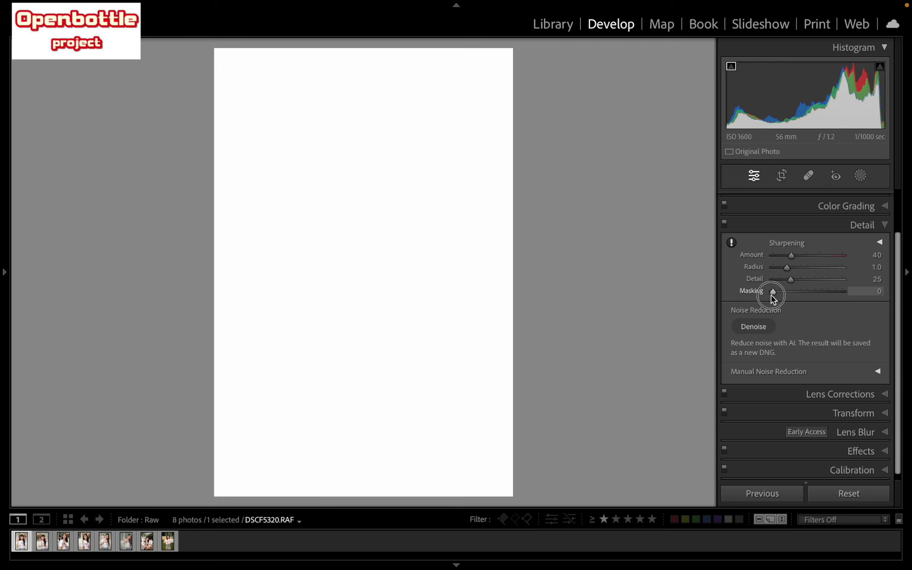
drag(771, 295, 790, 295)
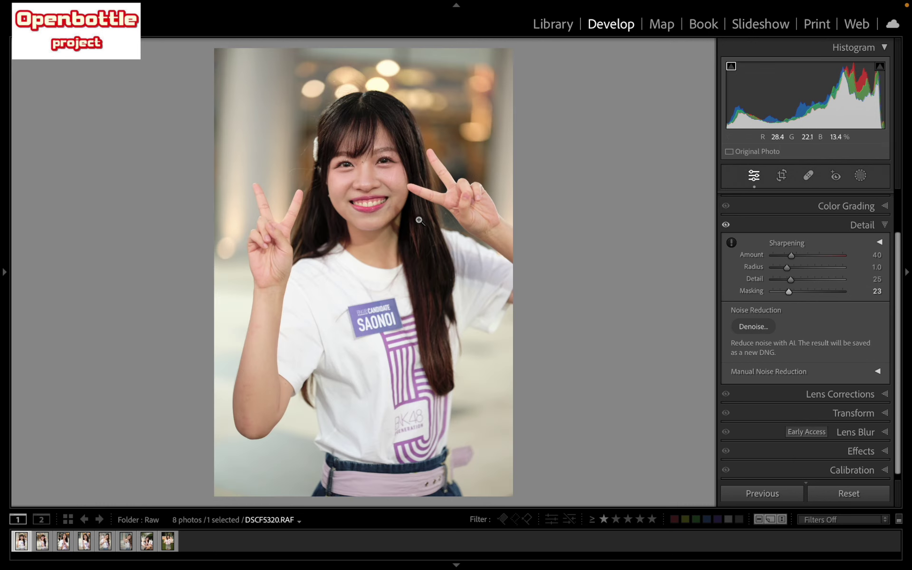
click(560, 26)
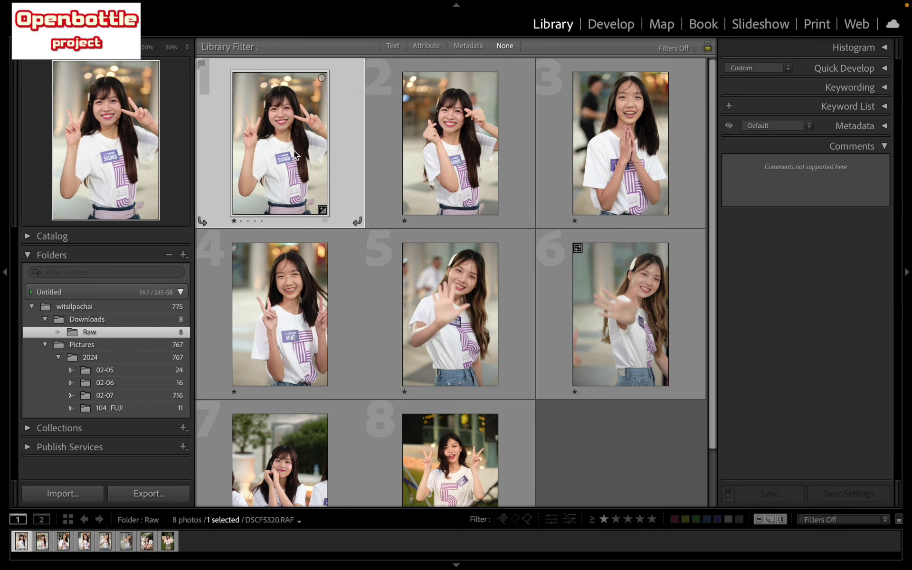
- Select all eight photos and sync DSCF5320's develop settings onto them
scroll(315, 235, down, 2)
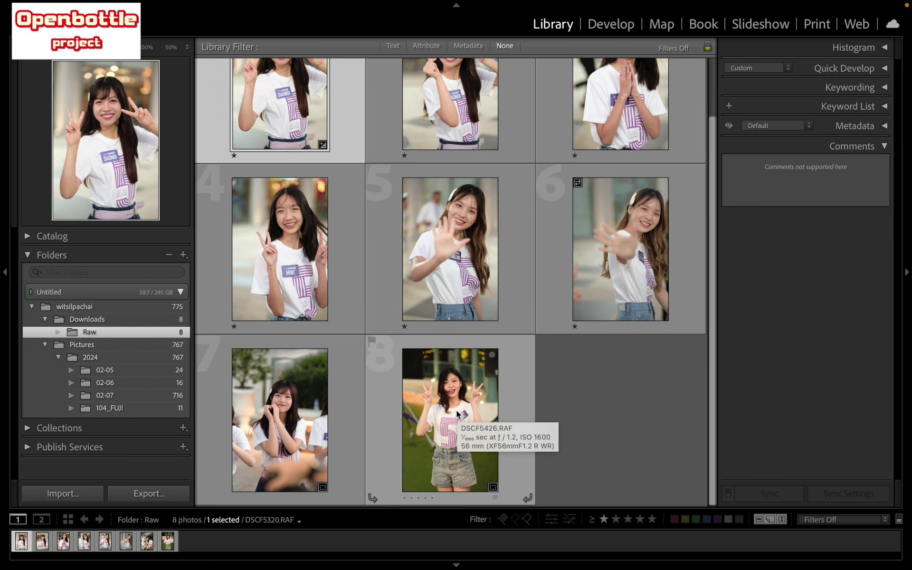
scroll(330, 243, up, 2)
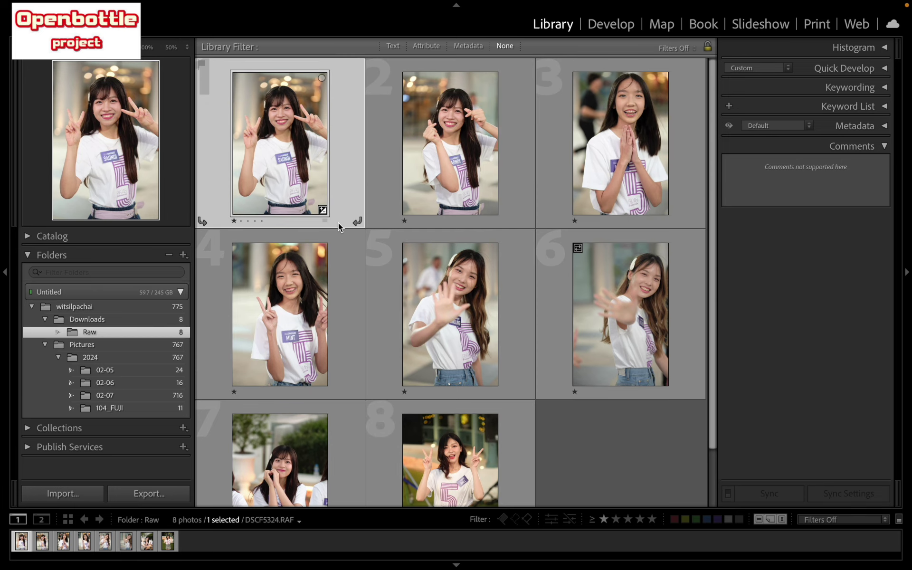
scroll(317, 224, down, 2)
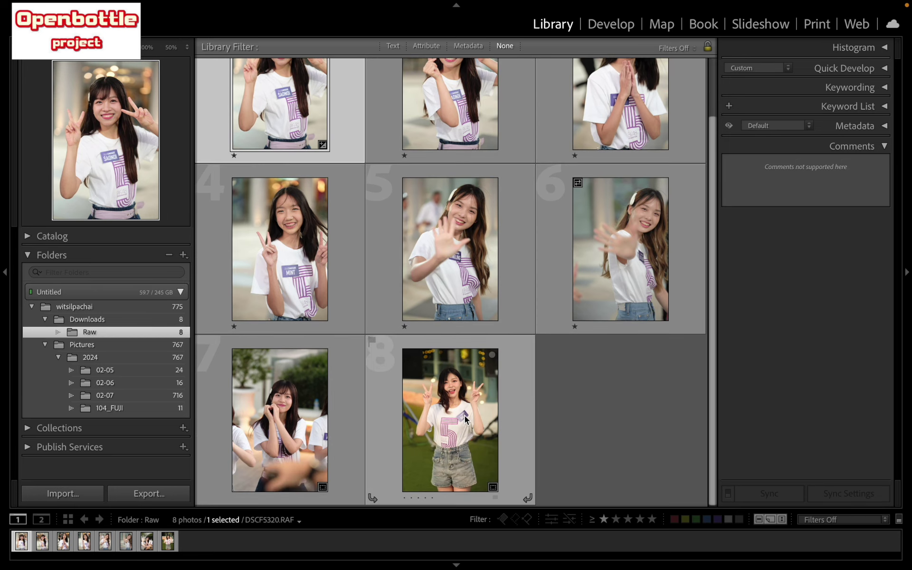
key(ctrl+a)
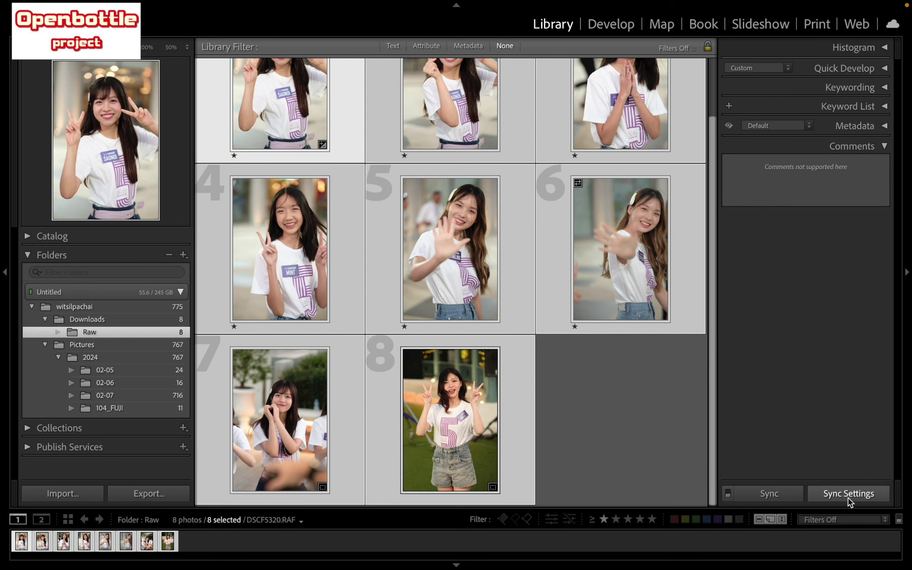
click(849, 494)
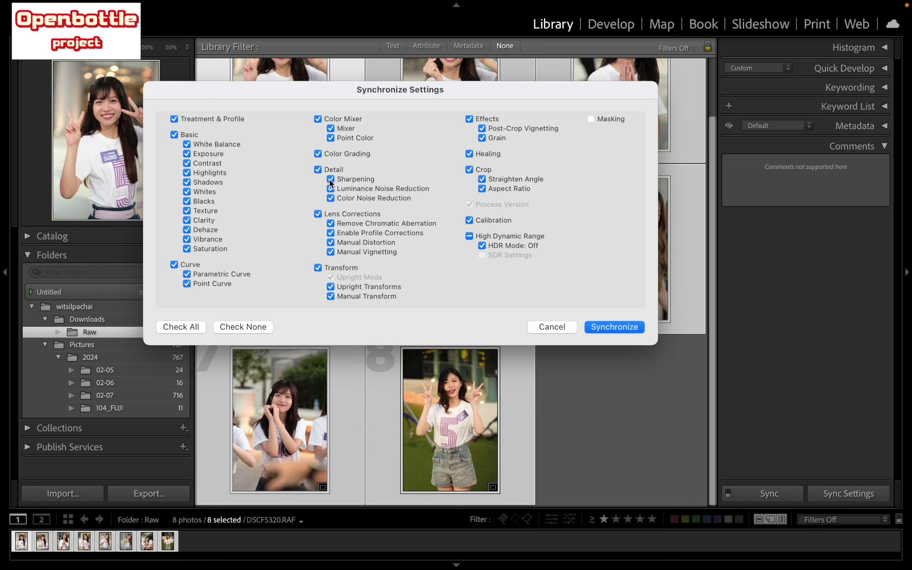
click(614, 328)
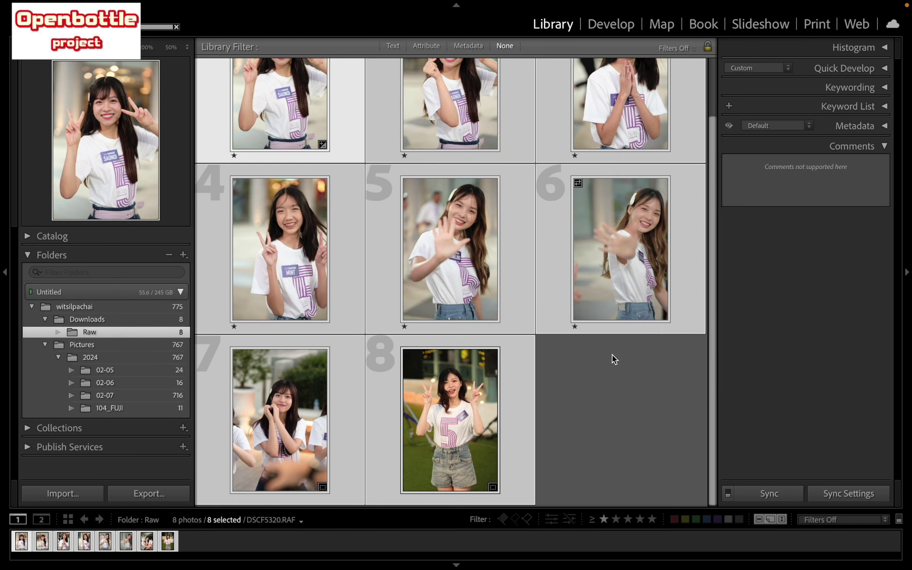
- Undo the synced settings and reselect all eight photos
click(556, 403)
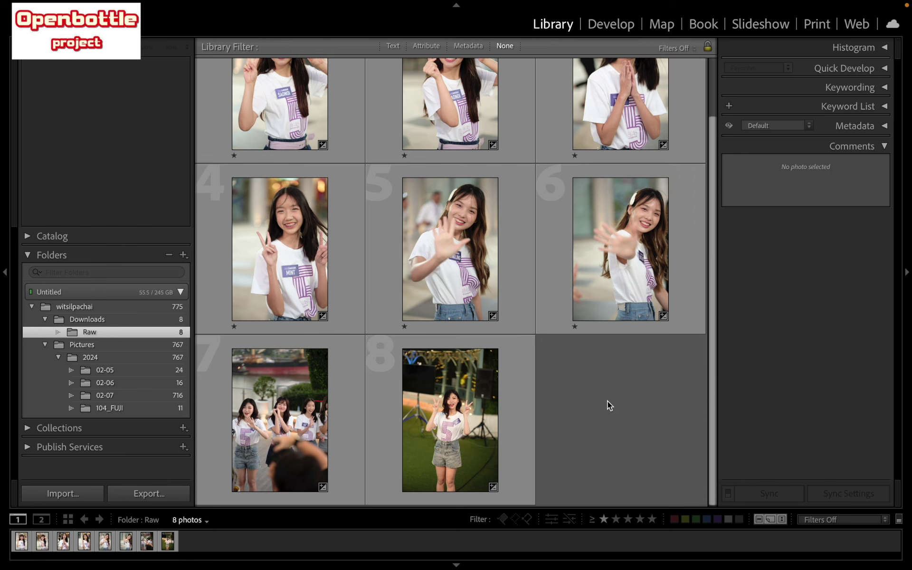
key(ctrl+a)
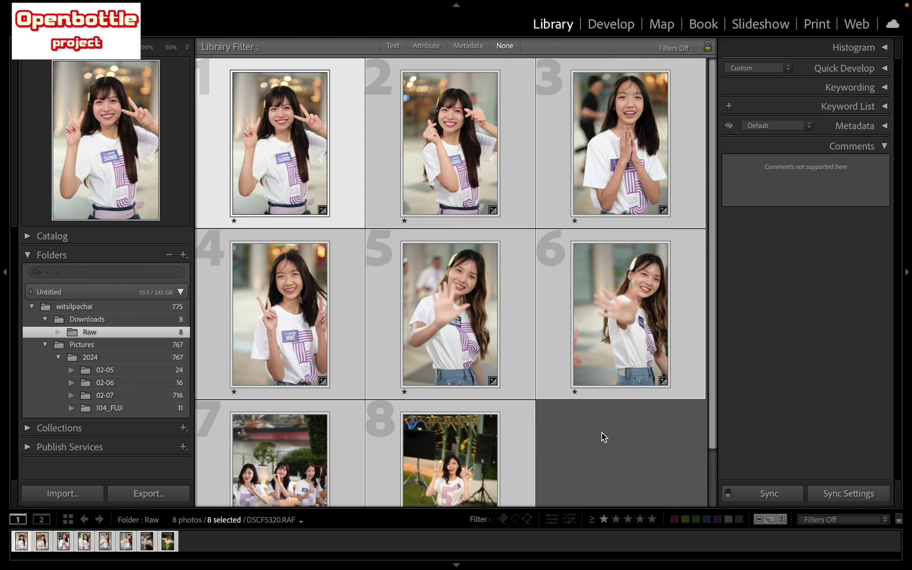
key(ctrl+z)
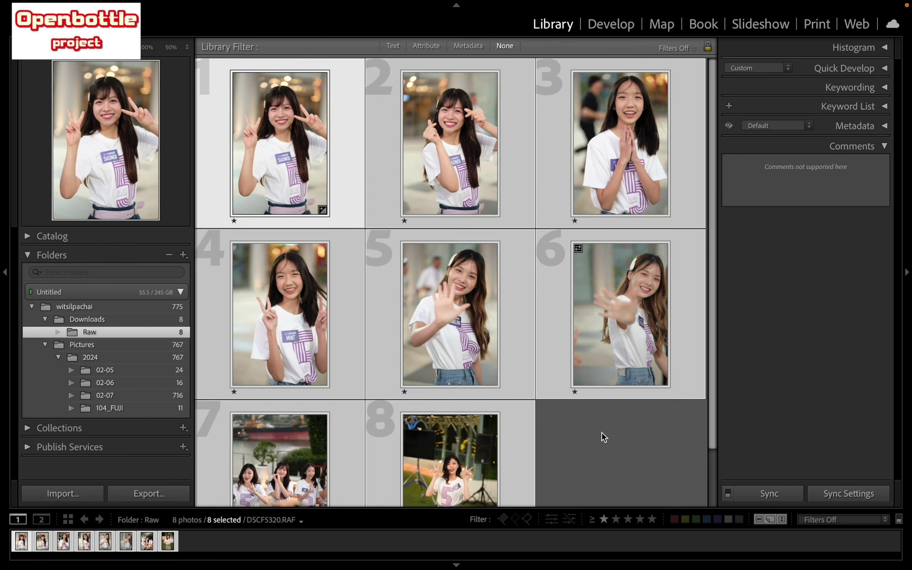
scroll(601, 432, down, 2)
click(601, 432)
key(ctrl+a)
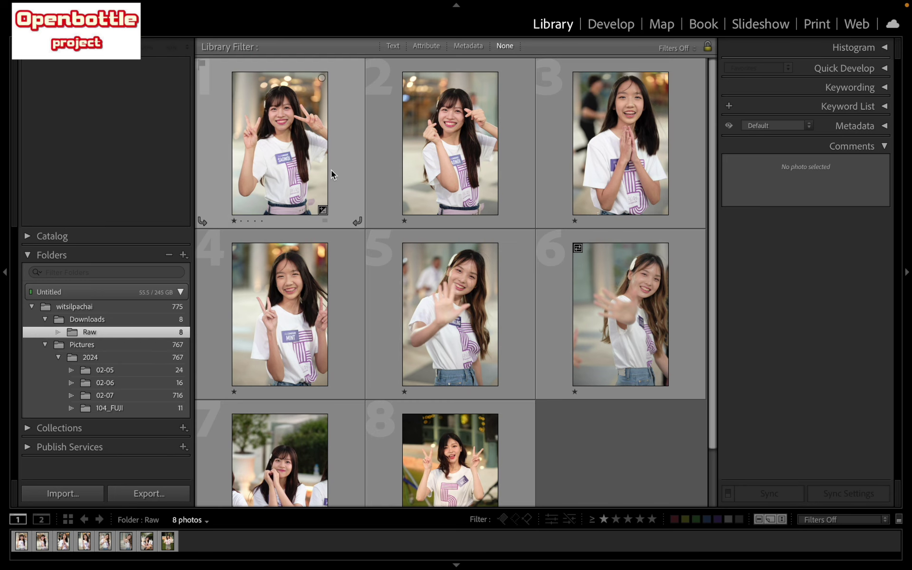
- Synchronize the settings, minus crop, to all eight photos again, then deselect them
scroll(454, 340, down, 2)
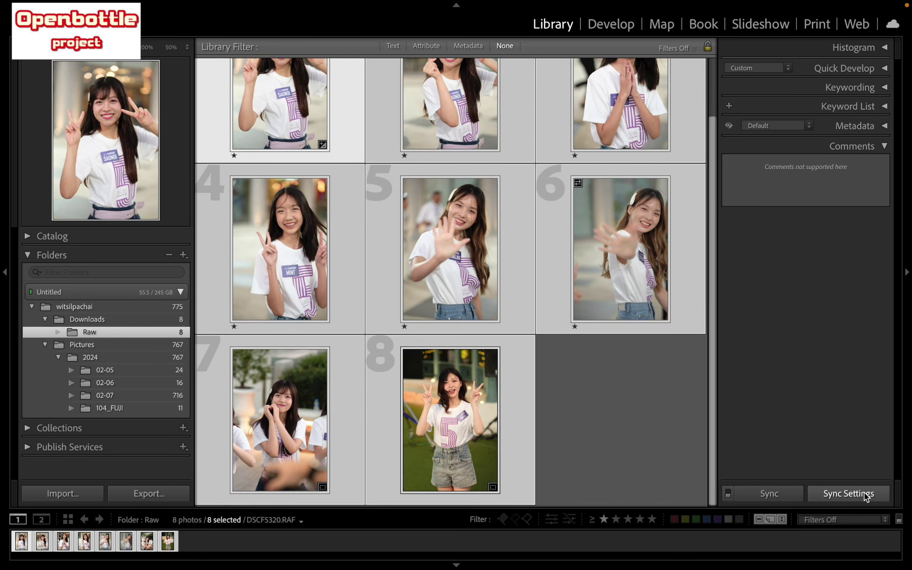
click(865, 493)
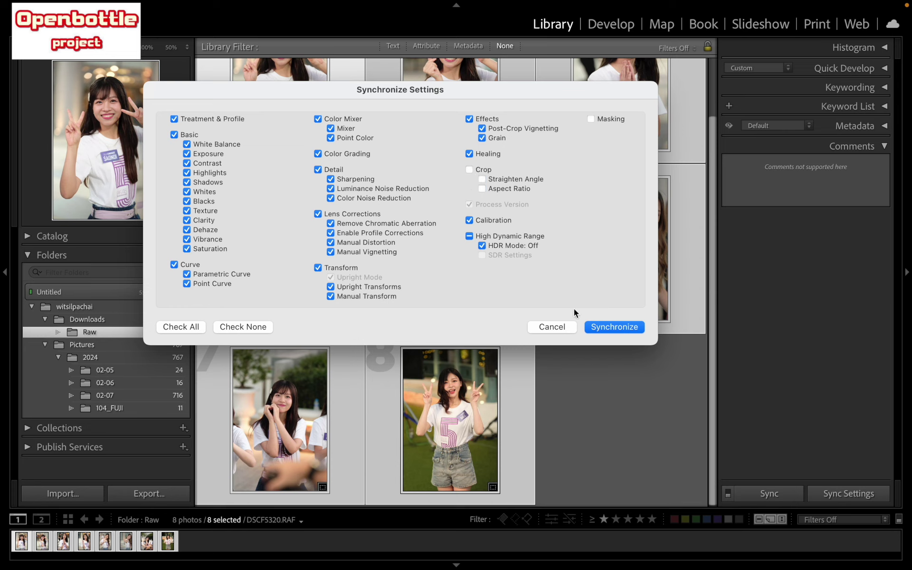
click(617, 328)
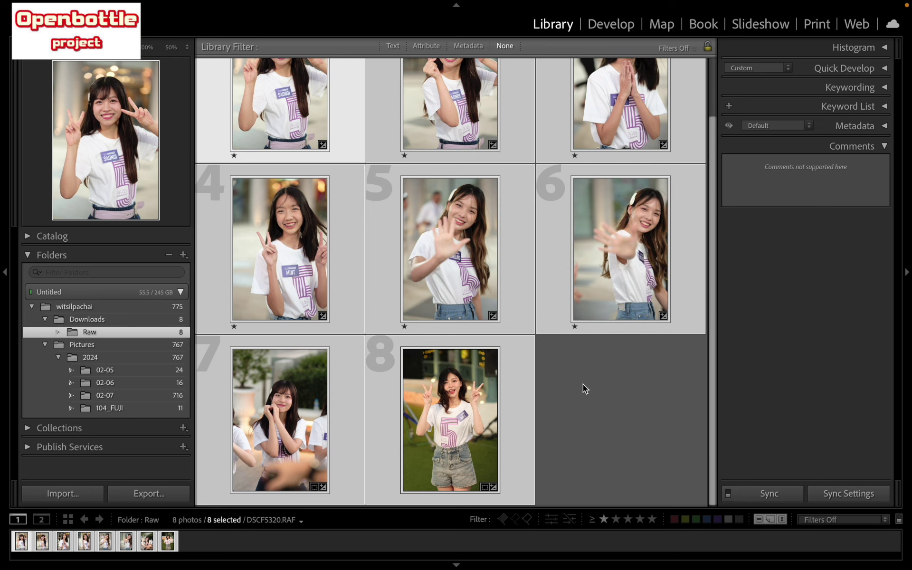
scroll(583, 384, up, 2)
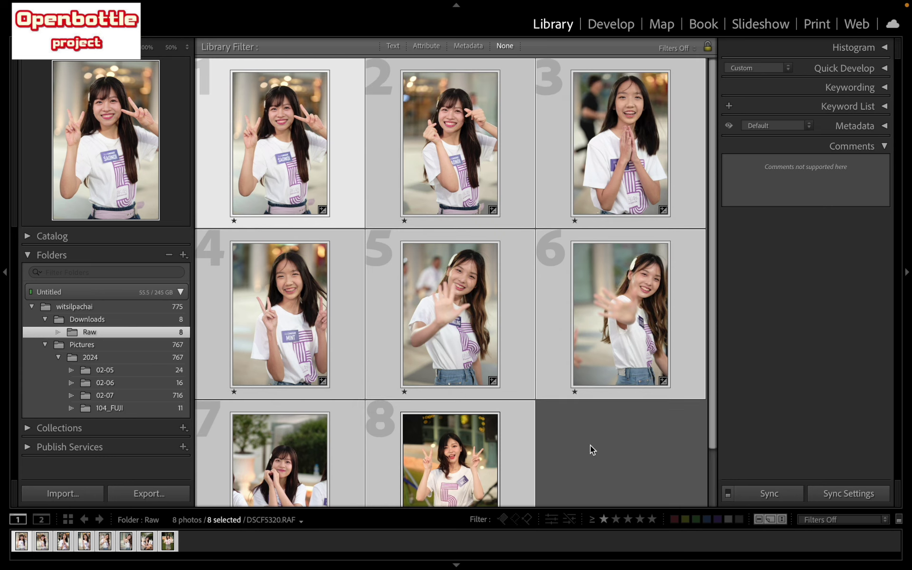
click(591, 448)
- Adjust sharpening Masking on photos two through four, bringing photo four to 24
click(400, 163)
click(600, 27)
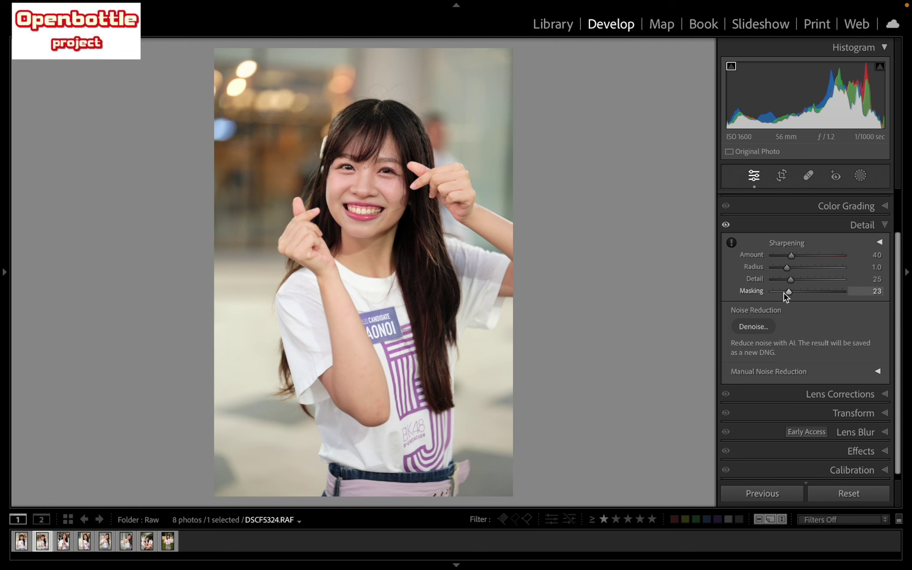
alt+drag(783, 293, 787, 295)
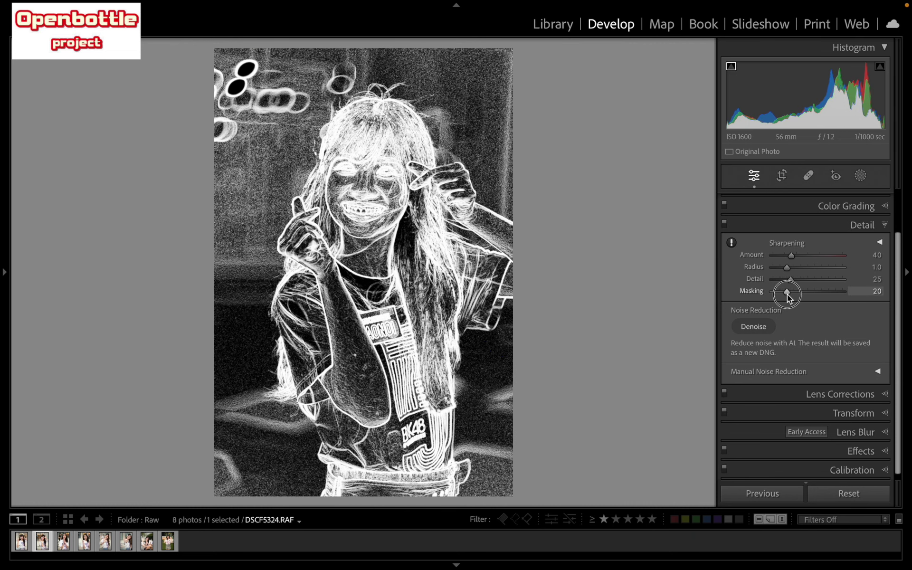
key(Right)
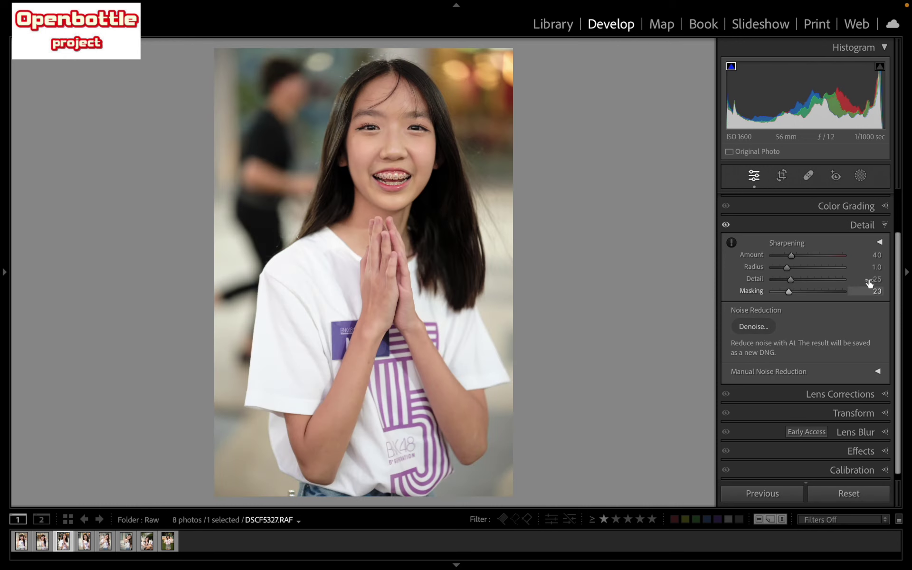
alt+drag(789, 291, 791, 294)
key(Right)
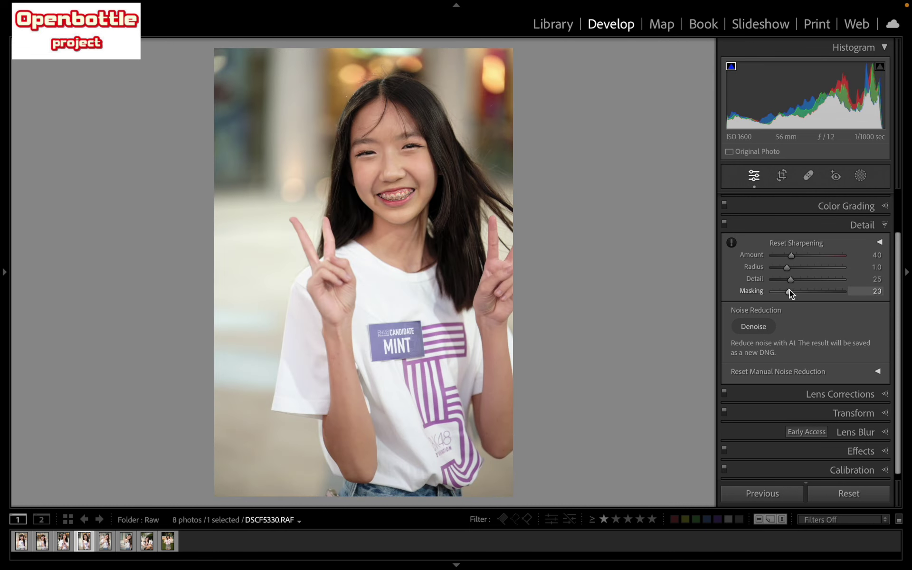
alt+drag(789, 290, 791, 292)
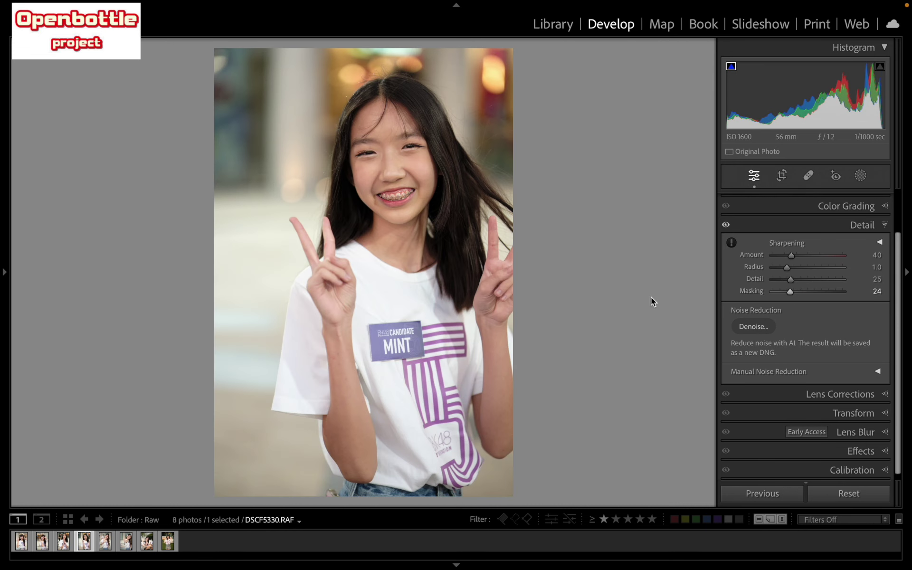
- Adjust Masking on photos five to seven: about 20 on five, 27 on DSCF5359
key(Right)
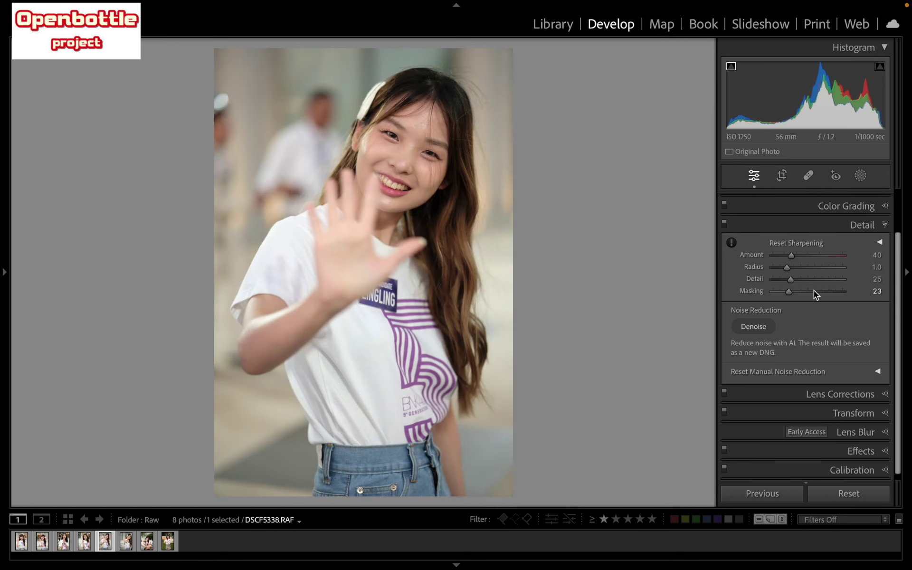
alt+drag(788, 293, 788, 295)
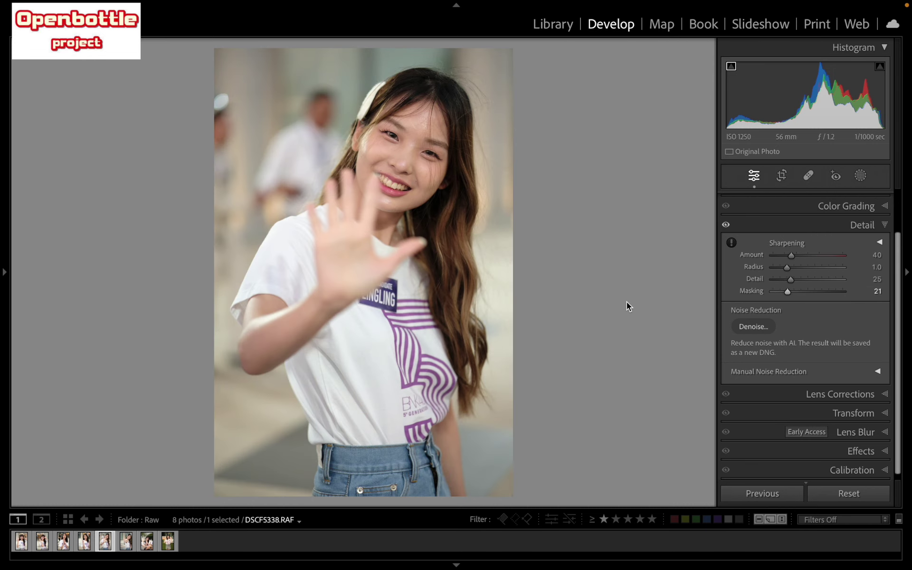
key(Right)
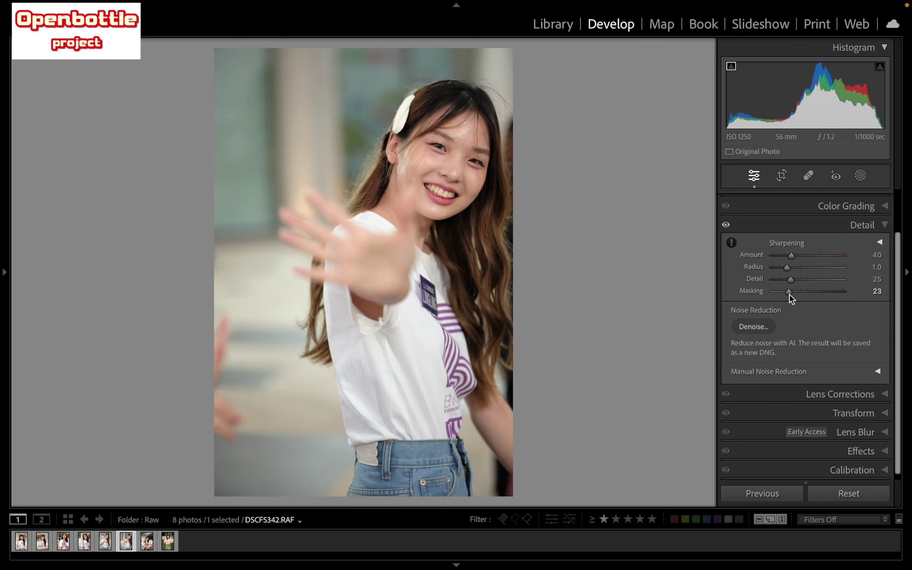
alt+drag(788, 295, 788, 294)
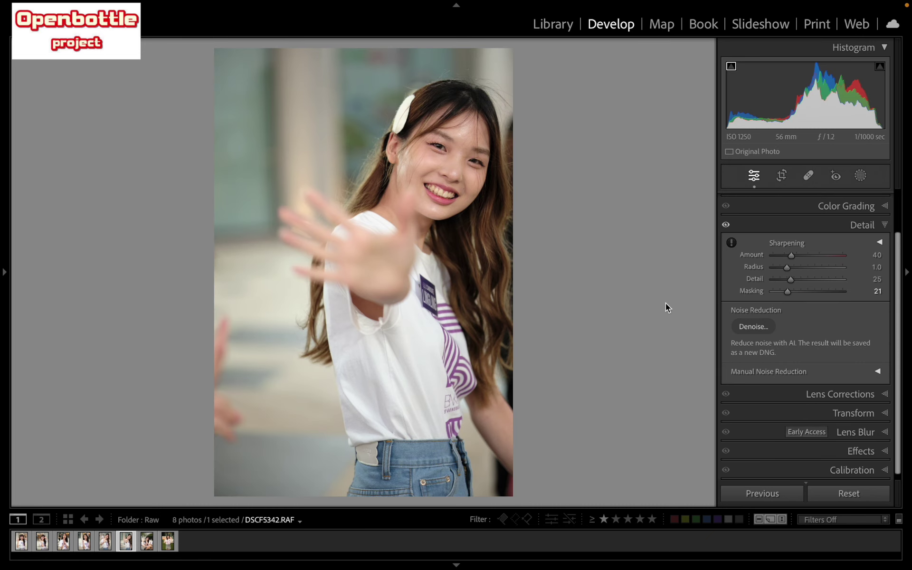
key(Right)
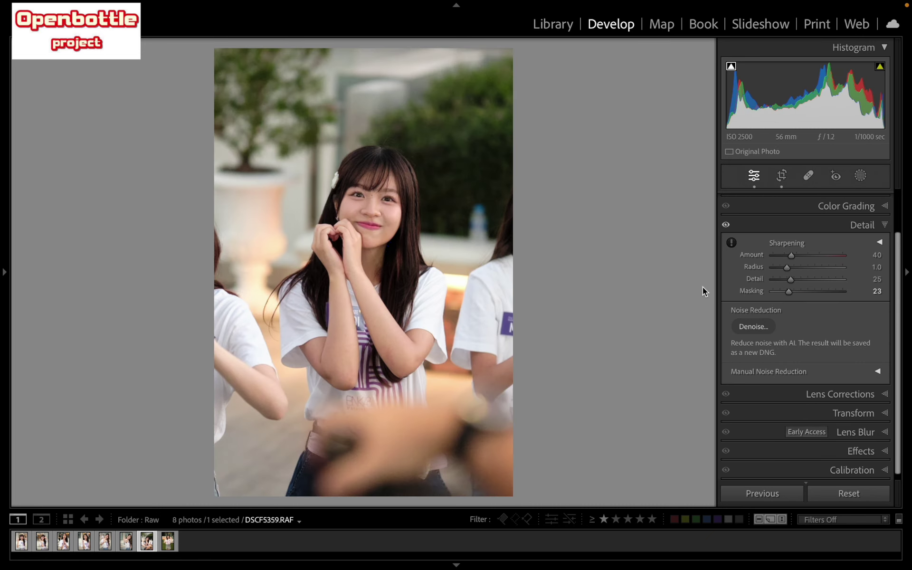
alt+drag(788, 294, 791, 294)
- Rotate photo seven by about -1.50 degrees and crop it tightly around the central girl
click(781, 175)
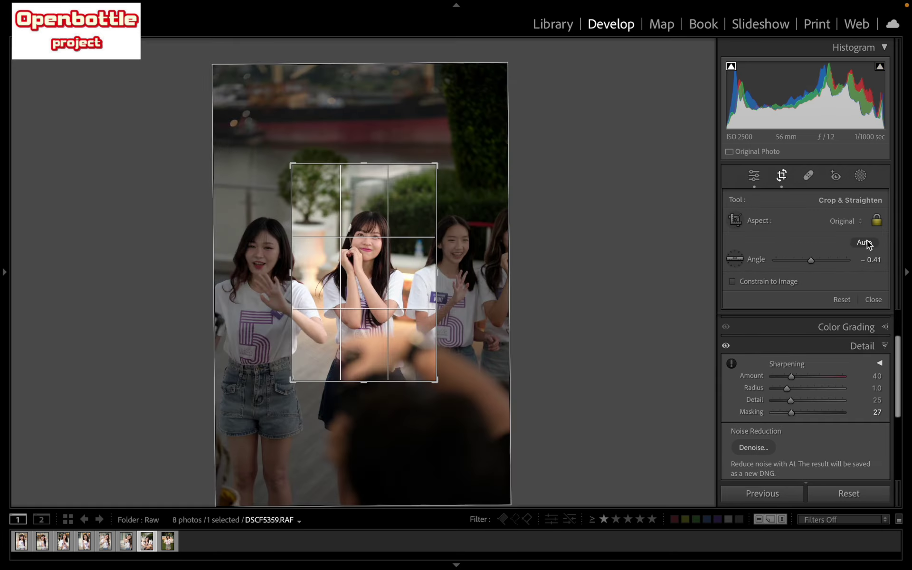
drag(436, 381, 434, 382)
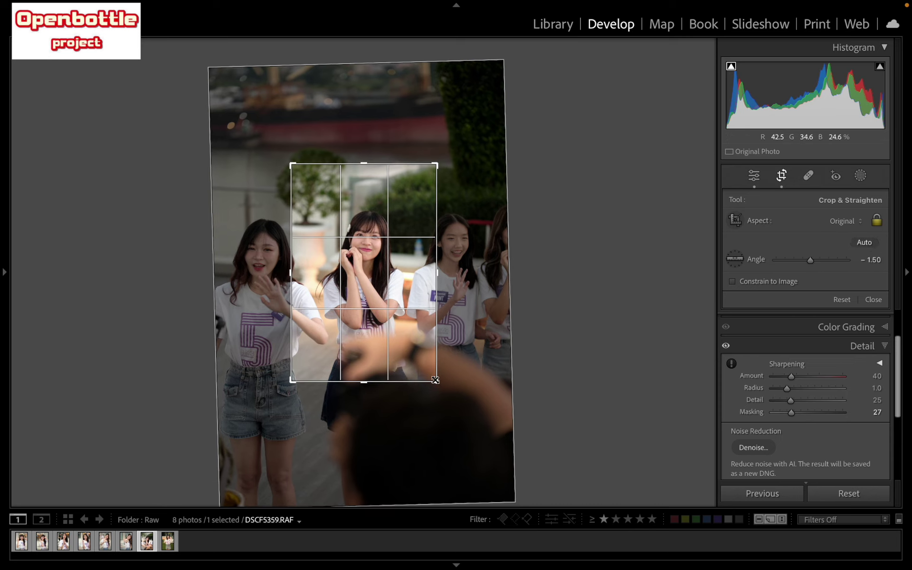
drag(401, 340, 401, 323)
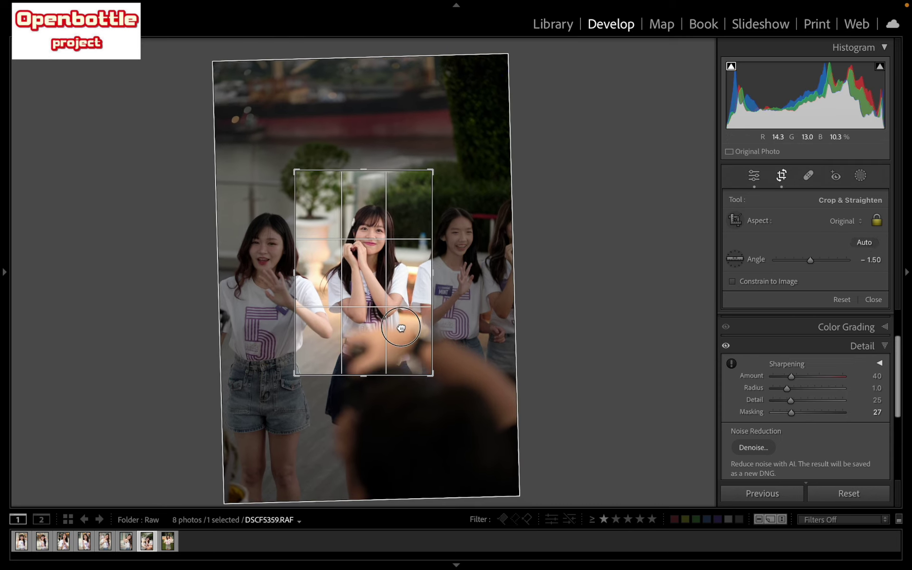
key(Return)
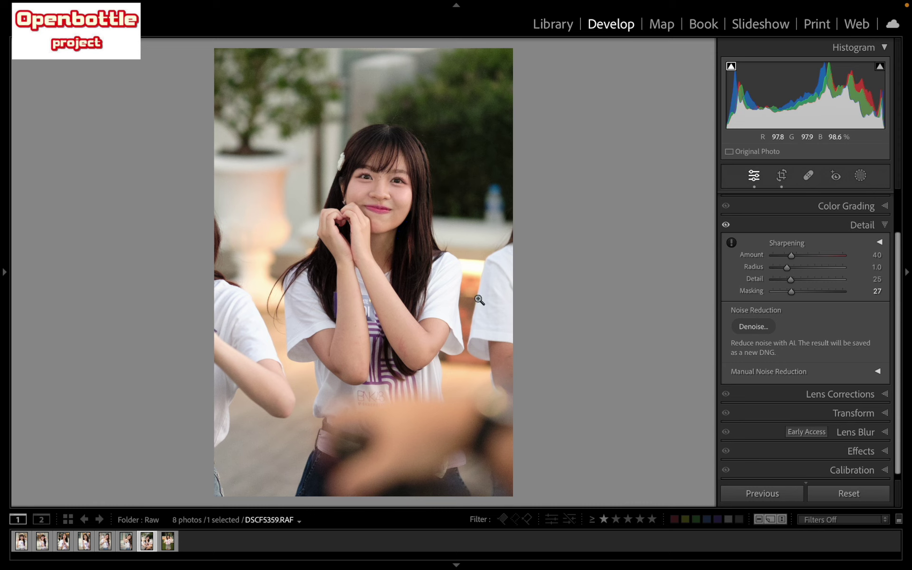
click(782, 175)
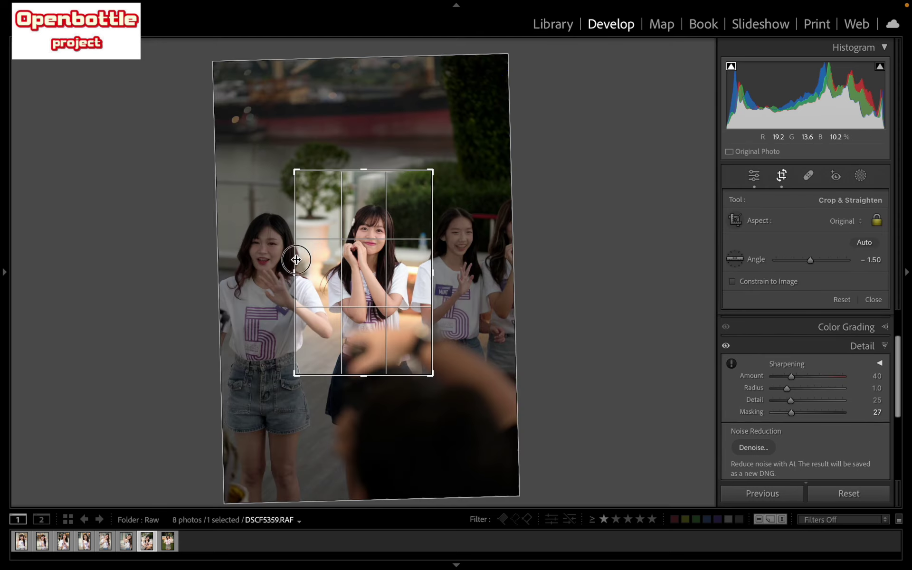
drag(297, 260, 339, 271)
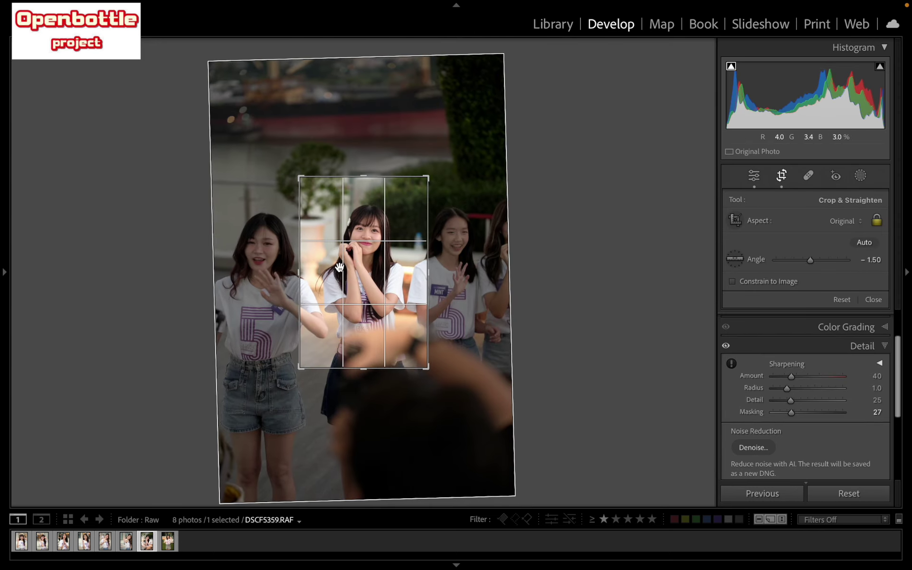
key(Return)
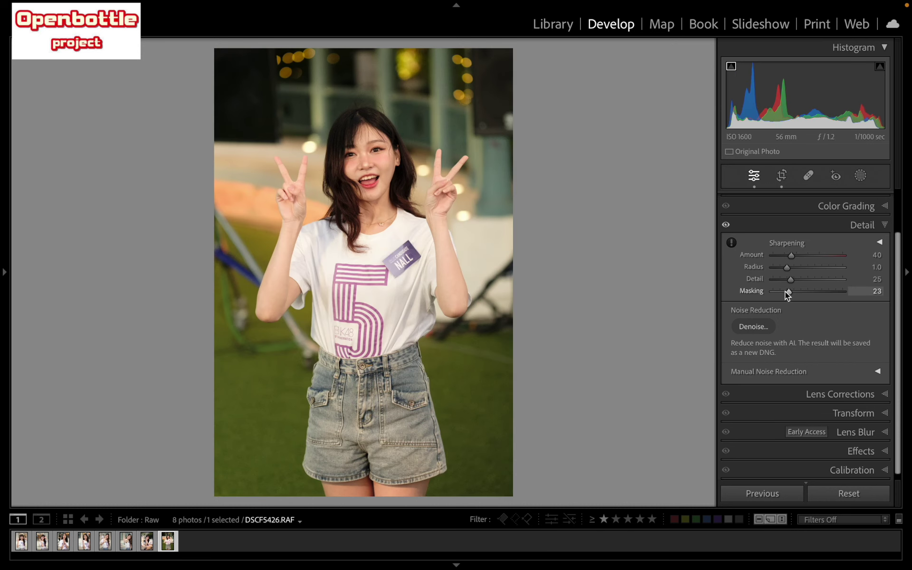
- Adjust sharpening Masking on photo eight, then reopen DSCF5320 in Develop
drag(787, 292, 793, 292)
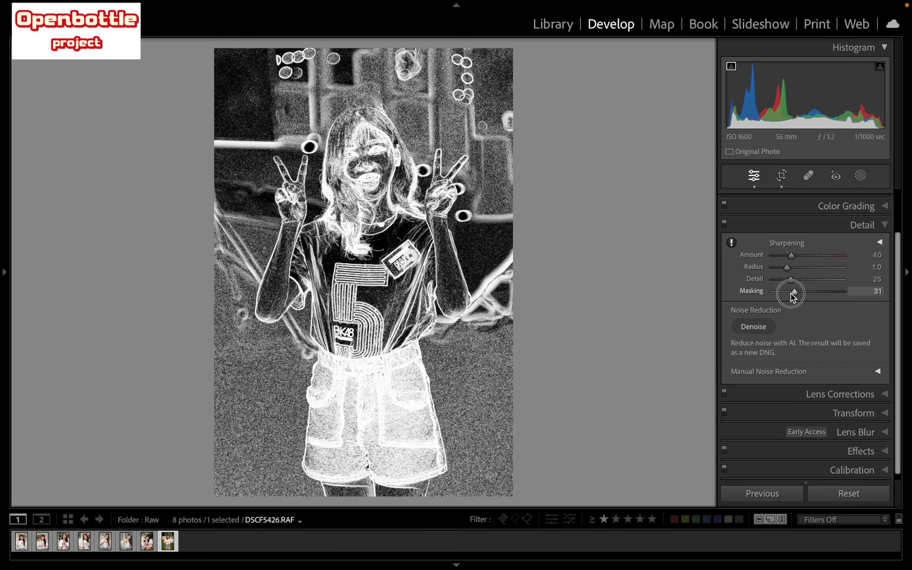
click(553, 24)
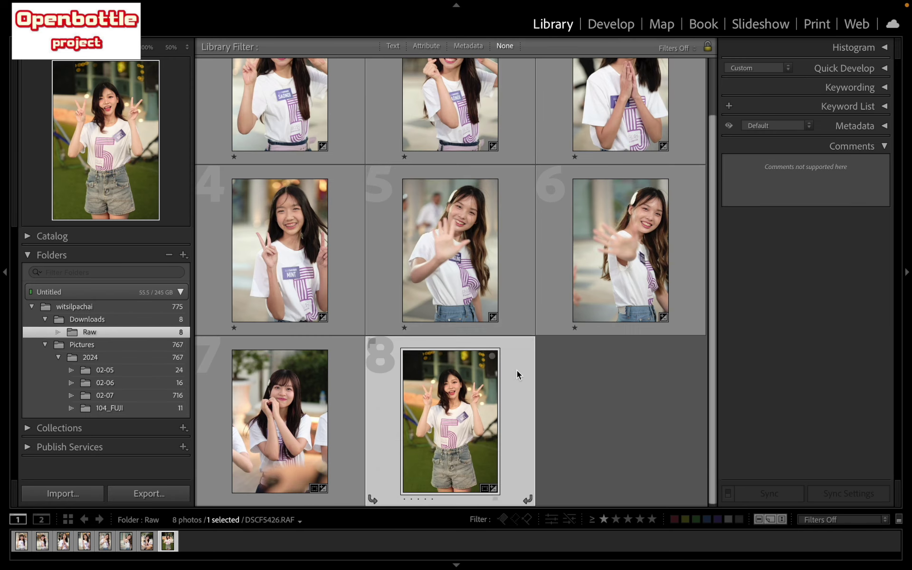
scroll(517, 374, up, 2)
click(326, 221)
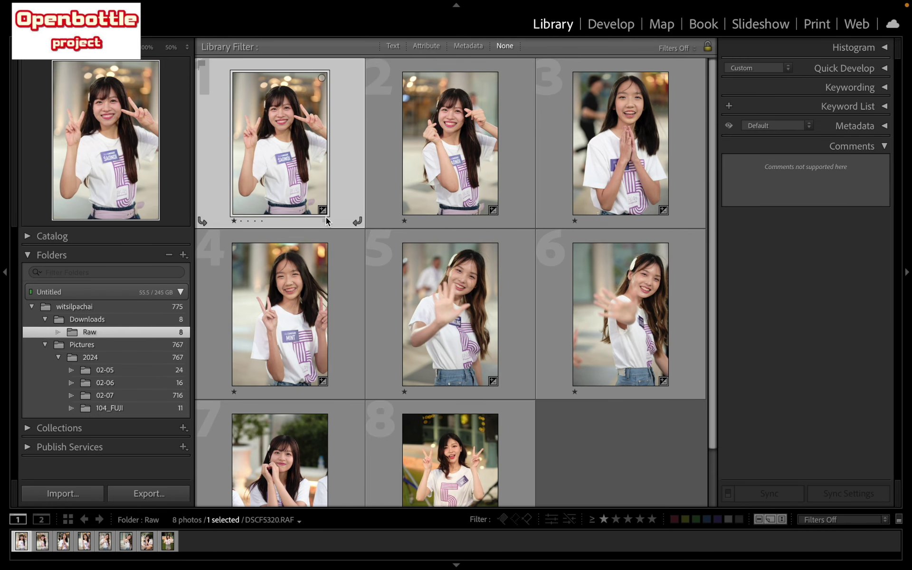
click(607, 26)
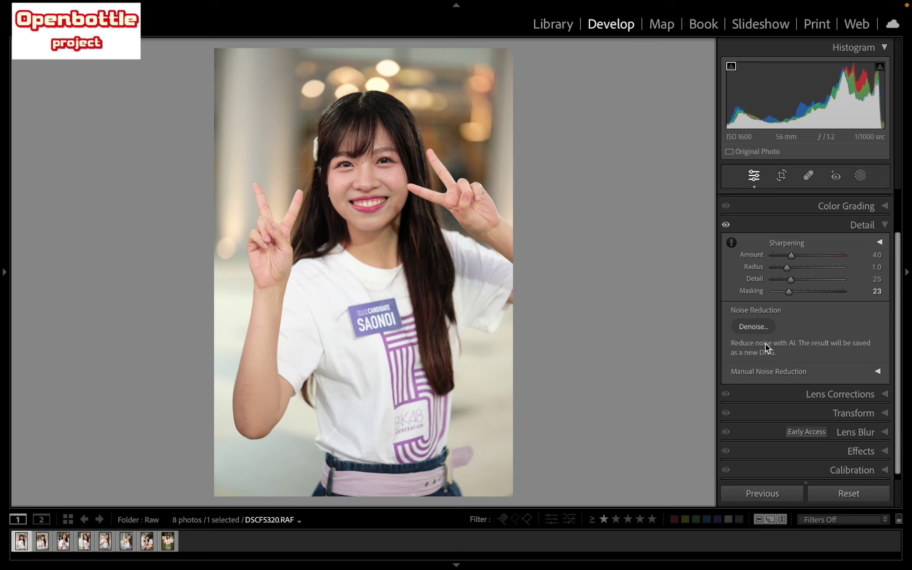
- Compare DSCF5320's AI Denoise preview with the original on the eye and background, then cancel
click(763, 330)
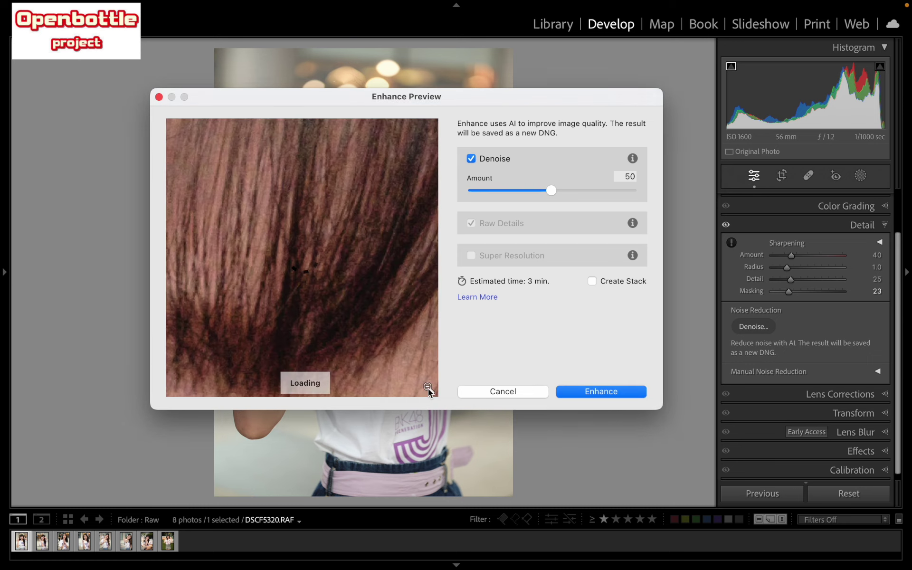
click(429, 388)
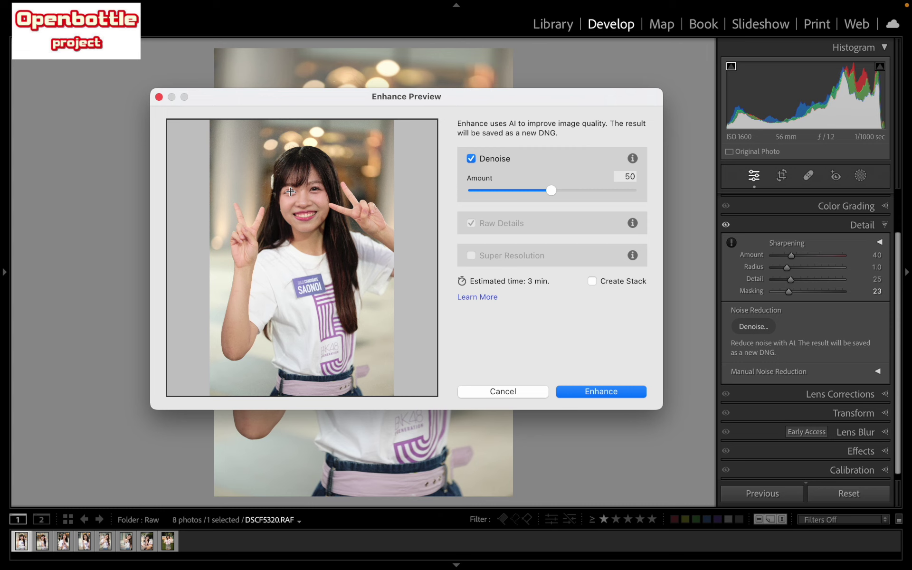
click(290, 191)
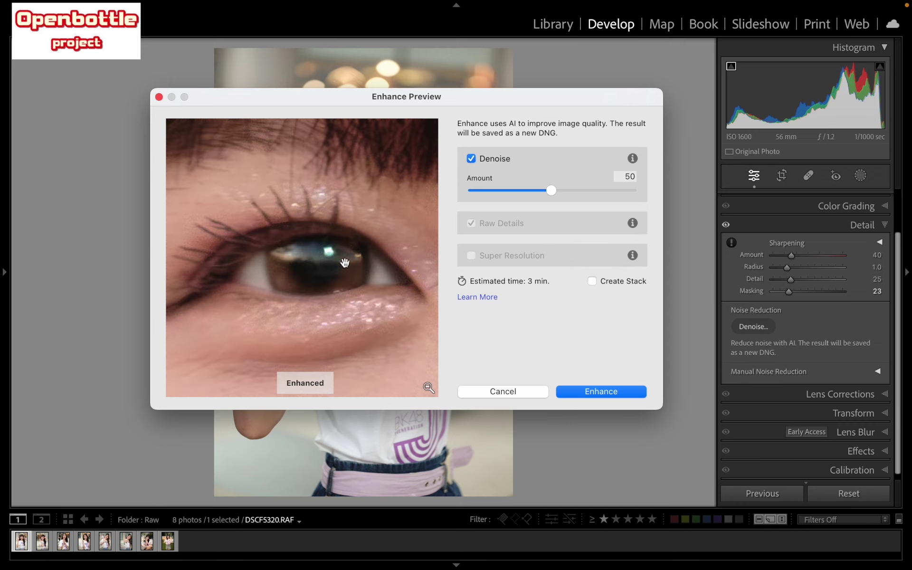
click(358, 306)
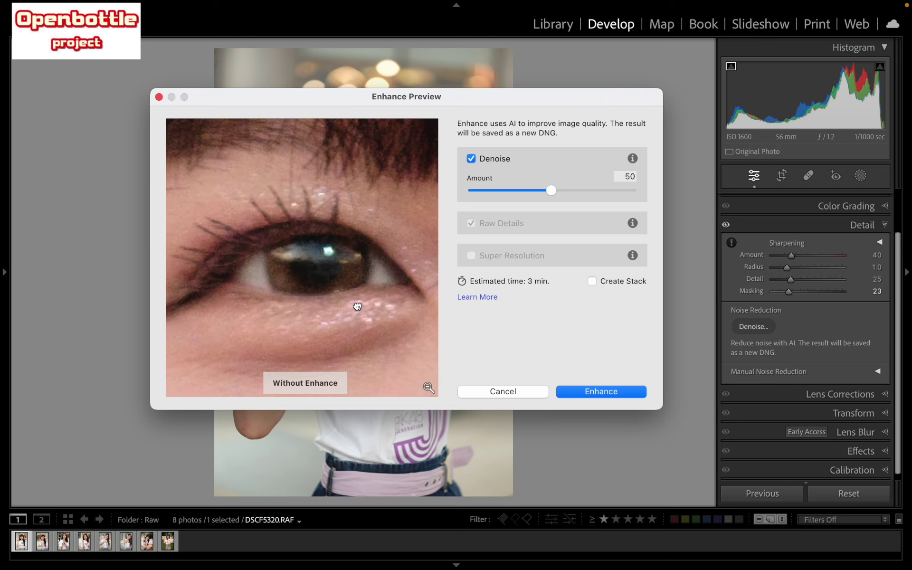
click(357, 306)
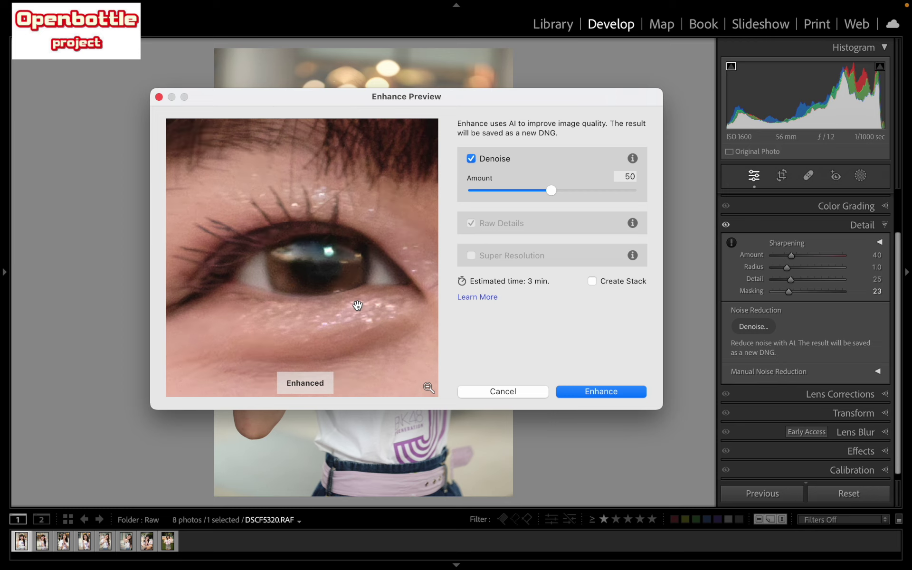
click(357, 305)
click(427, 389)
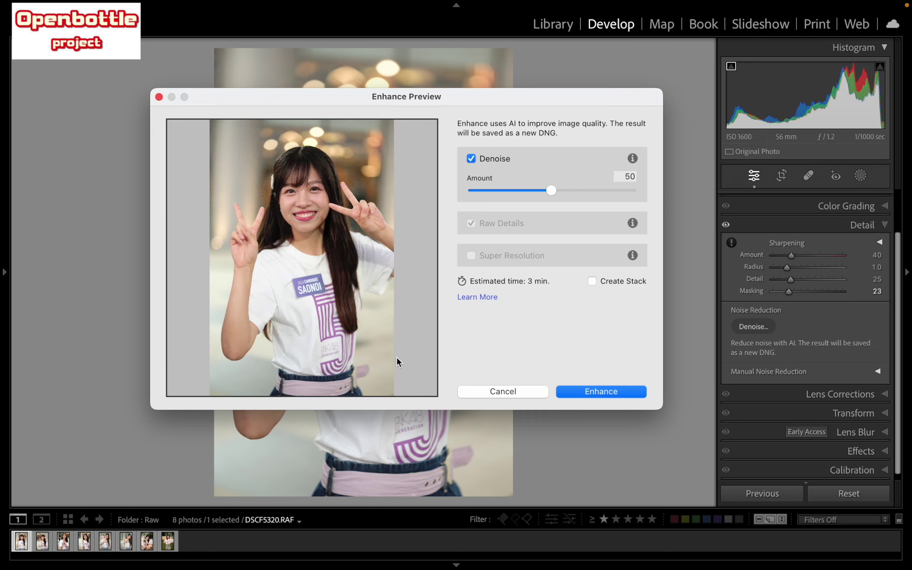
click(358, 177)
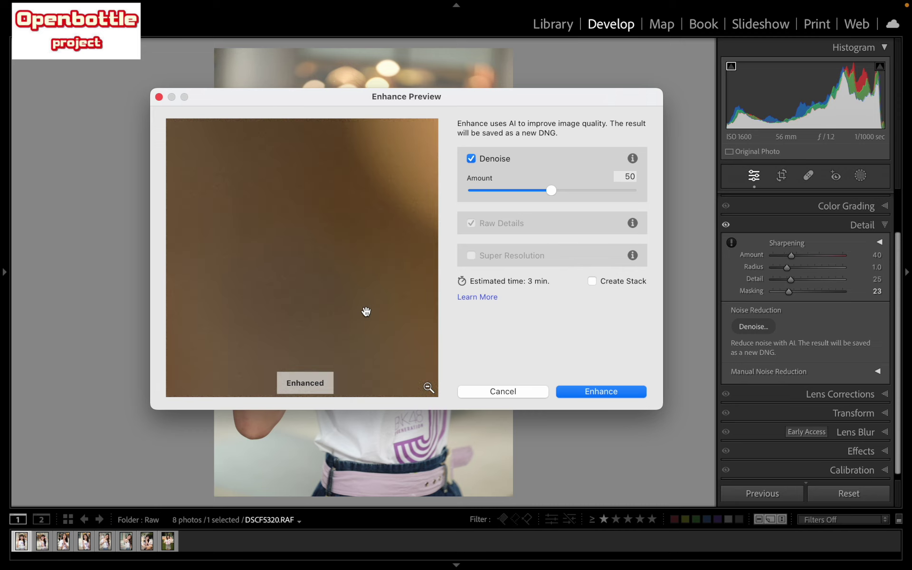
click(365, 312)
drag(365, 312, 365, 310)
click(525, 397)
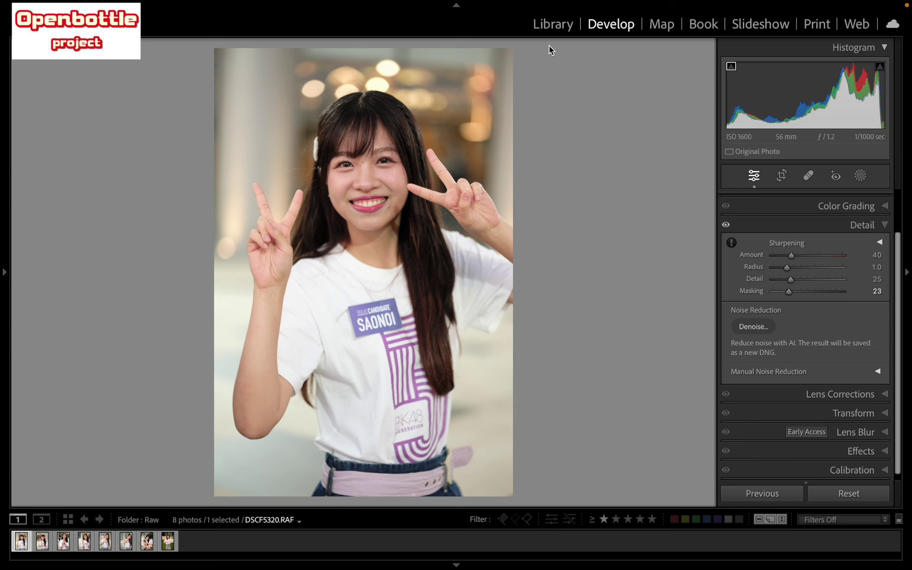
- Select all eight photos in the grid and open the batch Enhance preview
click(552, 24)
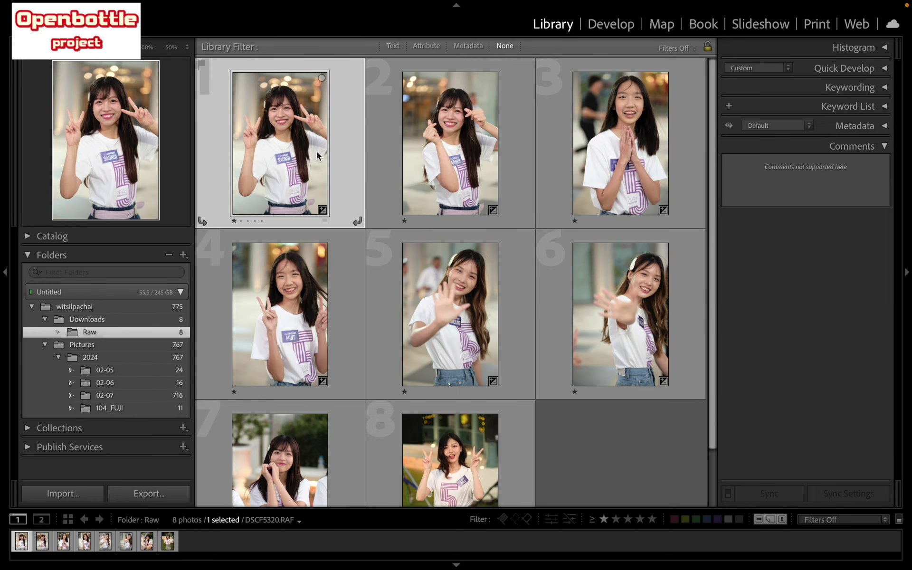
scroll(364, 337, down, 3)
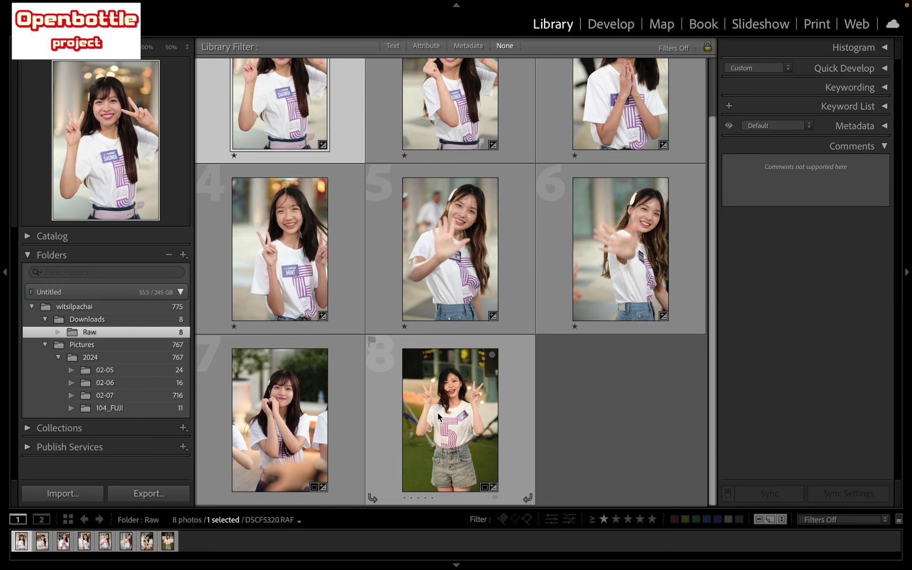
key(ctrl+a)
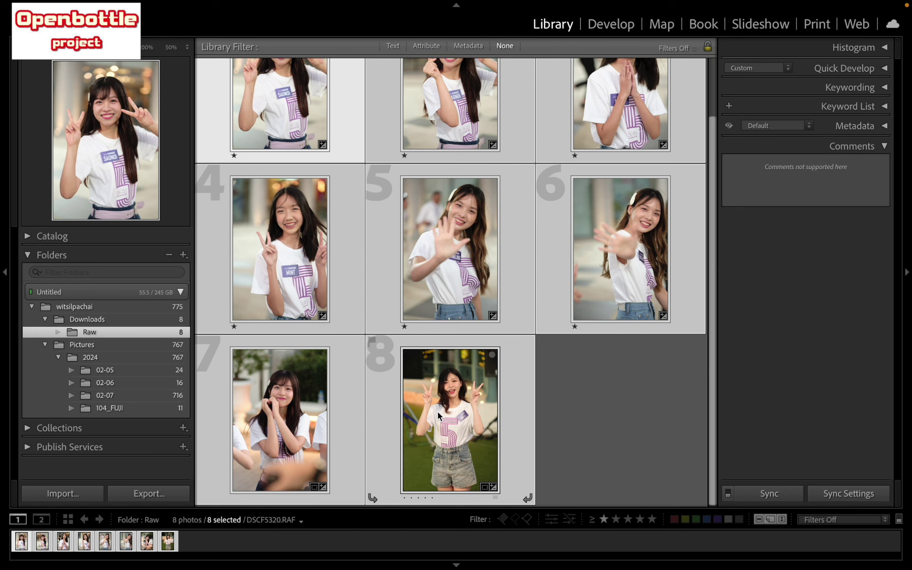
right_click(437, 411)
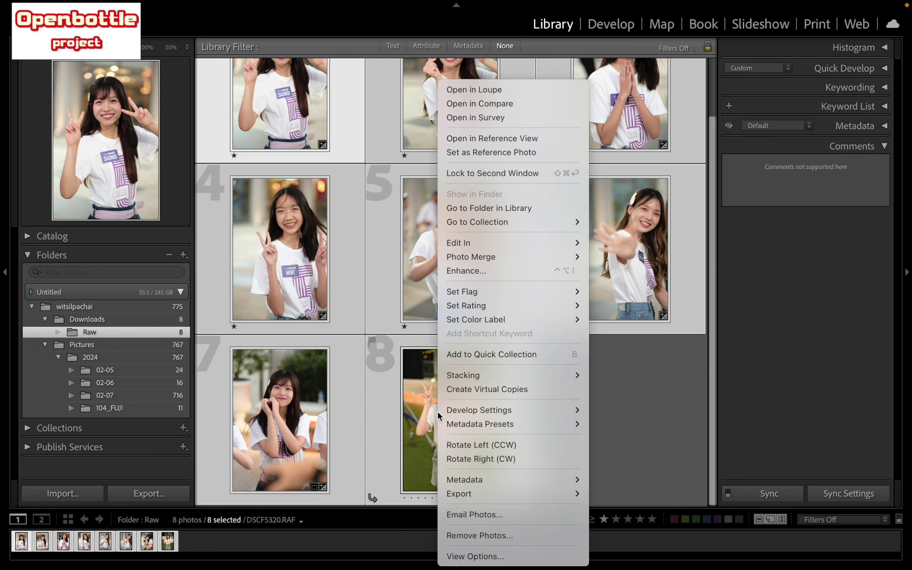
click(517, 271)
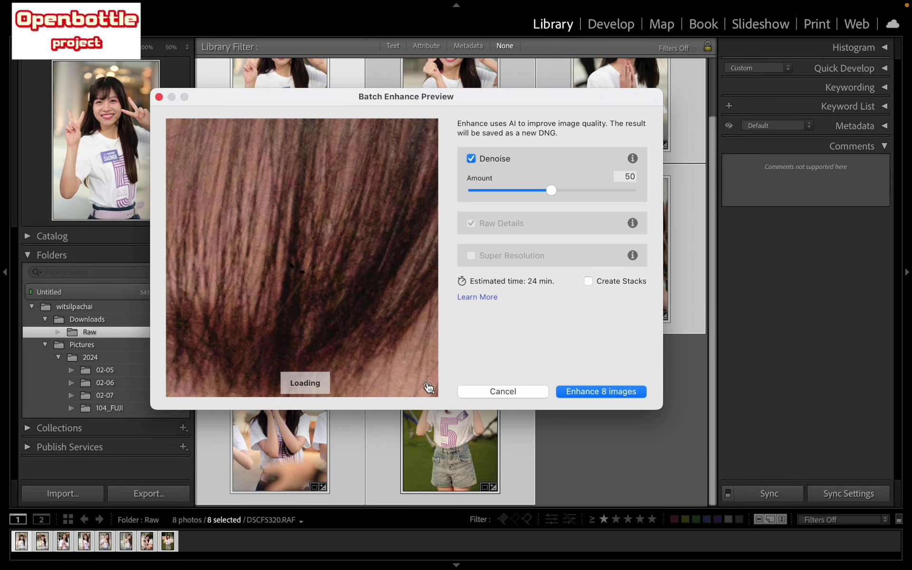
- Compare the eye before and after denoising, then enhance all 8 images at Amount 50
click(427, 387)
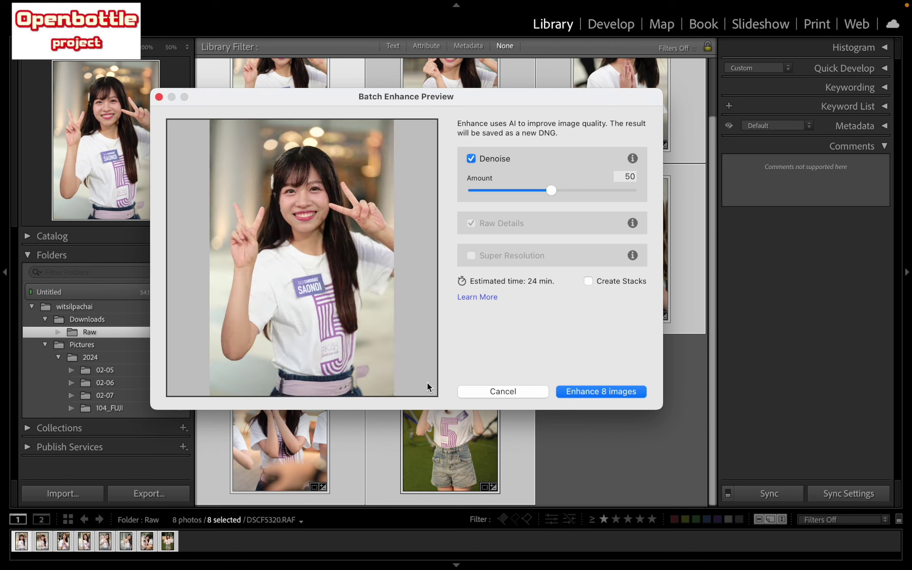
click(288, 192)
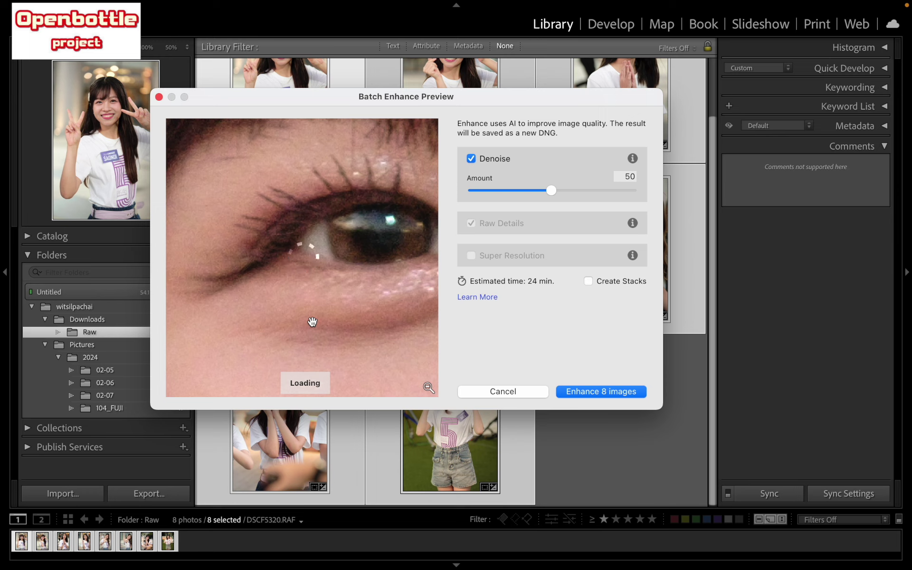
click(327, 299)
drag(327, 299, 326, 298)
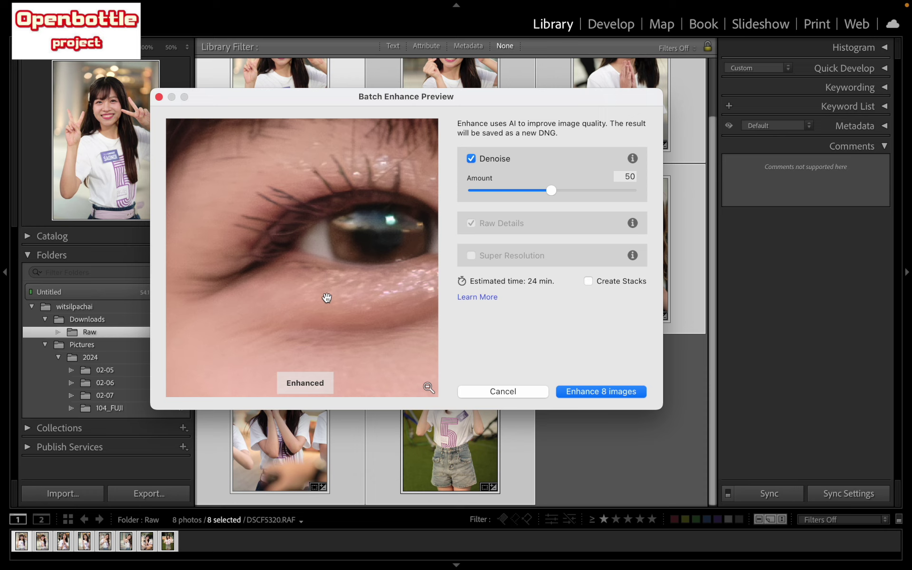
click(614, 391)
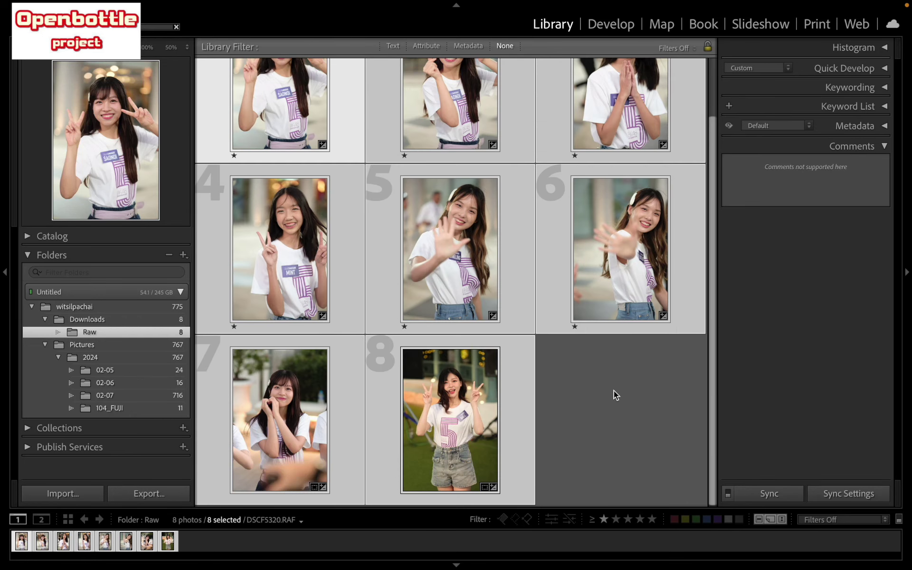
- Check background task progress, then expand DSCF5320's stack to reveal its enhanced DNG copy
click(159, 27)
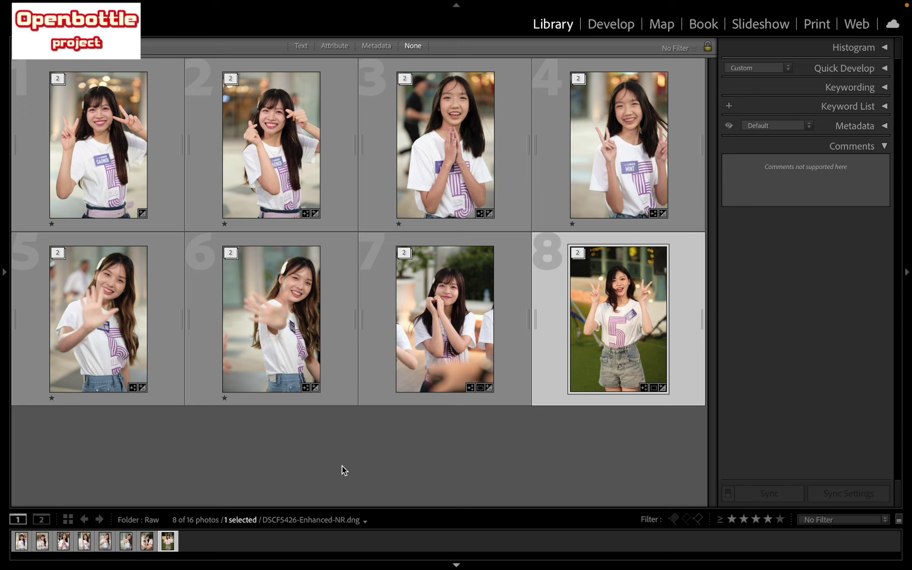
mouse_move(270, 146)
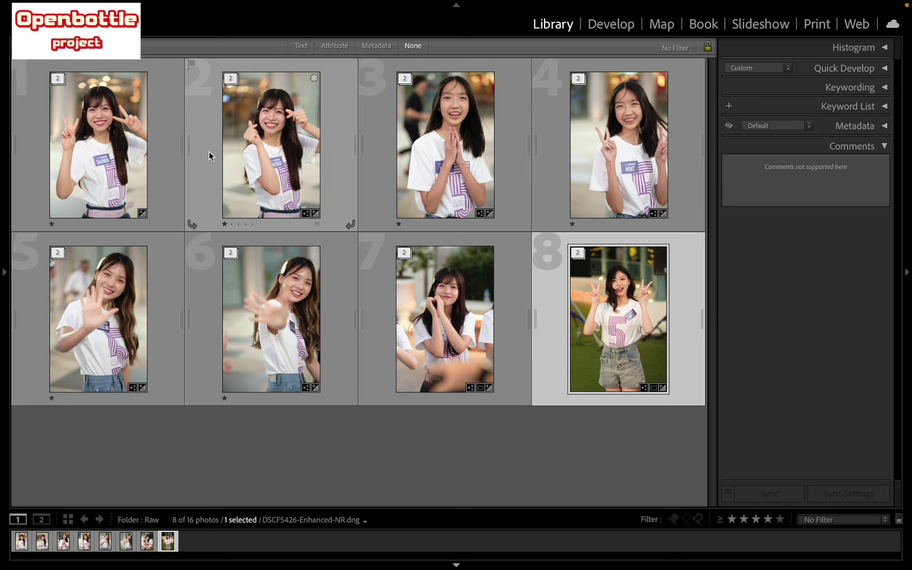
click(106, 149)
mouse_move(98, 144)
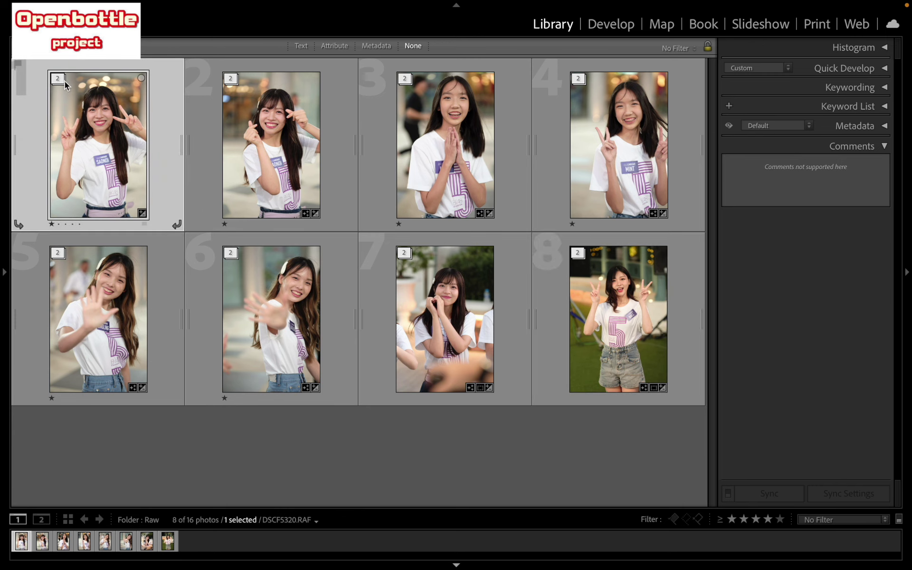
click(59, 80)
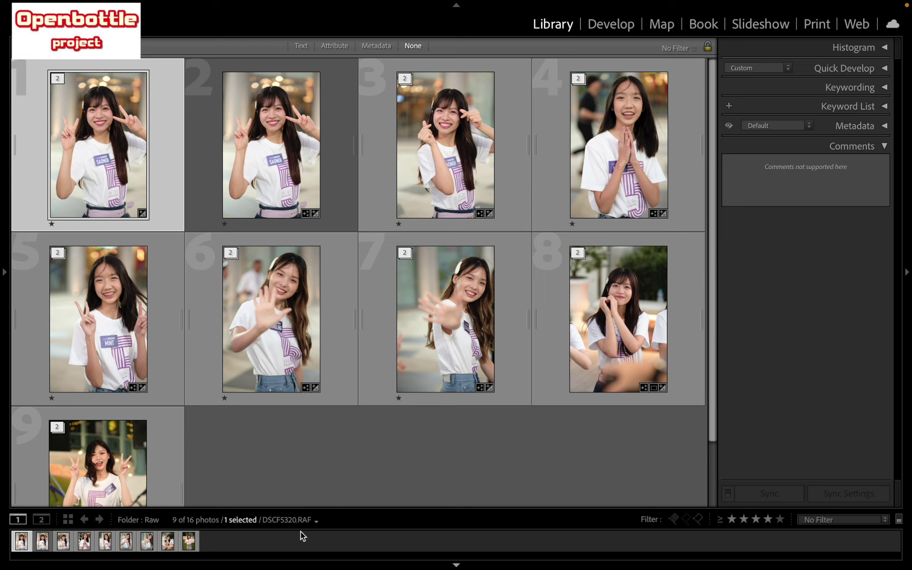
click(283, 180)
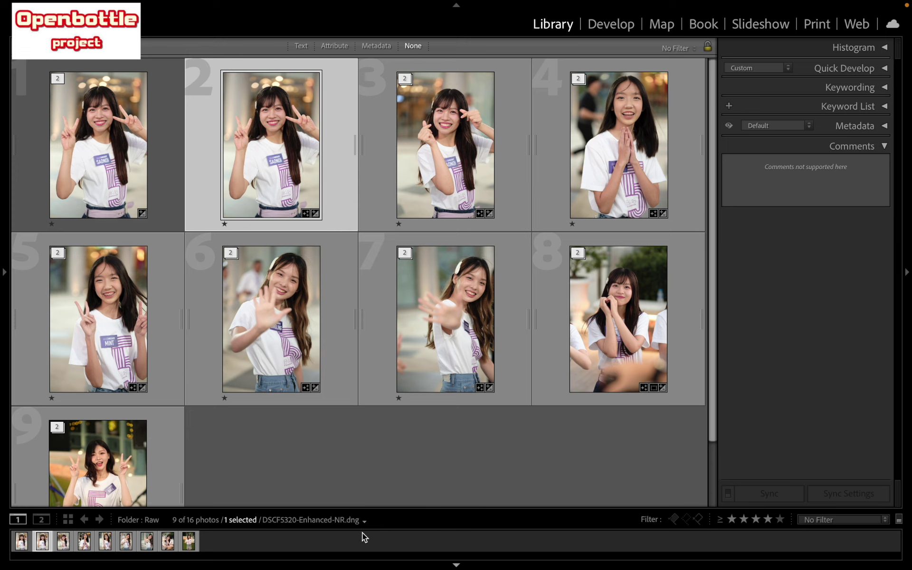
click(122, 167)
ctrl+click(214, 135)
key(c)
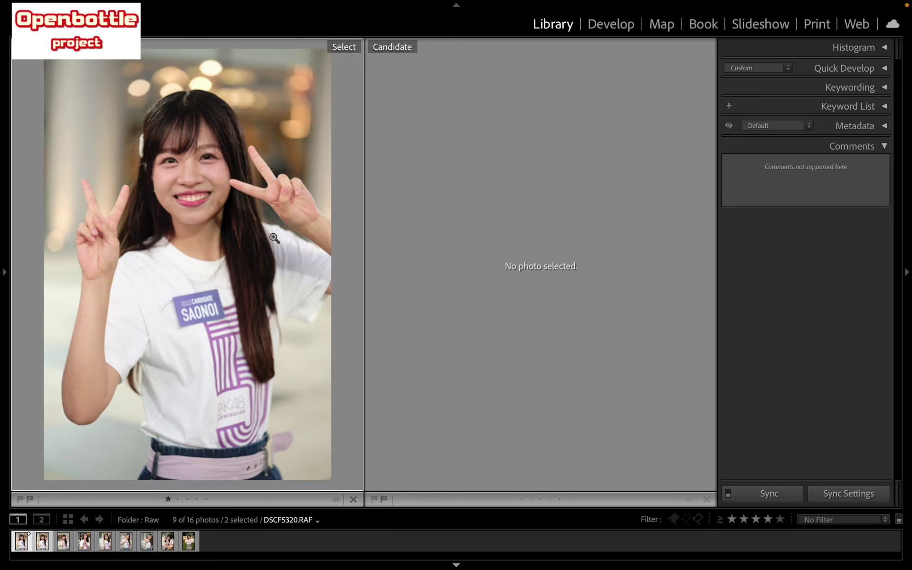
click(397, 175)
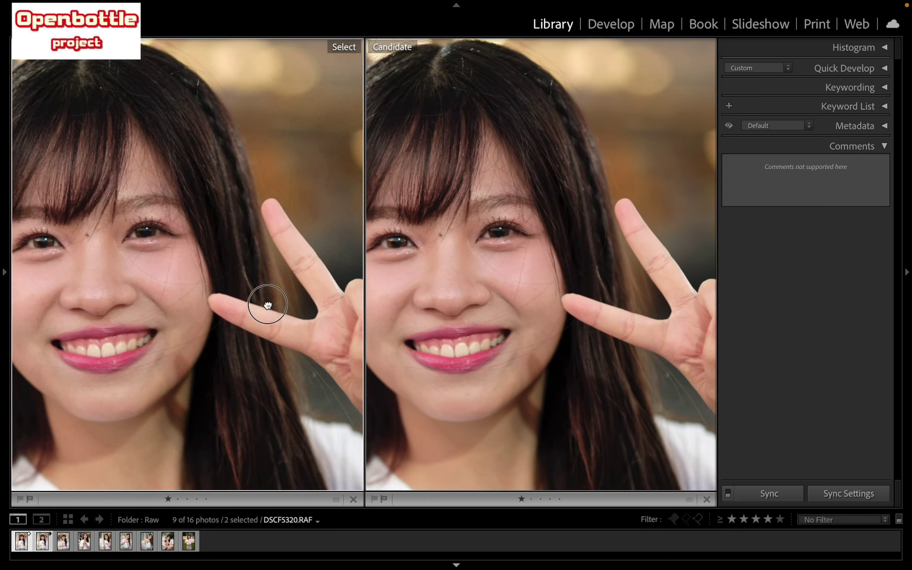
drag(265, 301, 234, 333)
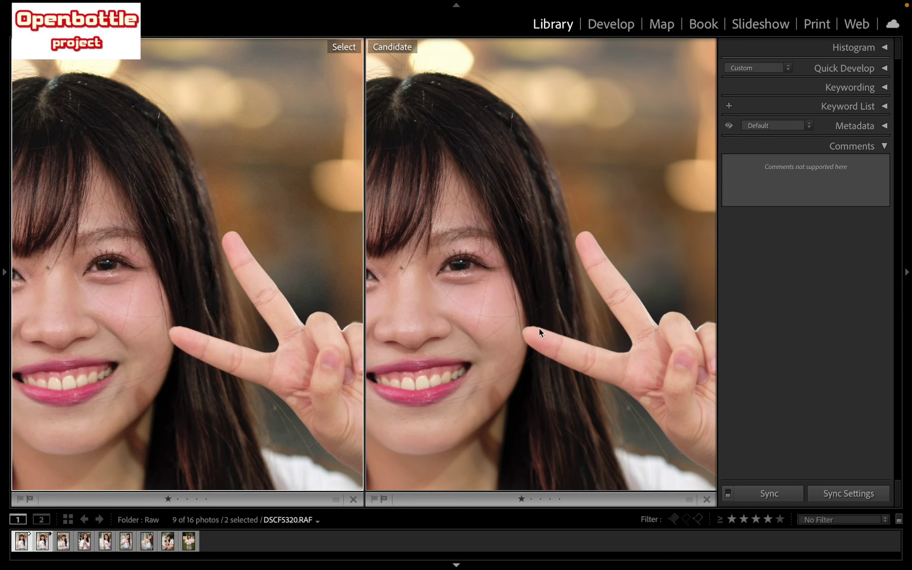
drag(540, 331, 534, 322)
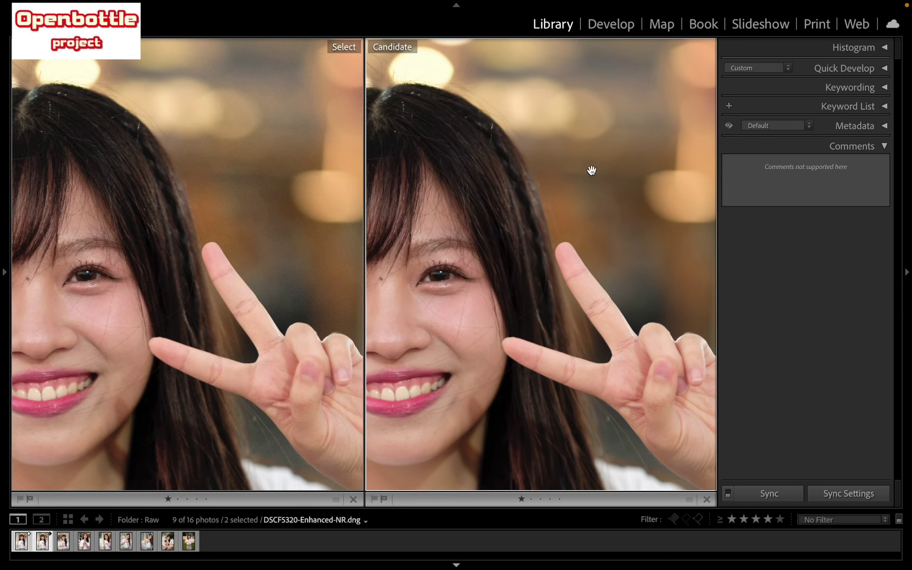
drag(466, 285, 528, 285)
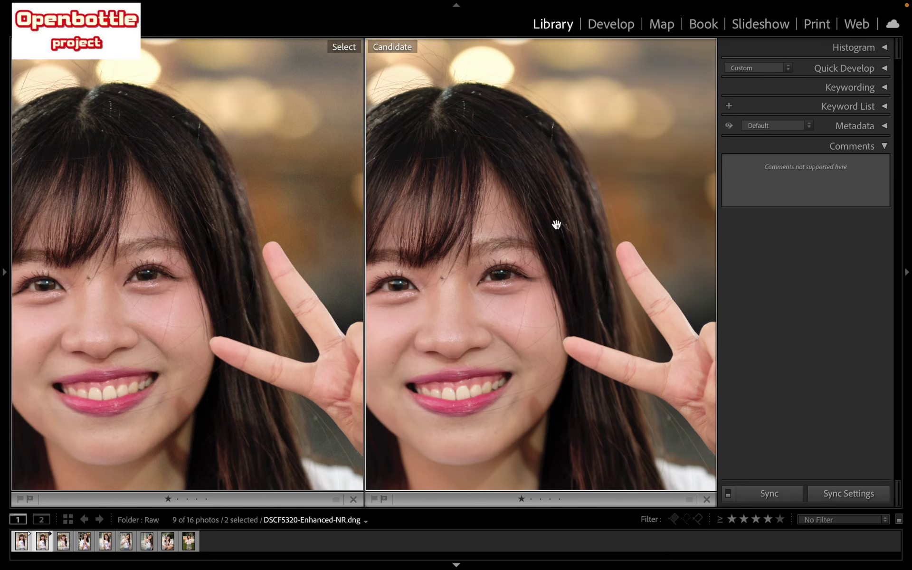
drag(555, 290, 538, 305)
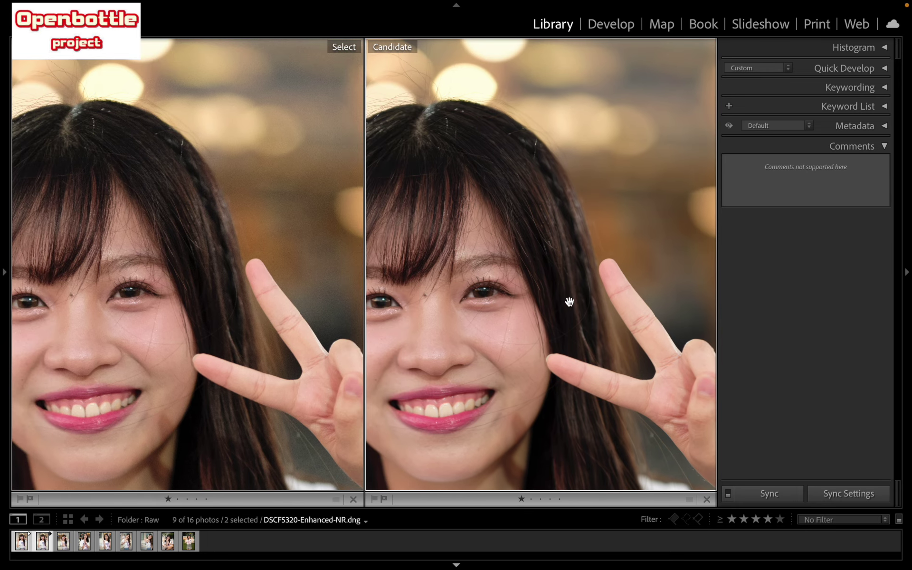
key(e)
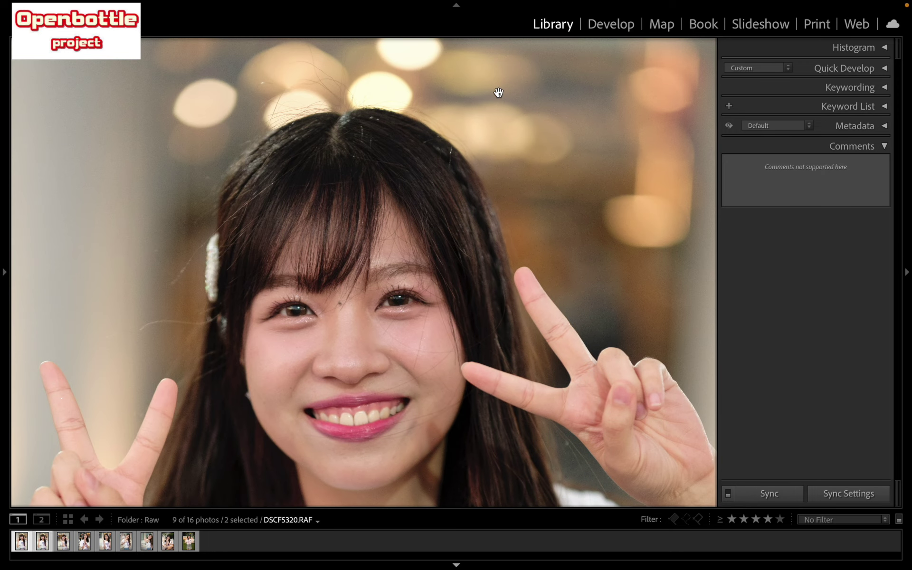
click(497, 92)
key(g)
- Toggle the praying-hands stack and collapse the stacks of photos one and three
click(261, 425)
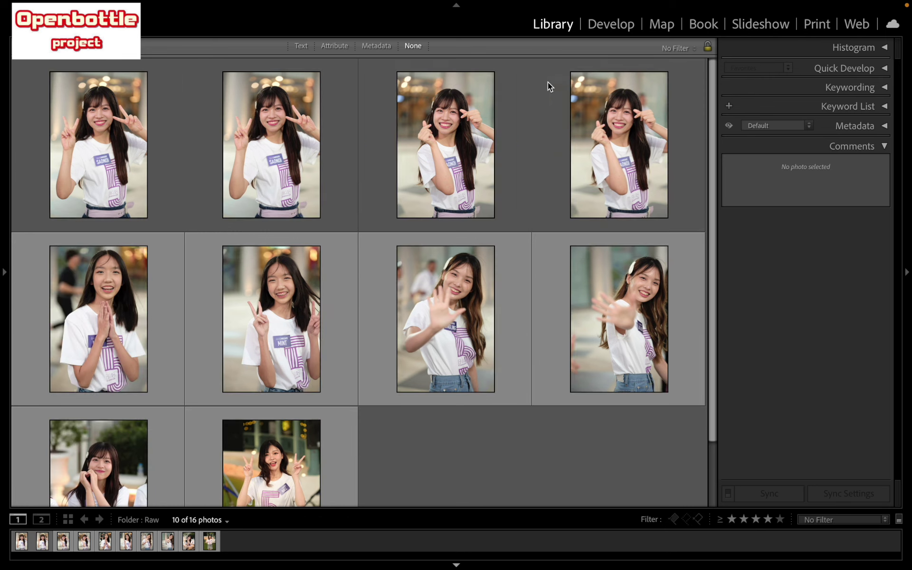
click(58, 252)
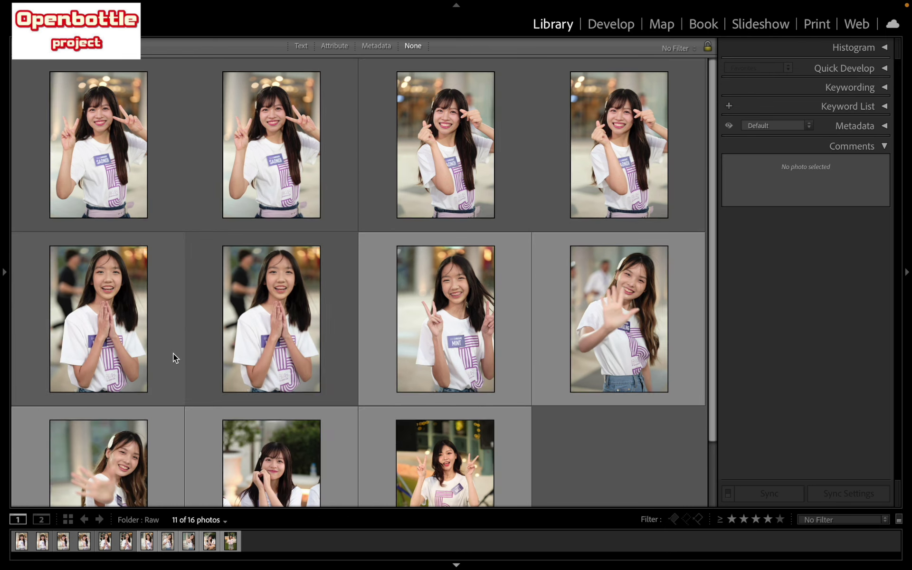
scroll(173, 352, down, 2)
scroll(173, 353, up, 2)
click(61, 252)
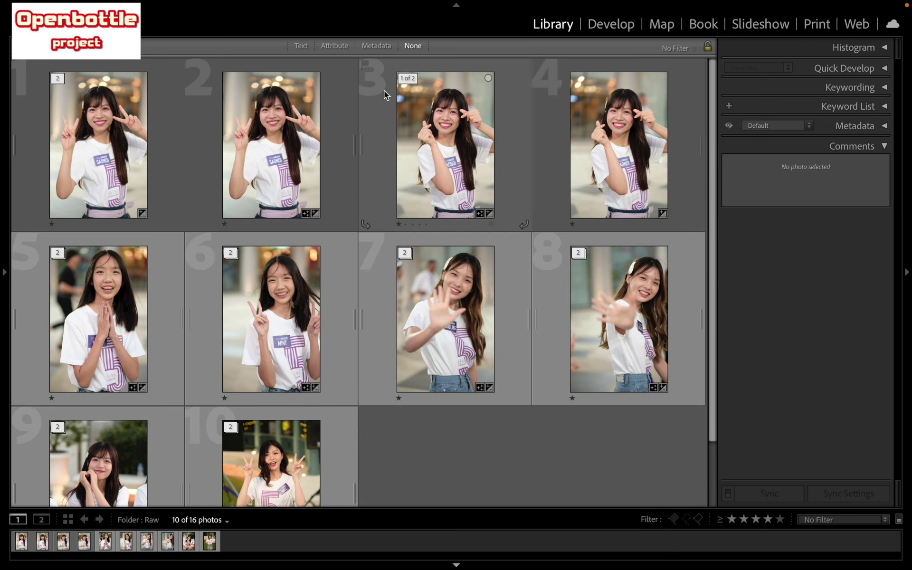
click(403, 80)
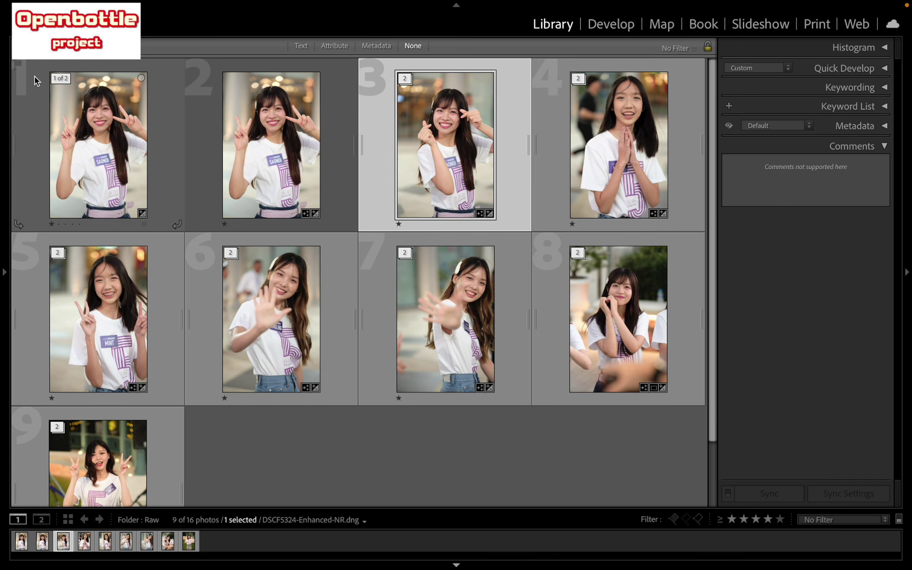
click(60, 79)
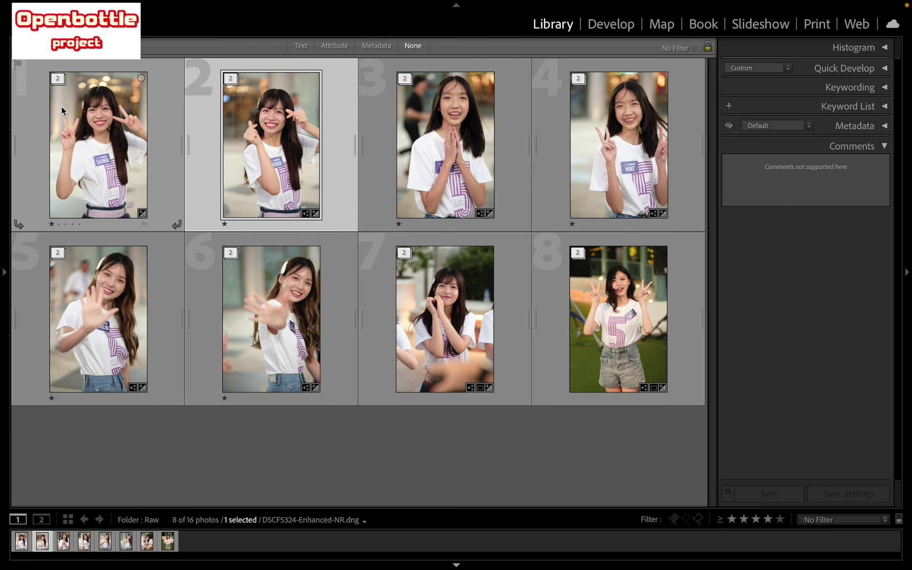
- Select all eight stacks and unstack them into sixteen individual photos
click(107, 140)
key(super+a)
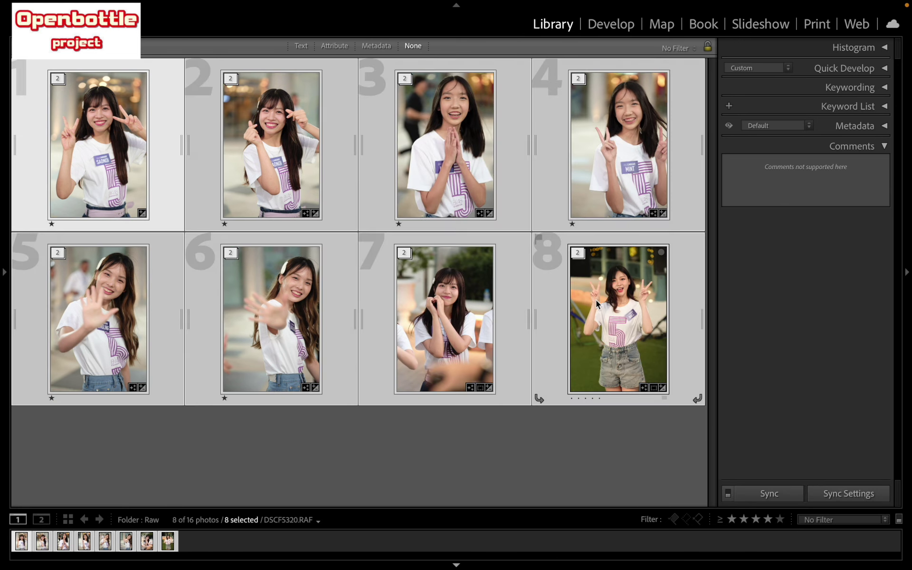
right_click(598, 302)
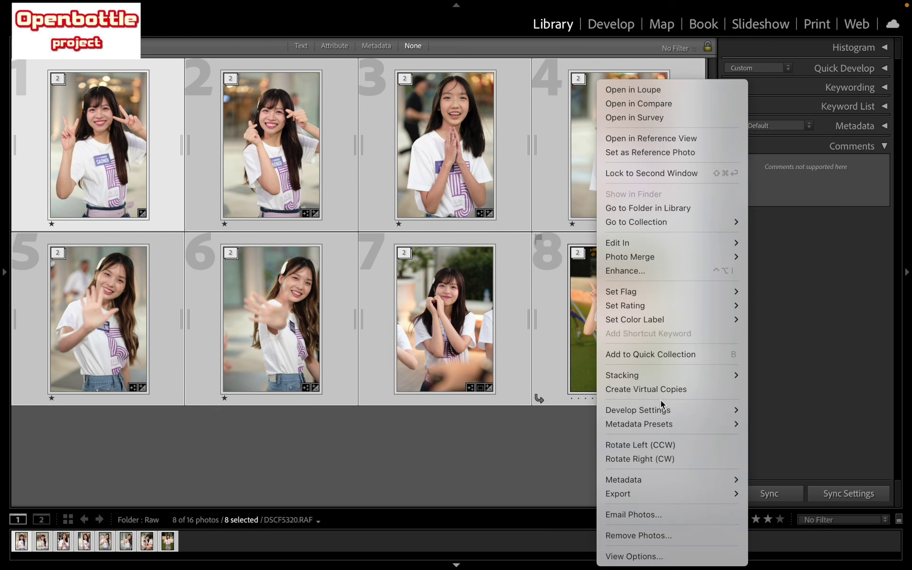
mouse_move(670, 375)
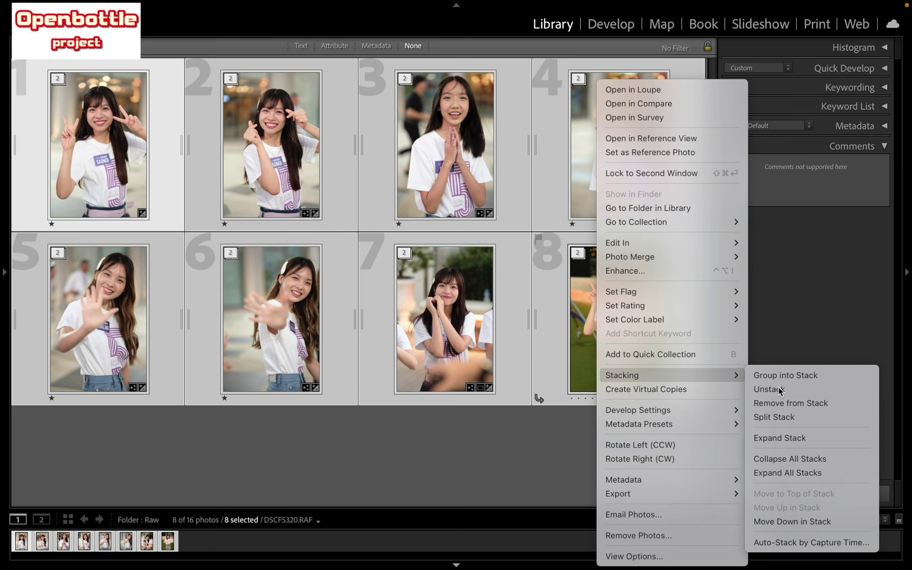
click(769, 389)
- Select photos 1, 3, 5 and 7, then show the Folders panel and the Raw folder
click(92, 174)
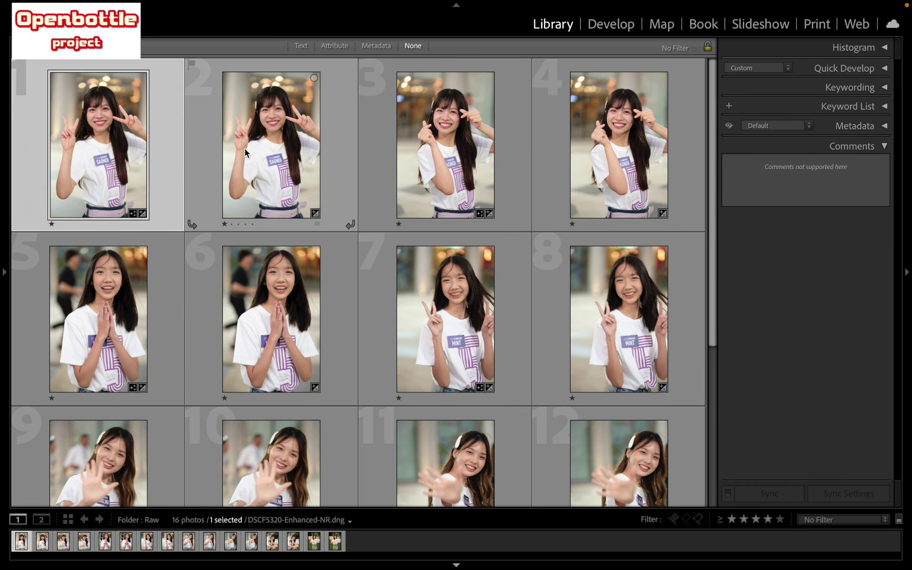
key(Right)
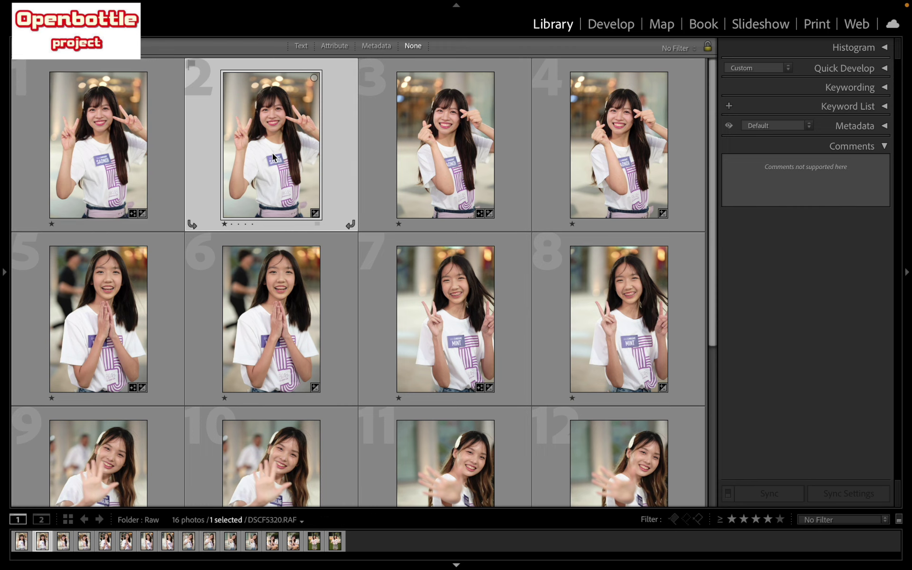
key(Left)
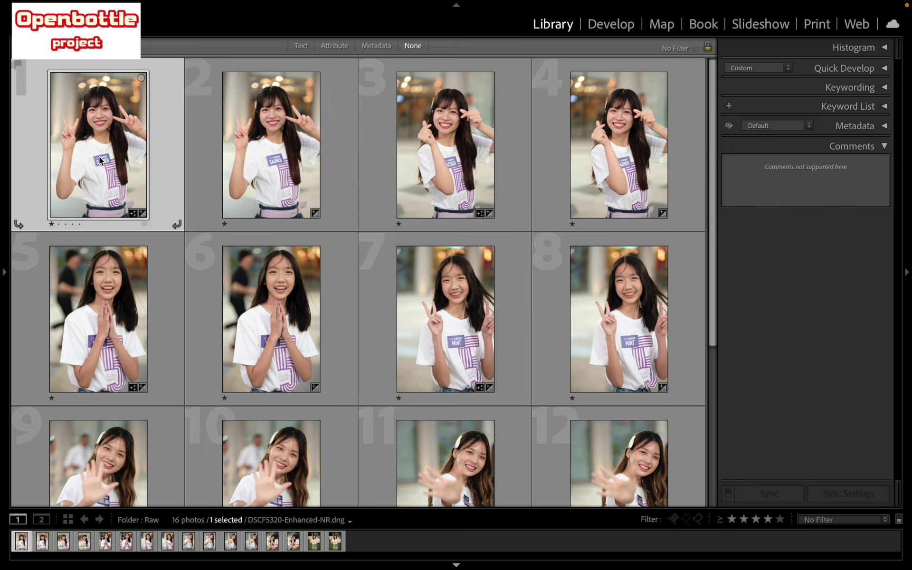
ctrl+click(443, 160)
ctrl+click(123, 350)
ctrl+click(377, 346)
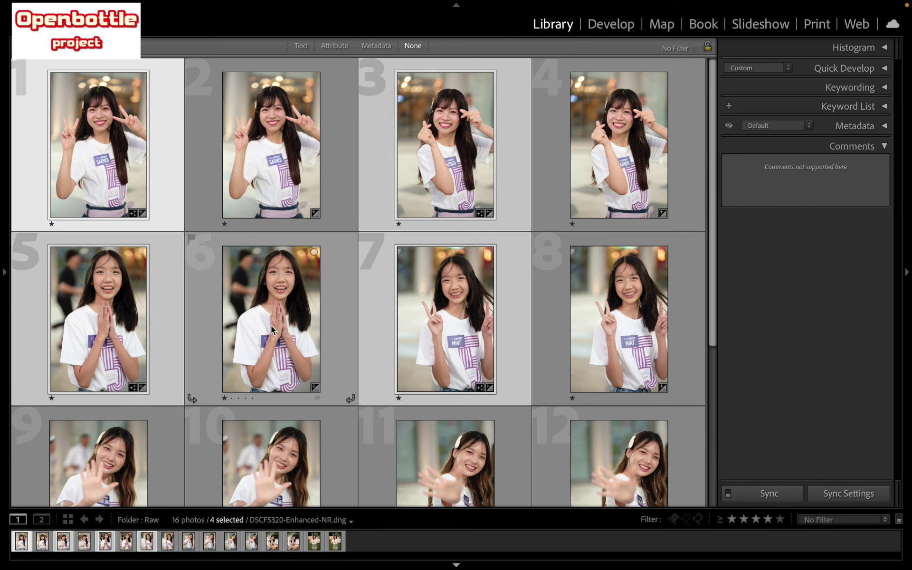
click(3, 274)
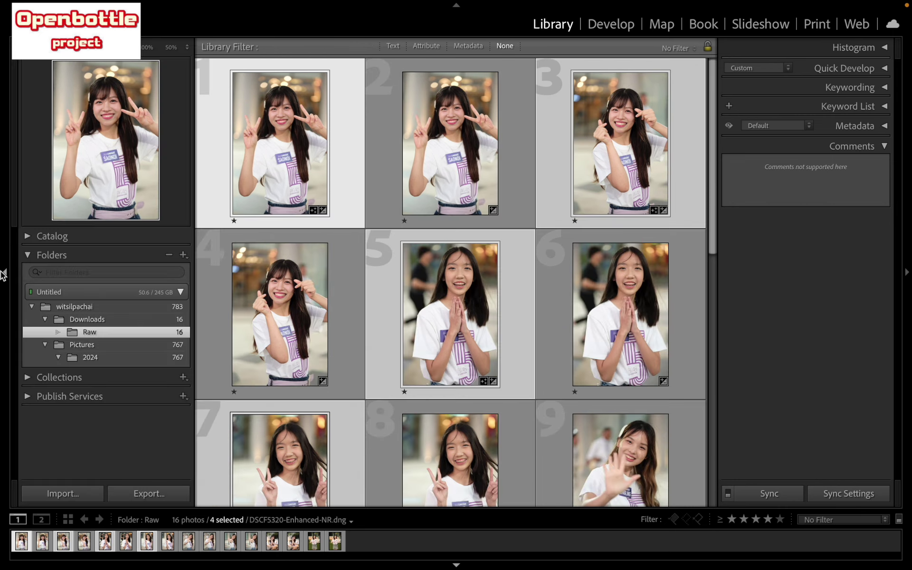
click(143, 346)
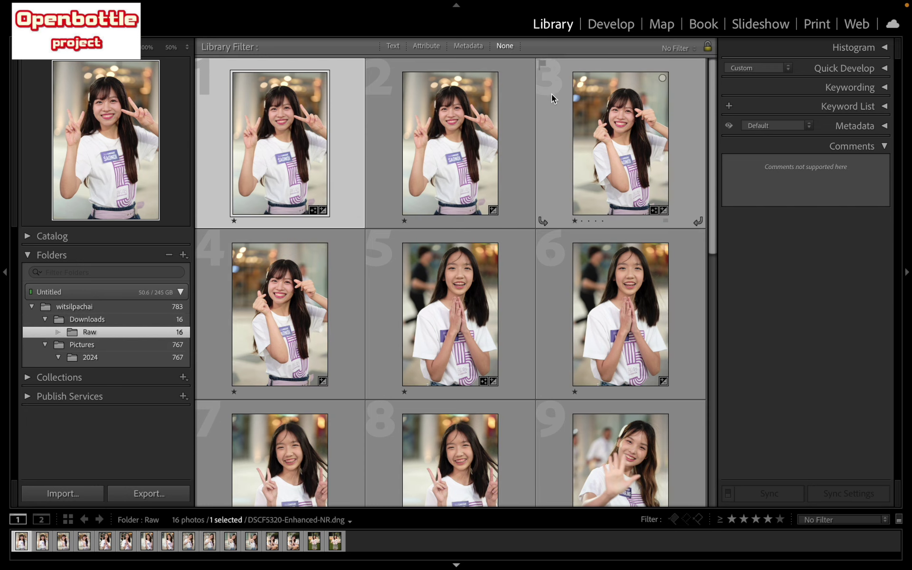
- Filter the Raw folder grid by the text 'dng' to show only the 8 DNG photos
click(386, 46)
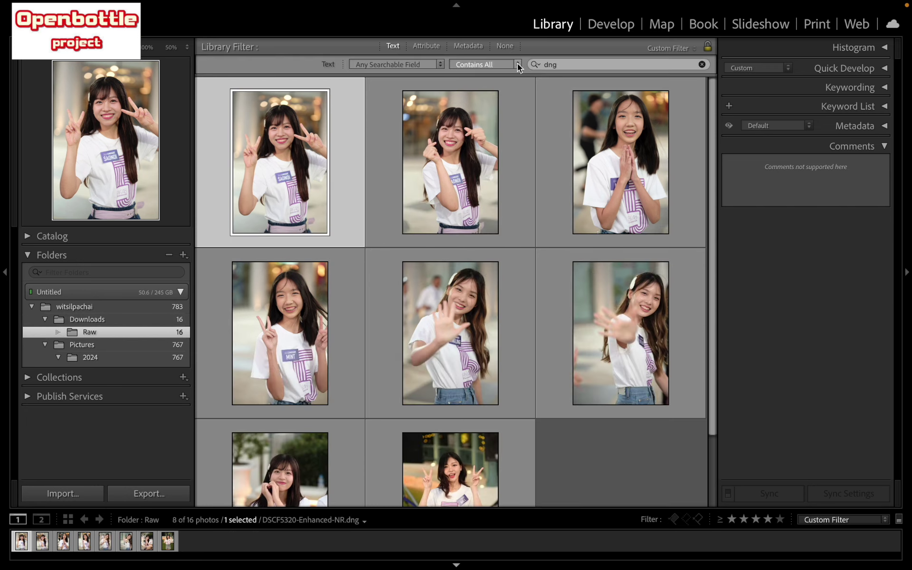
click(577, 65)
key(BackSpace)
key(BackSpace)
key(BackSpace)
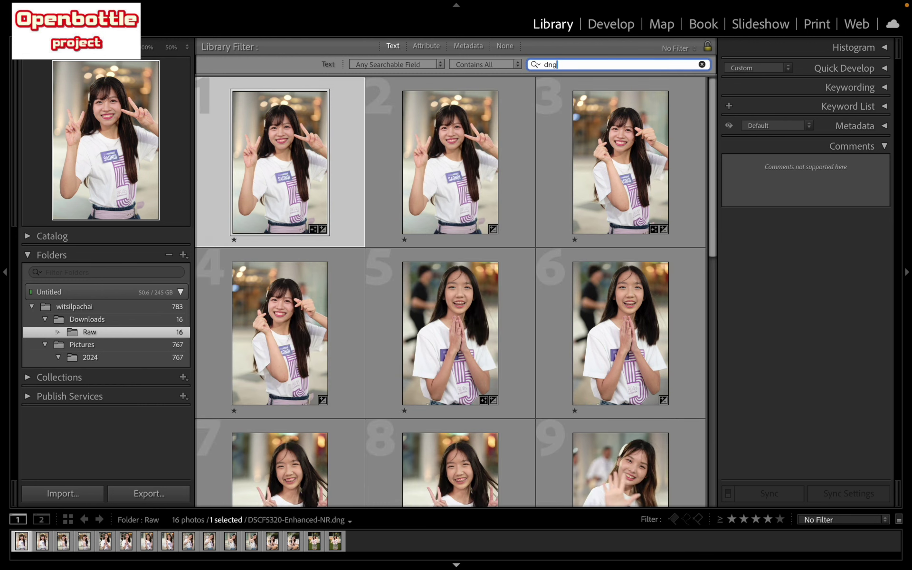
key(Return)
scroll(591, 200, down, 3)
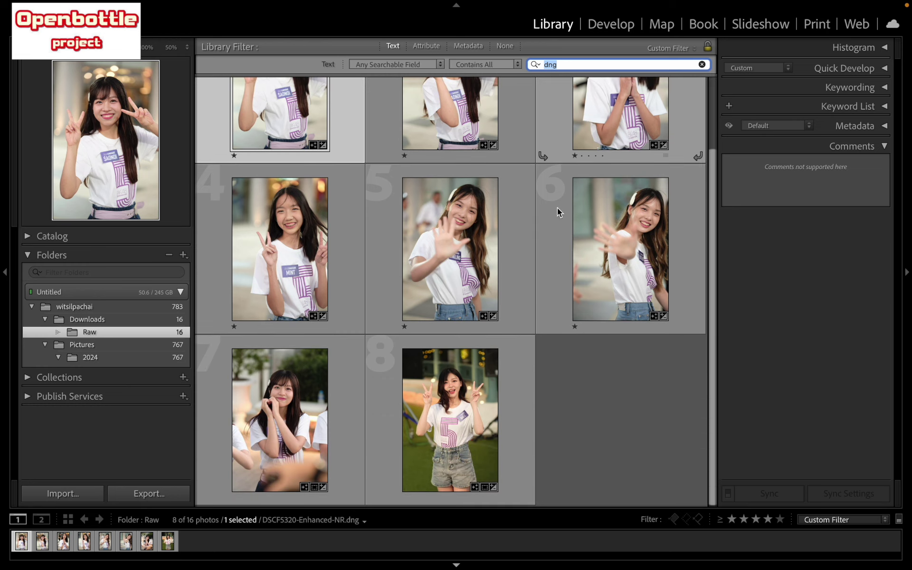
- Hide the left panel, select DSCF5320-Enhanced-NR.dng and open it in Develop
click(6, 280)
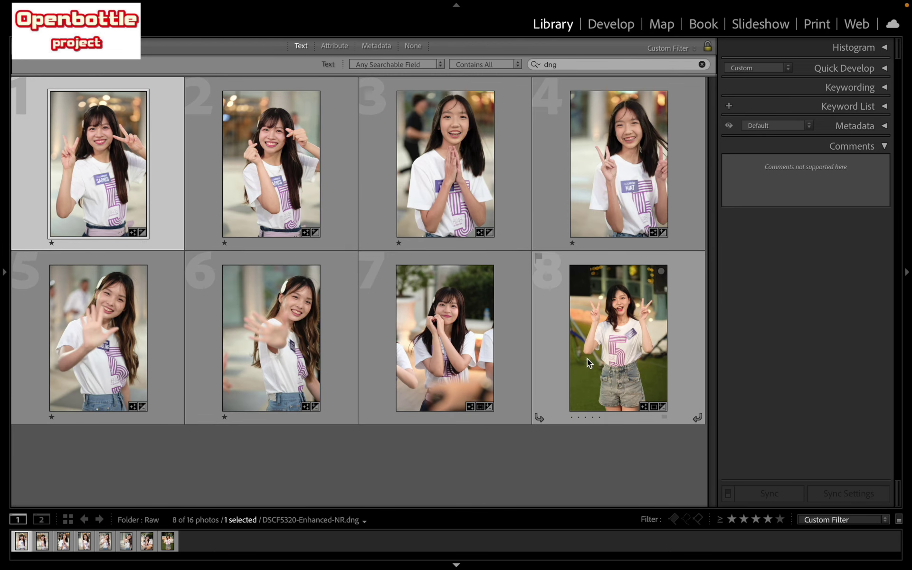
key(ctrl+a)
click(258, 446)
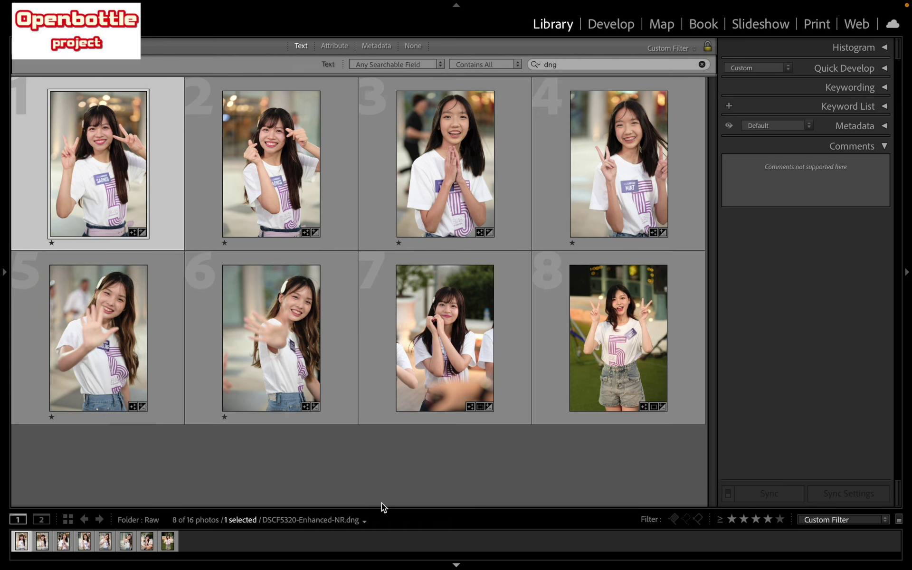
key(Right)
key(Right)
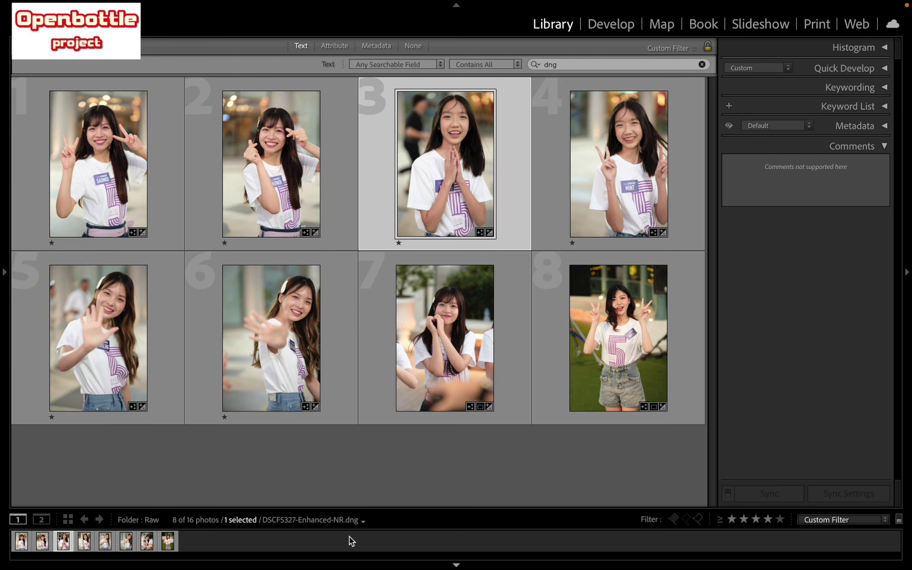
key(Right)
key(Right)
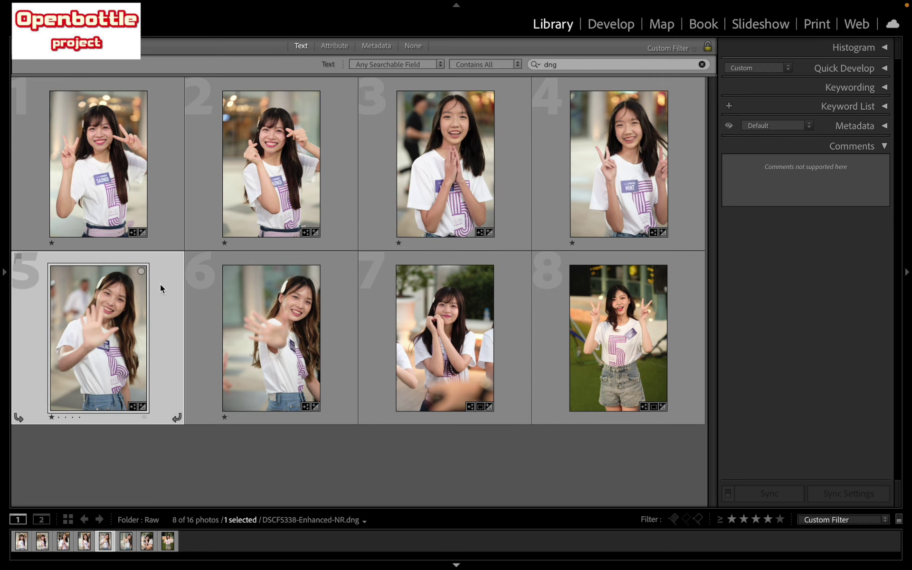
click(103, 165)
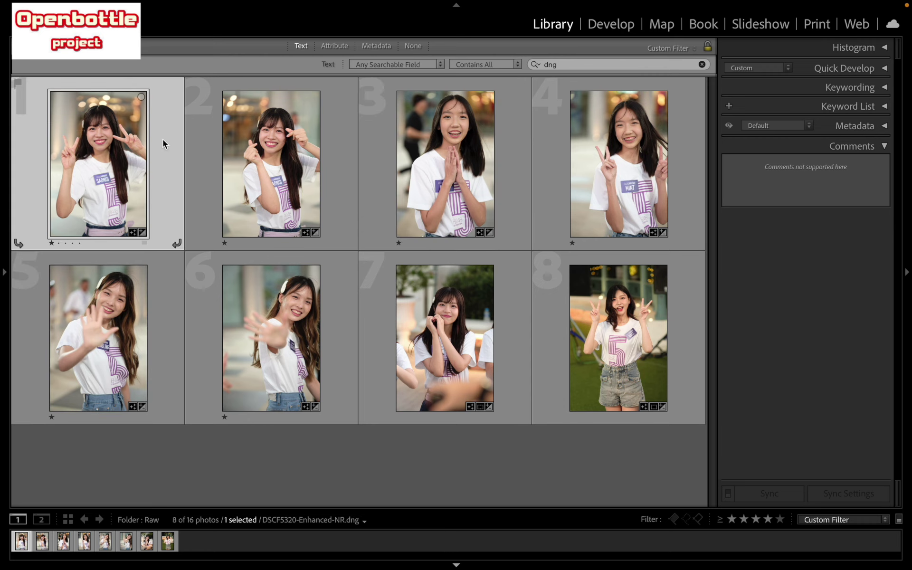
click(611, 24)
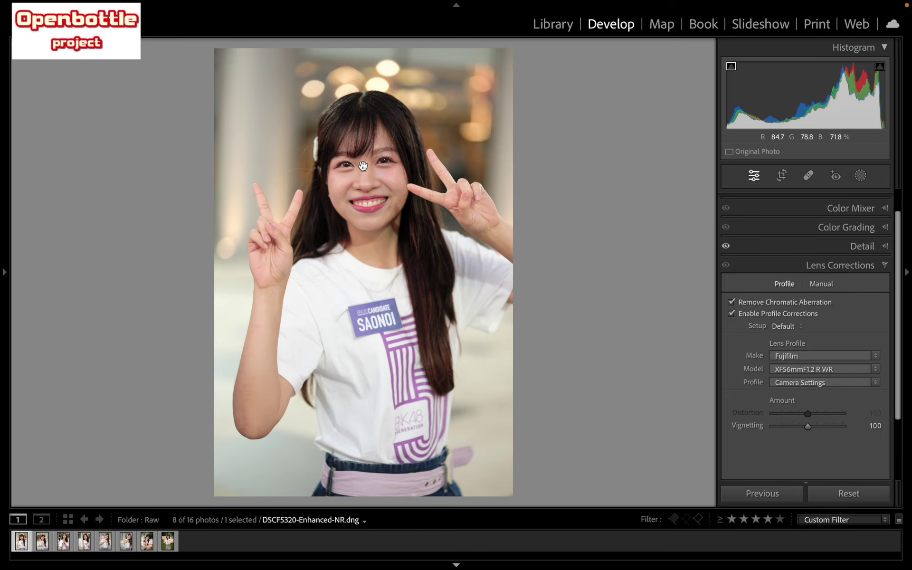
- Zoom 1:1 on the face and toggle Enable Profile Corrections off and back on to compare
click(398, 205)
drag(474, 256, 457, 260)
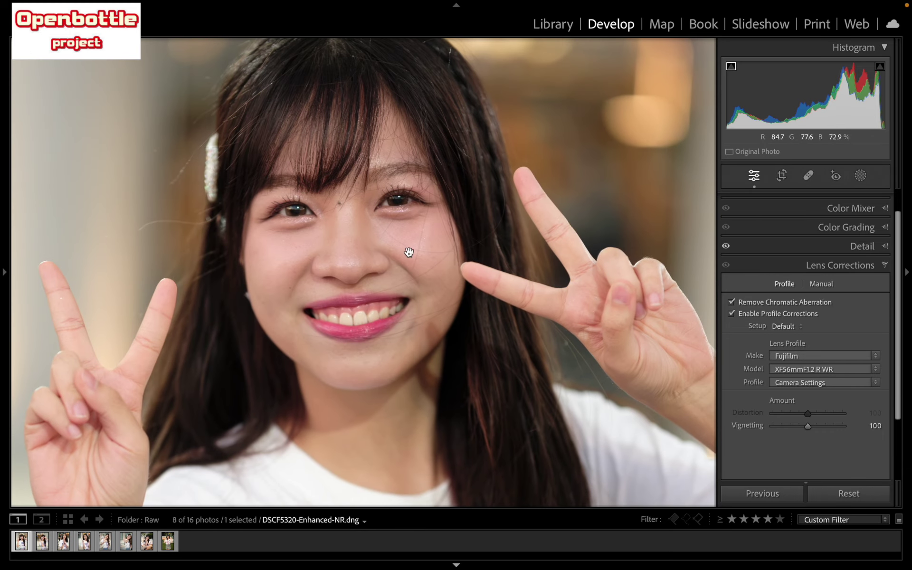
click(885, 266)
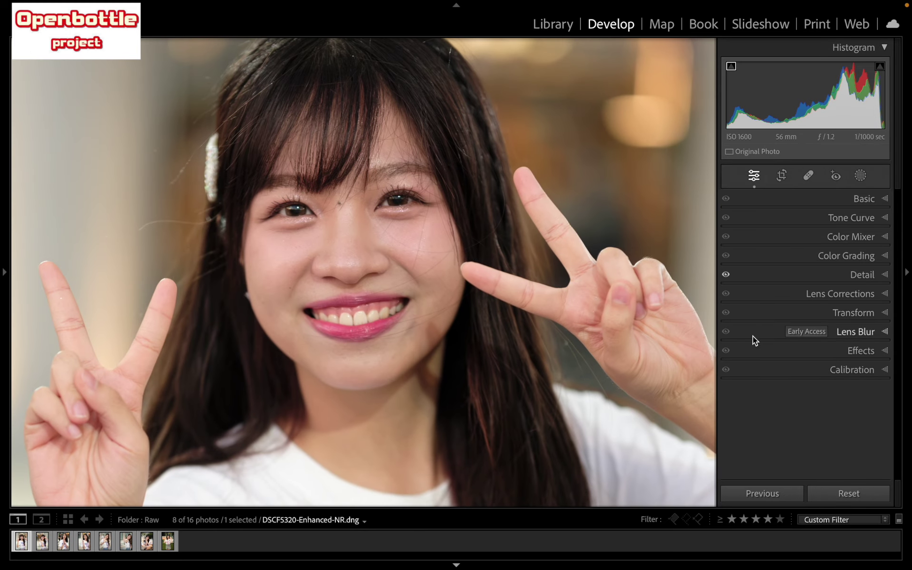
click(883, 294)
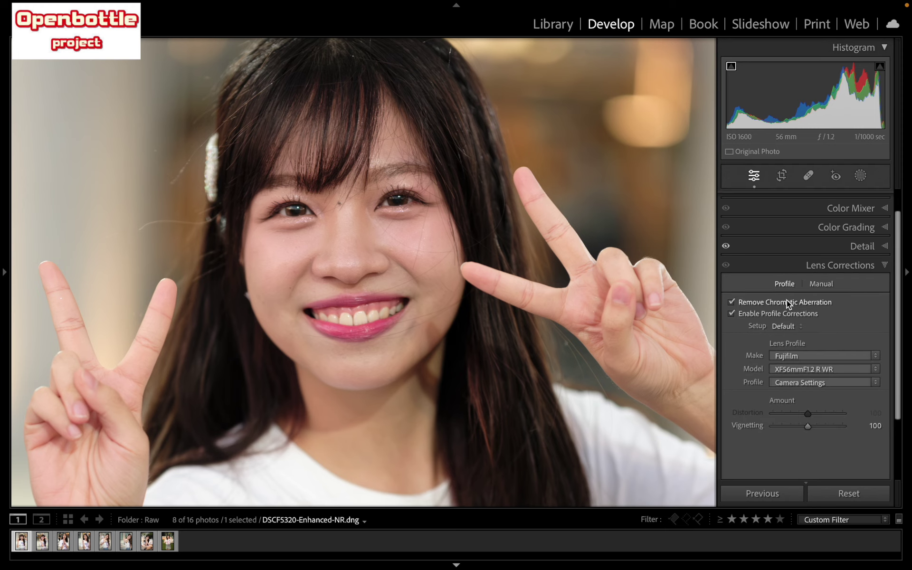
click(747, 316)
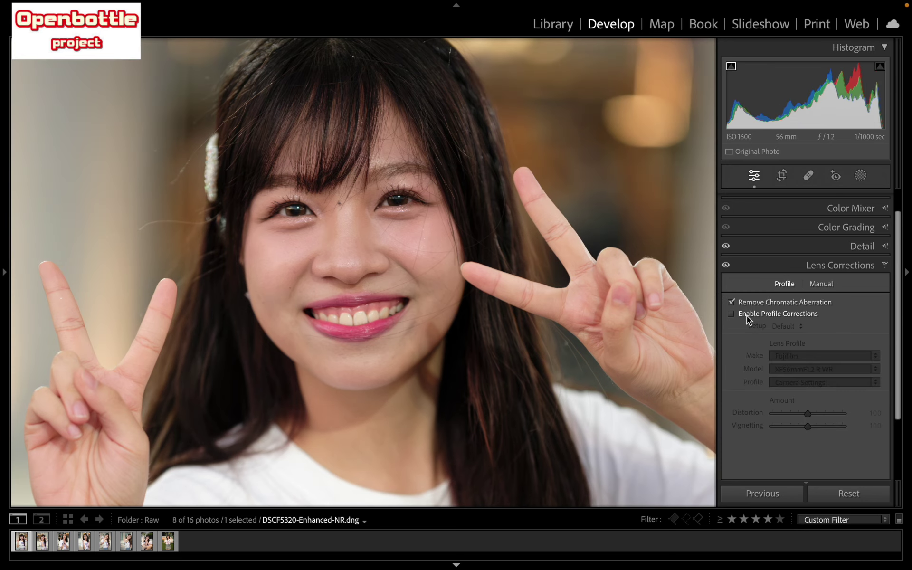
click(747, 316)
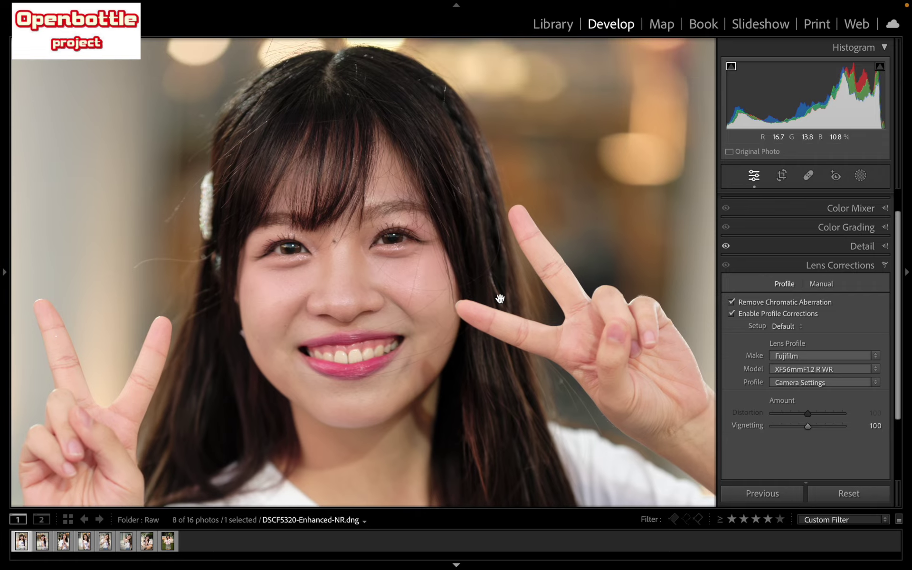
click(383, 292)
- Expand the Basic panel and set the white balance Temp to 4,800
click(877, 210)
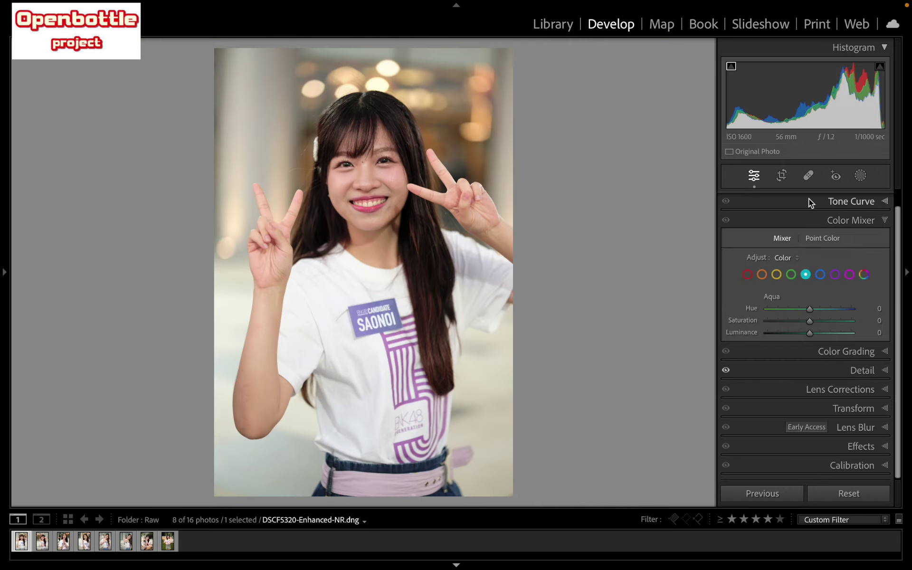
click(886, 207)
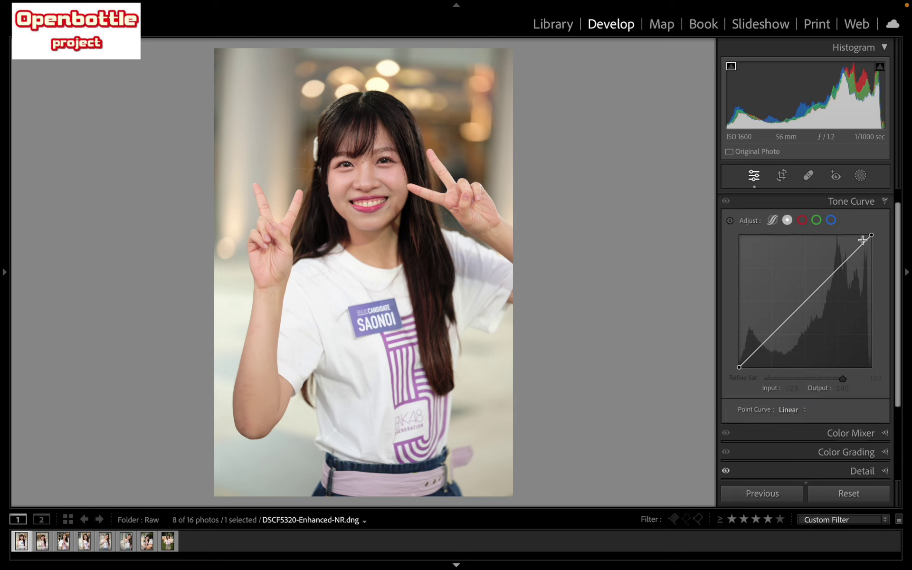
click(871, 215)
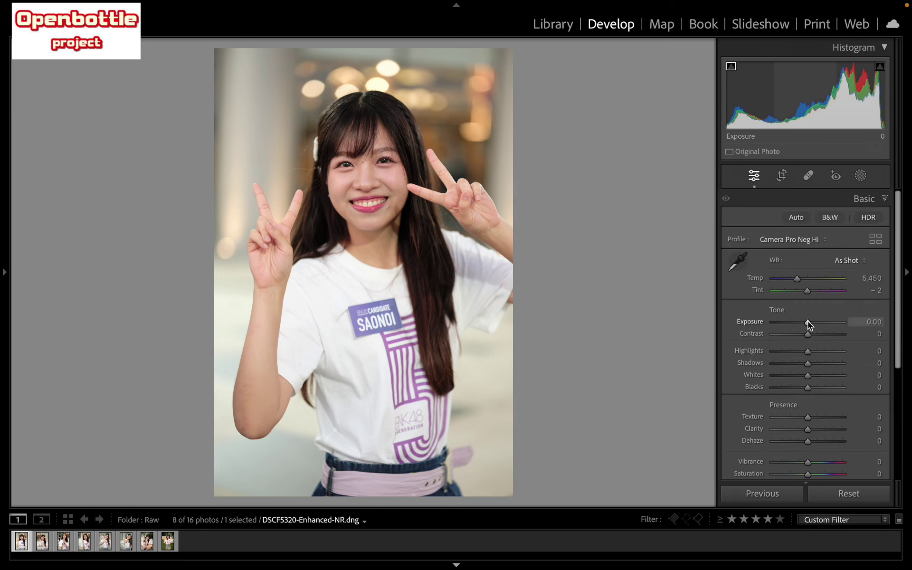
click(871, 278)
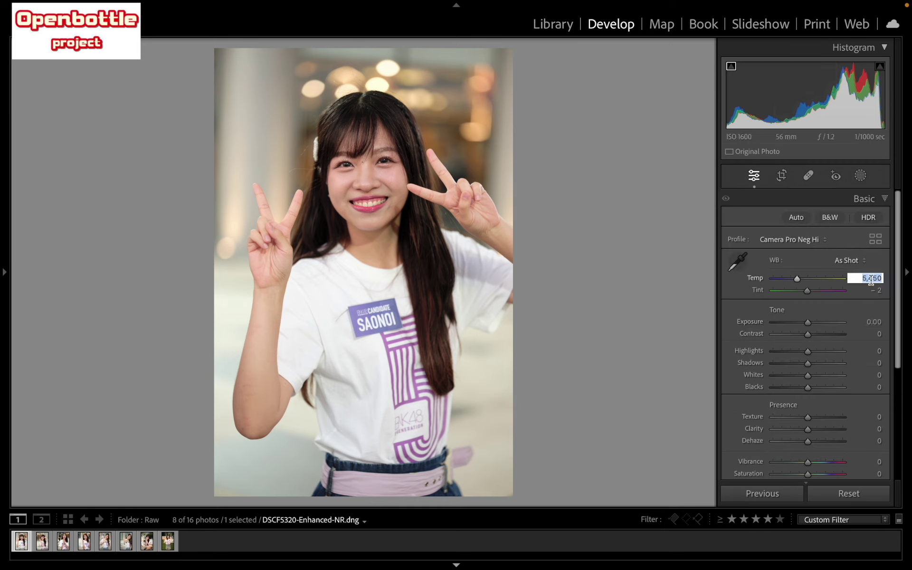
text(5150)
key(Return)
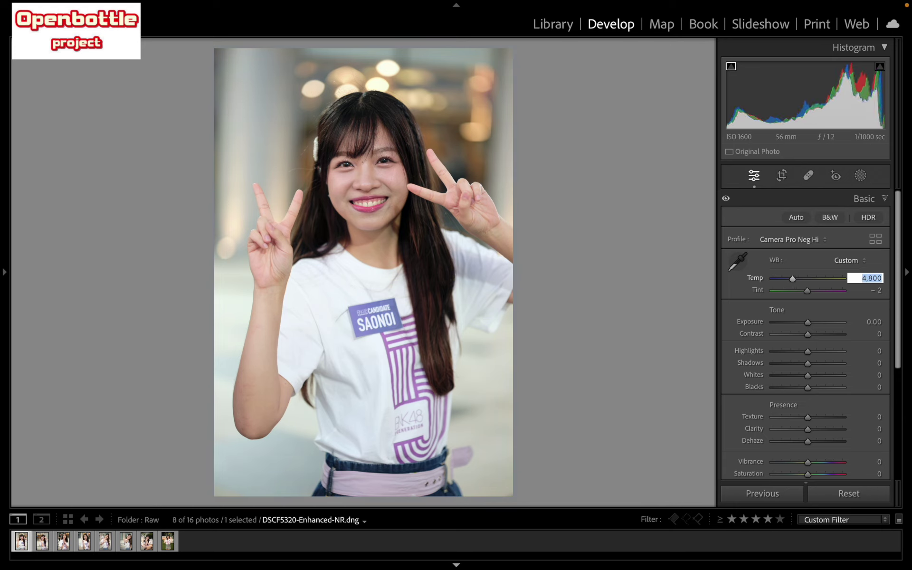
key(Return)
- Set Highlights -47, Shadows +38, Whites +24, Blacks -14, lower Texture, Clarity +11, Vibrance +10
mouse_move(807, 351)
mouse_down()
mouse_move(791, 351)
mouse_move(817, 363)
mouse_move(799, 388)
mouse_move(816, 378)
mouse_up()
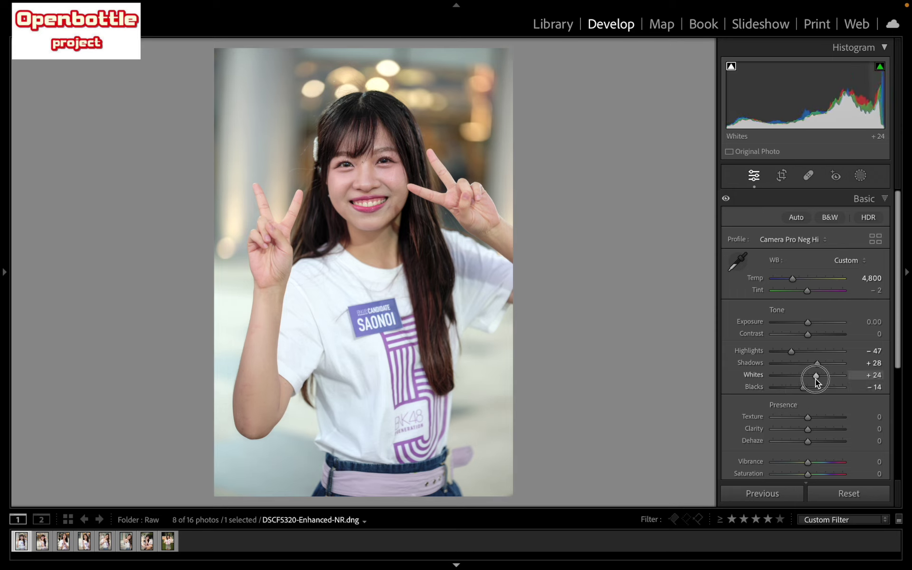
click(803, 416)
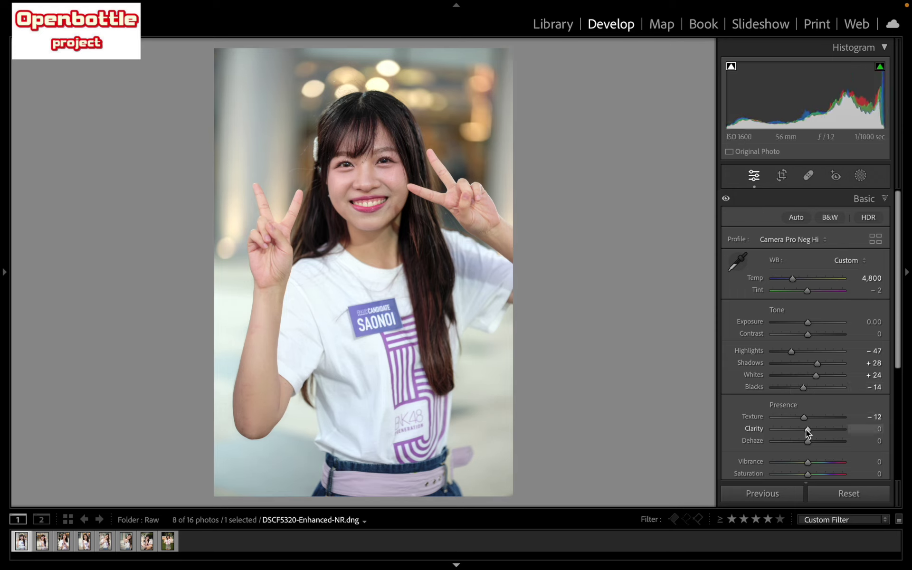
drag(807, 429, 811, 424)
scroll(800, 418, down, 2)
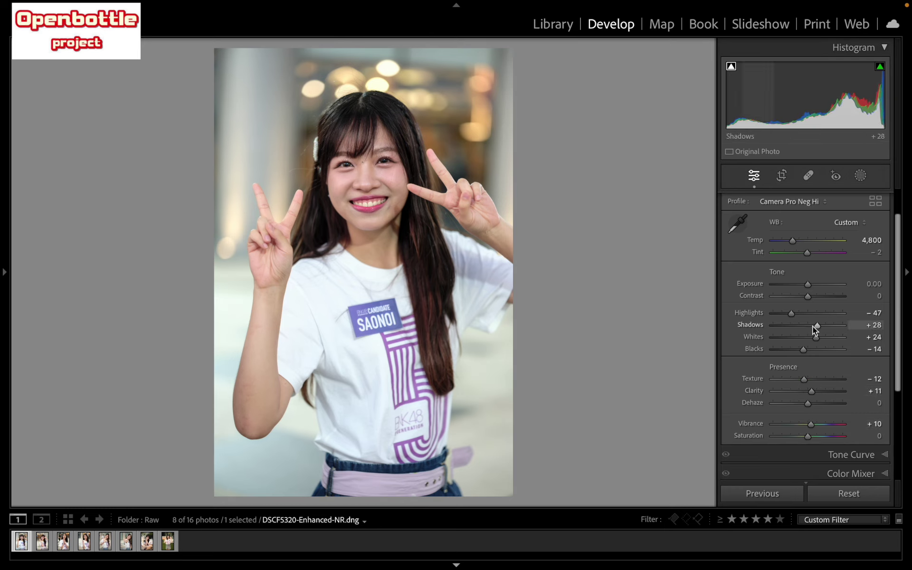
drag(813, 326, 817, 327)
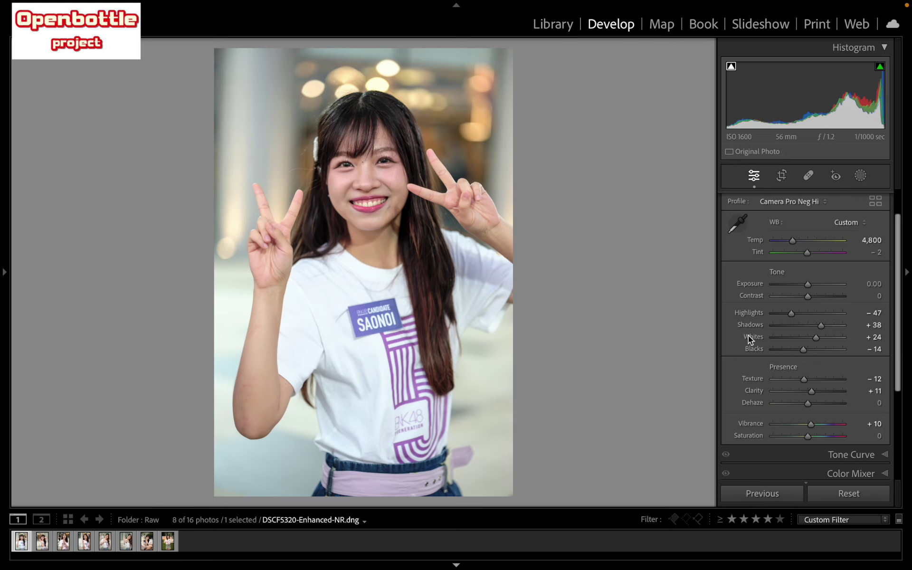
- Open Masking and add a Select Background mask, Mask 1, covering the blurred background
scroll(748, 335, up, 2)
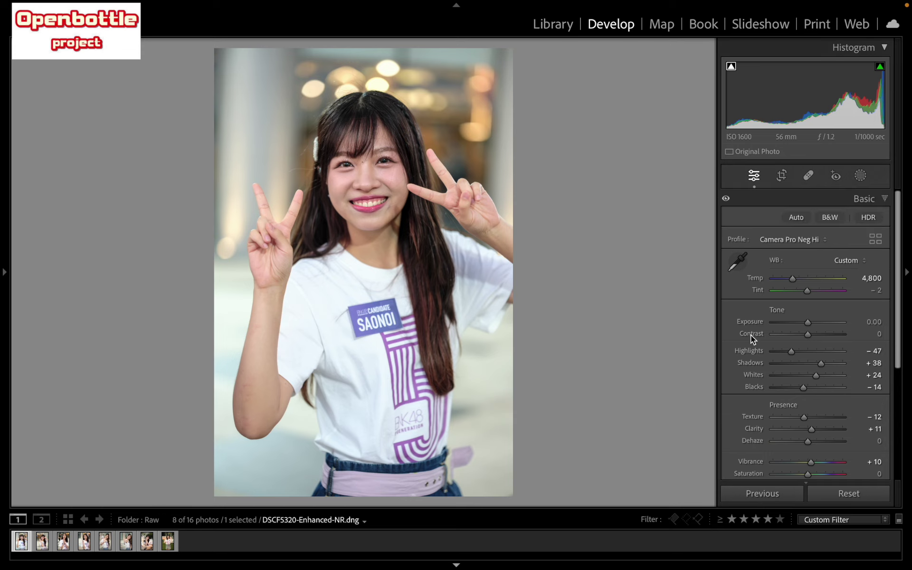
click(861, 176)
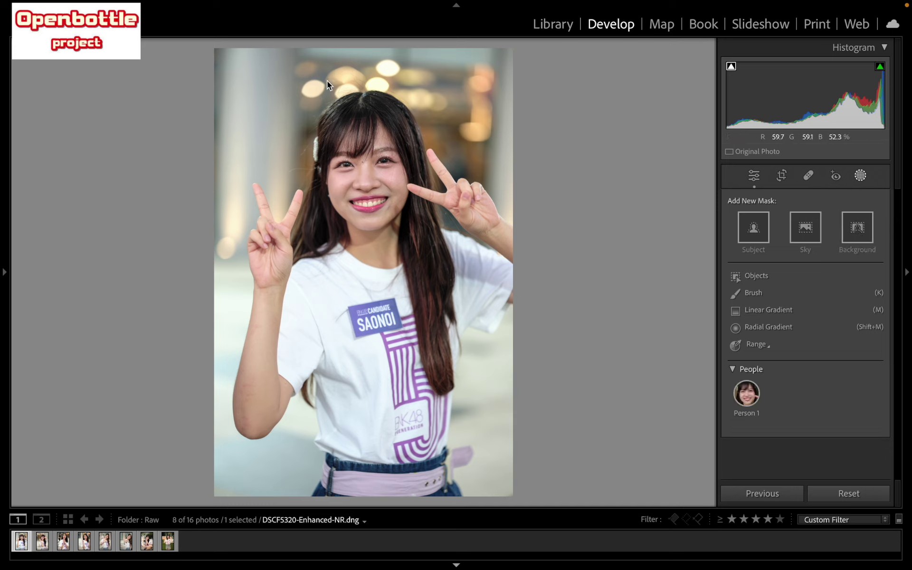
click(852, 232)
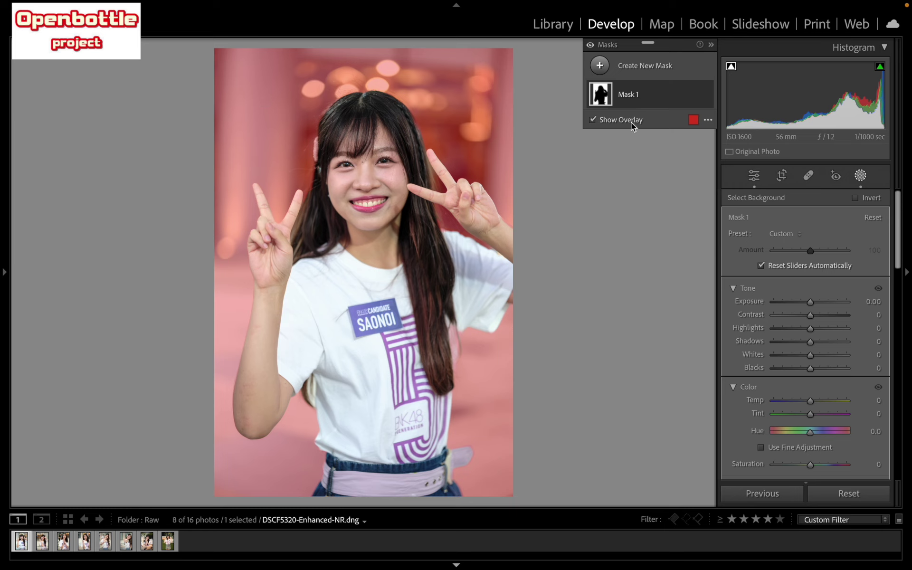
- Toggle Mask 1's overlay, then set its overlay colour to pure red in the colour picker
click(598, 119)
click(599, 119)
click(695, 121)
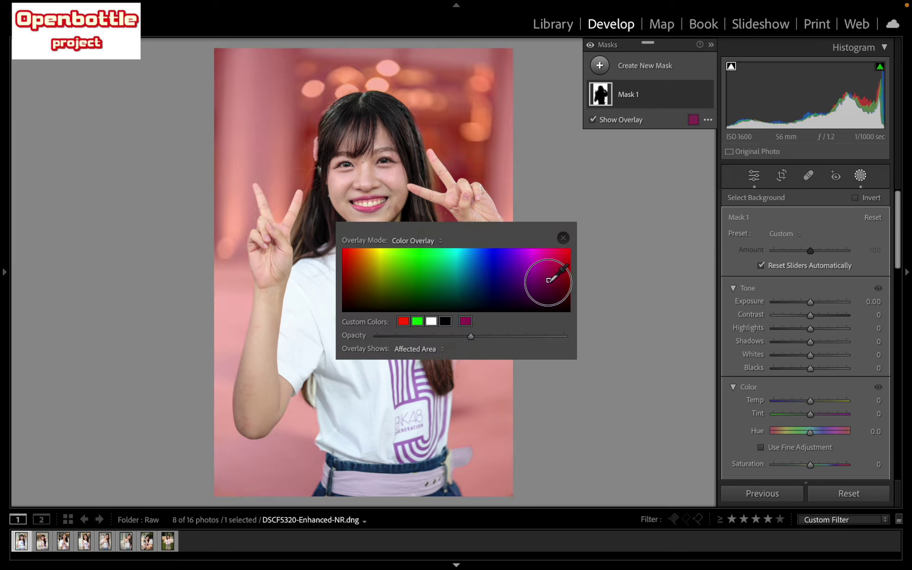
click(488, 283)
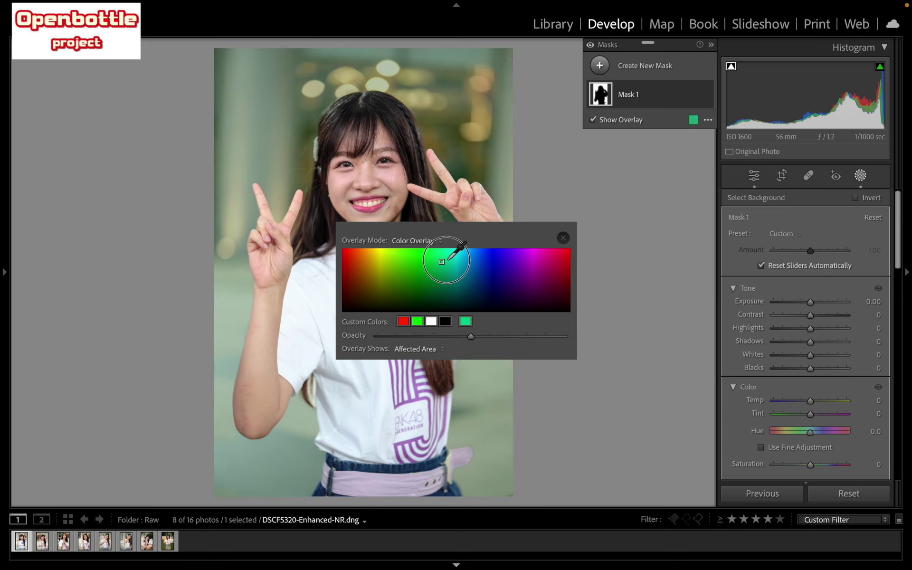
drag(488, 283, 575, 256)
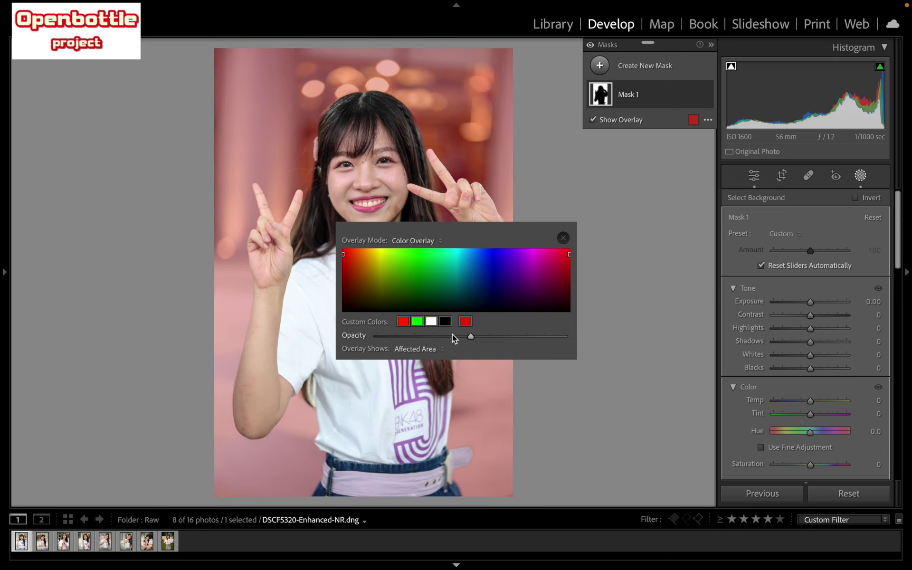
click(403, 321)
click(563, 238)
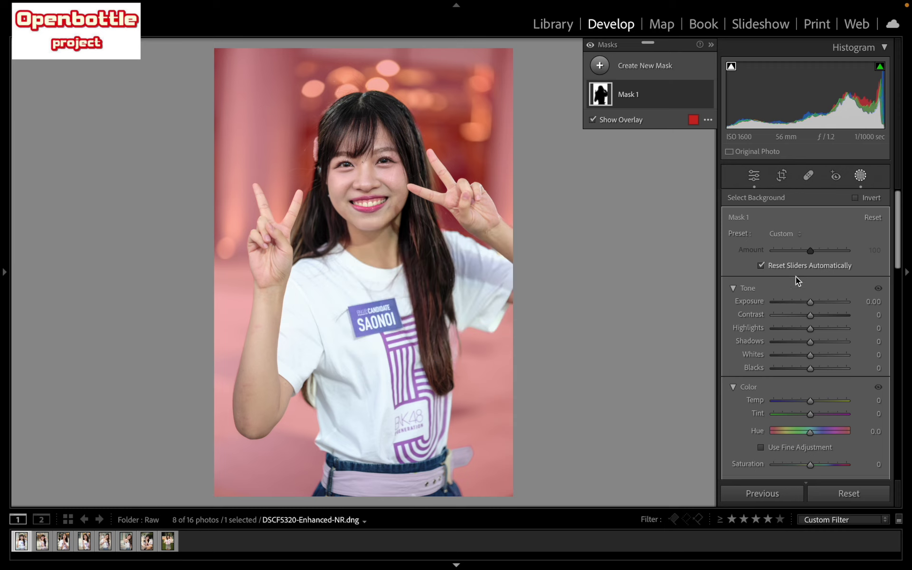
- Set the background mask's Highlights to -20 and Exposure to -0.20
scroll(743, 334, down, 2)
scroll(743, 334, down, 5)
scroll(743, 335, down, 5)
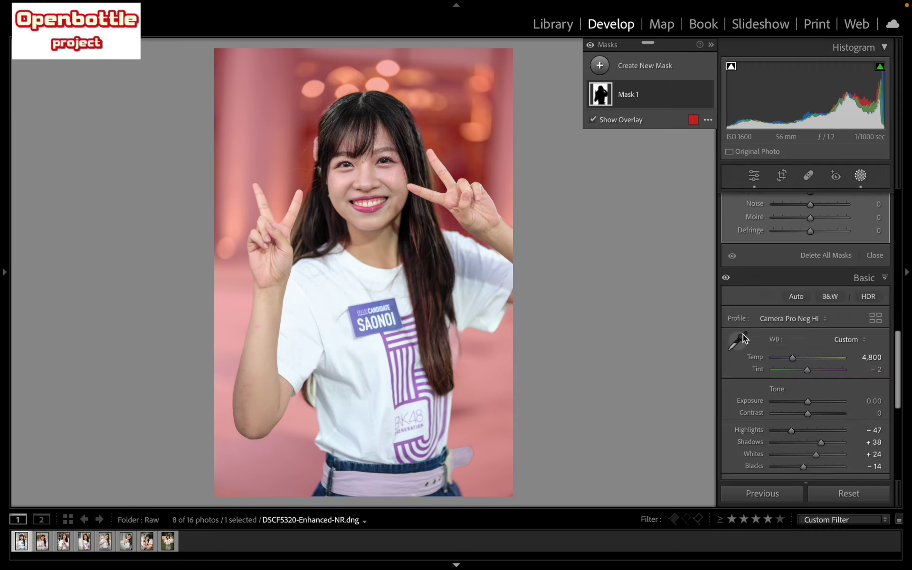
scroll(743, 334, up, 3)
click(885, 420)
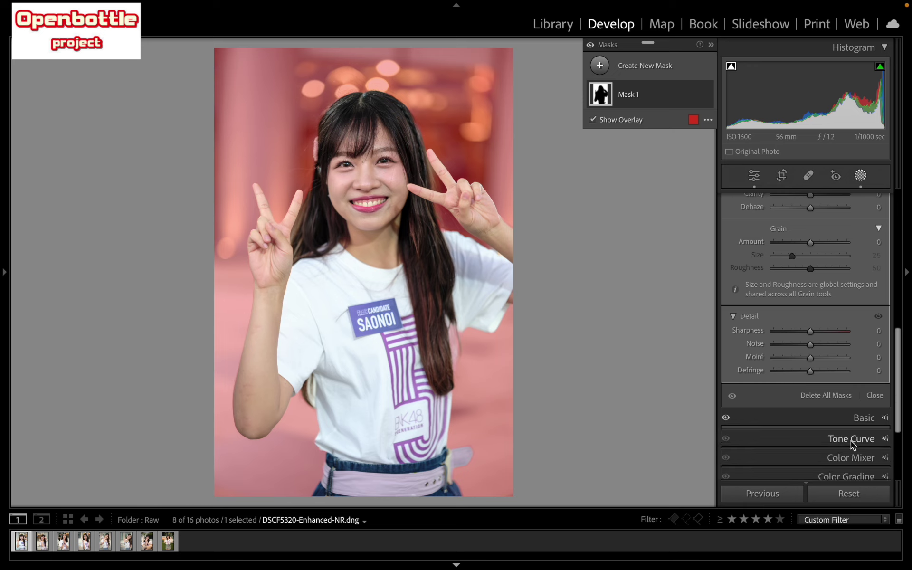
scroll(787, 389, up, 6)
scroll(786, 360, up, 1)
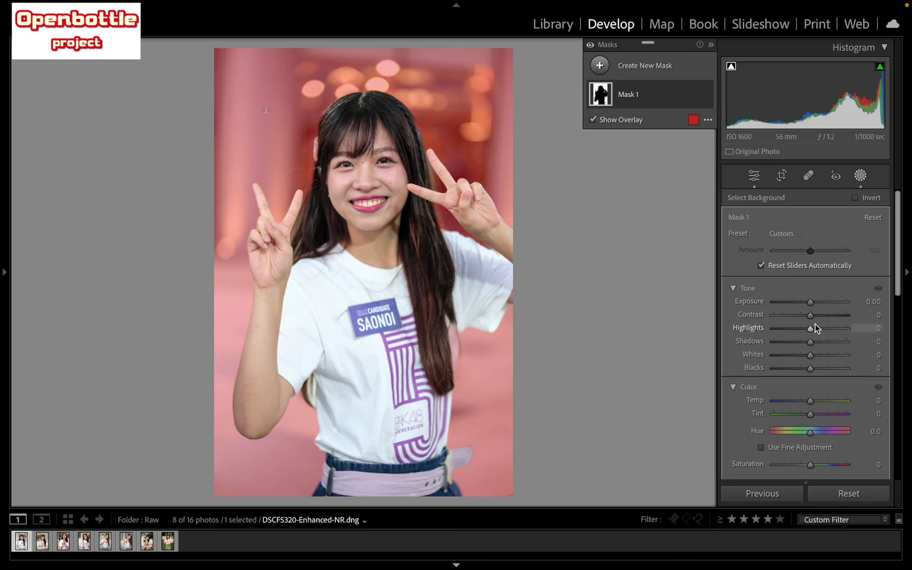
drag(809, 304, 810, 309)
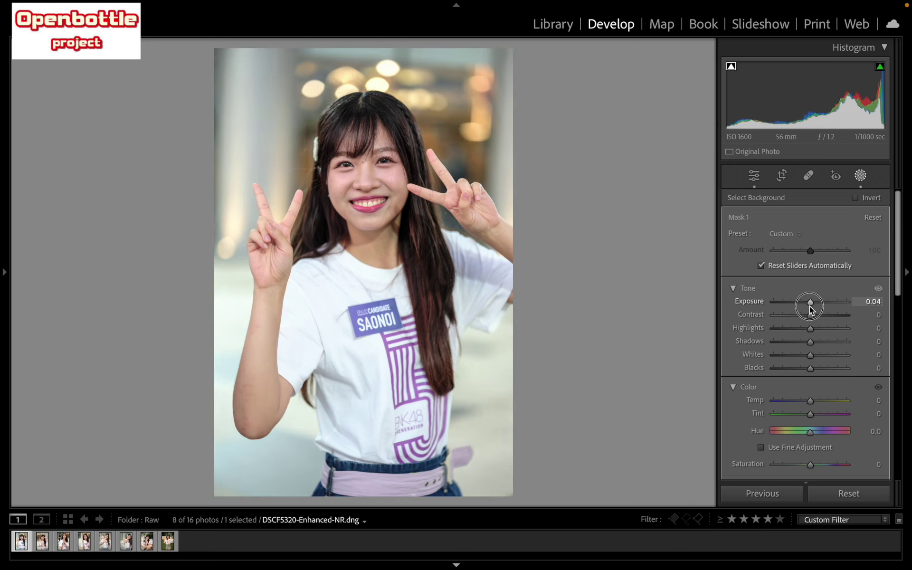
double_click(765, 304)
click(810, 304)
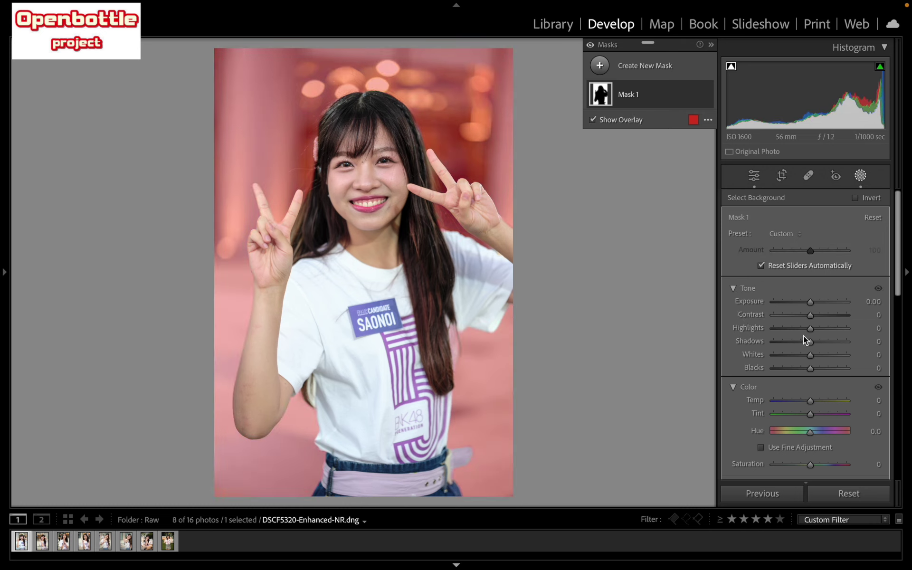
mouse_move(810, 328)
mouse_down()
mouse_move(803, 329)
mouse_move(805, 302)
mouse_up()
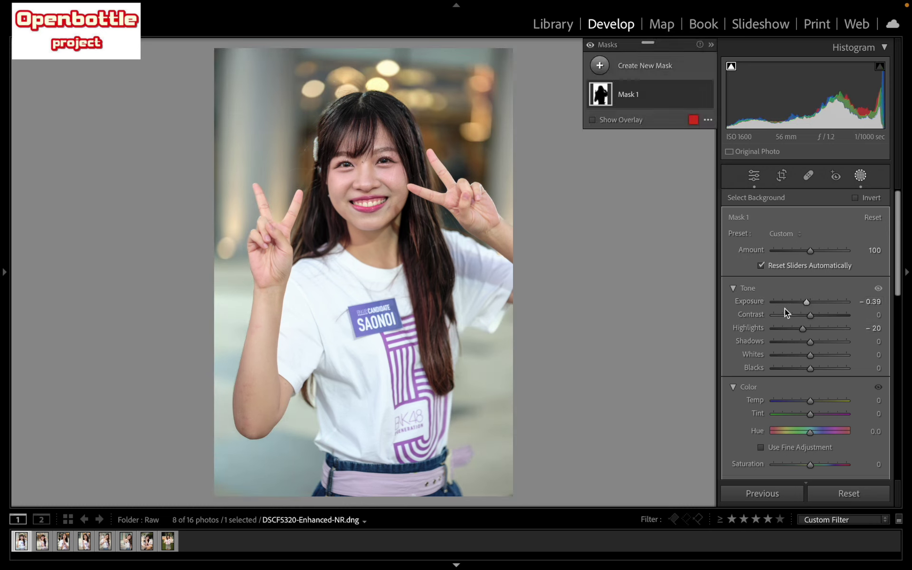
click(874, 301)
text(-0.2)
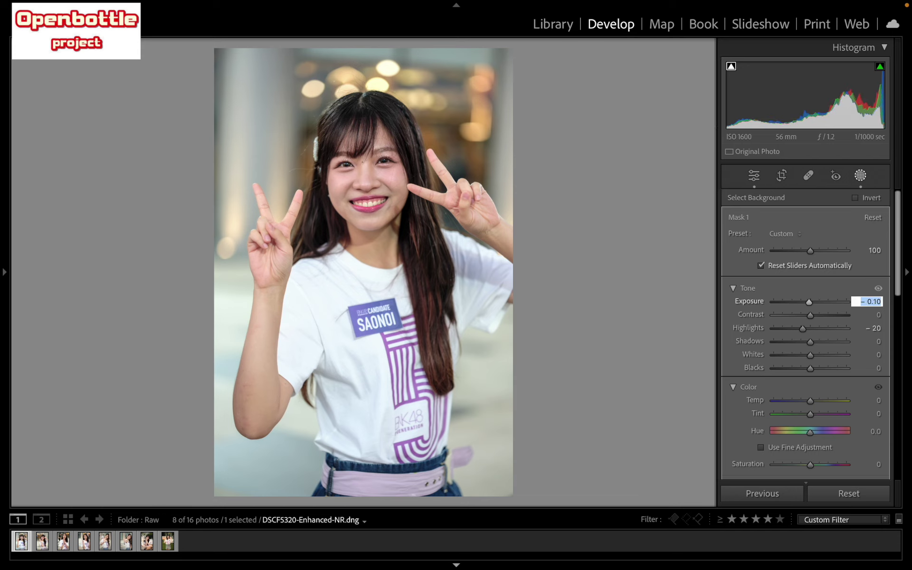
key(Return)
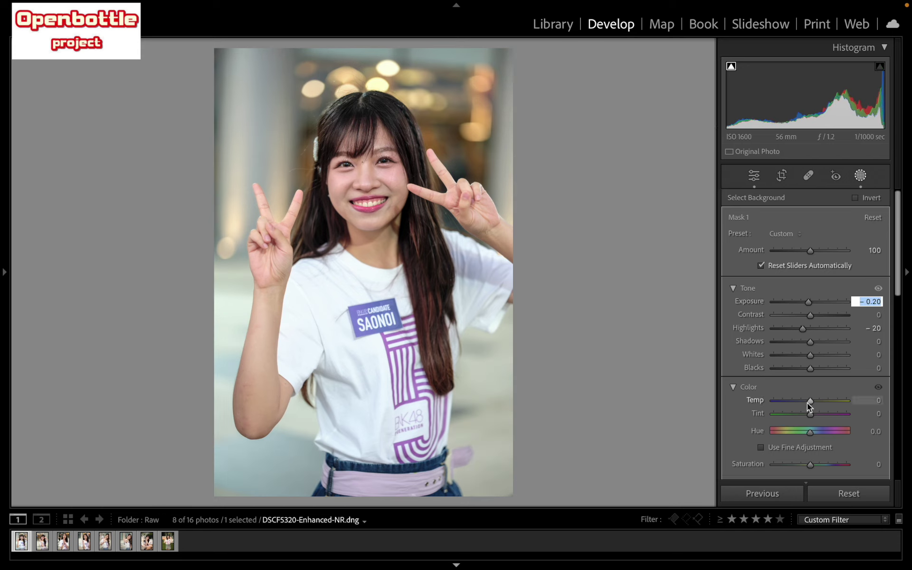
- Lower the background mask's Saturation to -6 and Texture to -11, then exit masking
scroll(765, 418, down, 1)
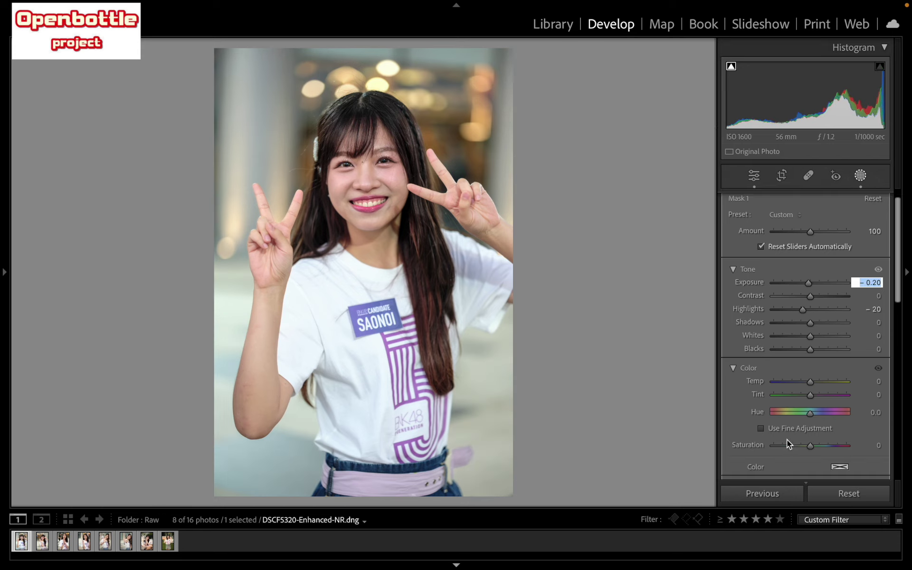
drag(809, 447, 806, 449)
scroll(752, 433, down, 5)
scroll(752, 433, down, 3)
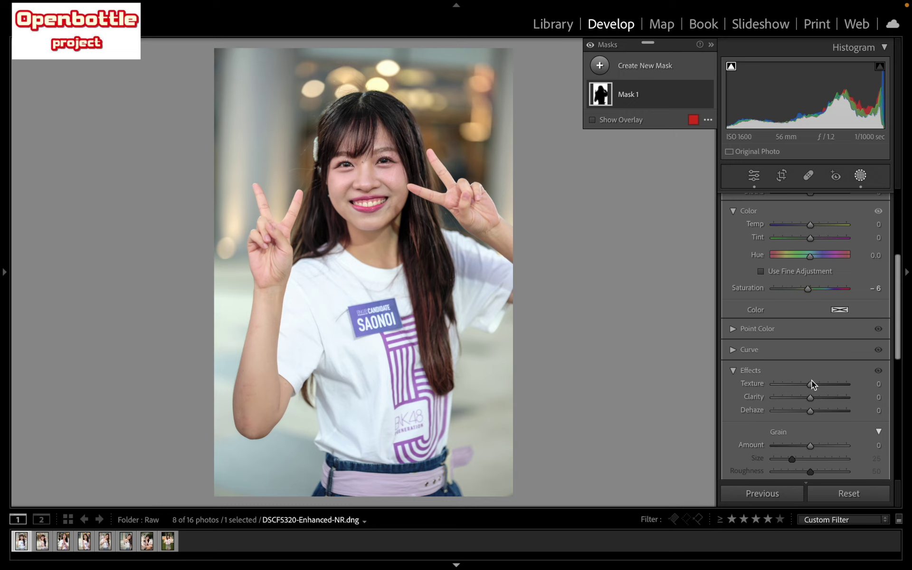
drag(811, 383, 804, 386)
key(shift+w)
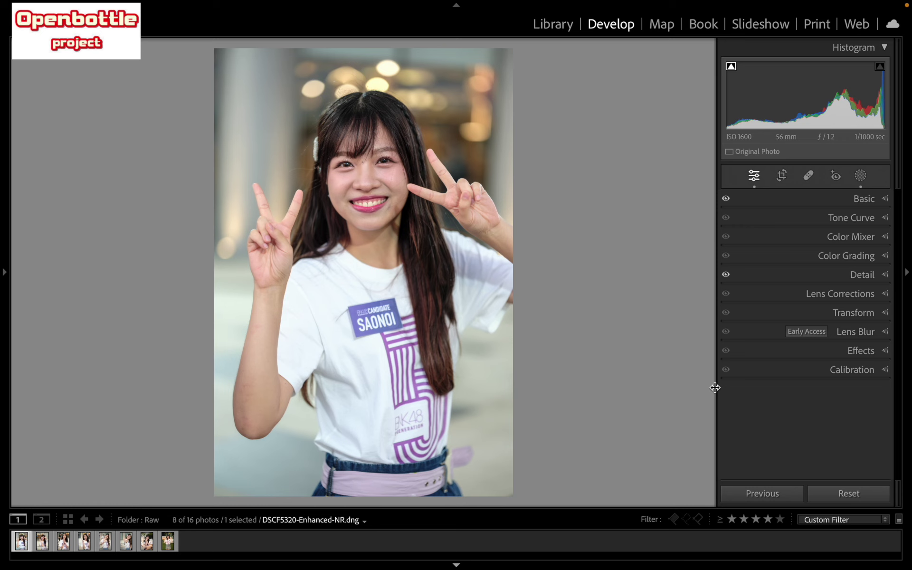
- Create a Select People mask on Person 1 covering Facial Skin and Body Skin
key(y)
key(y)
click(860, 177)
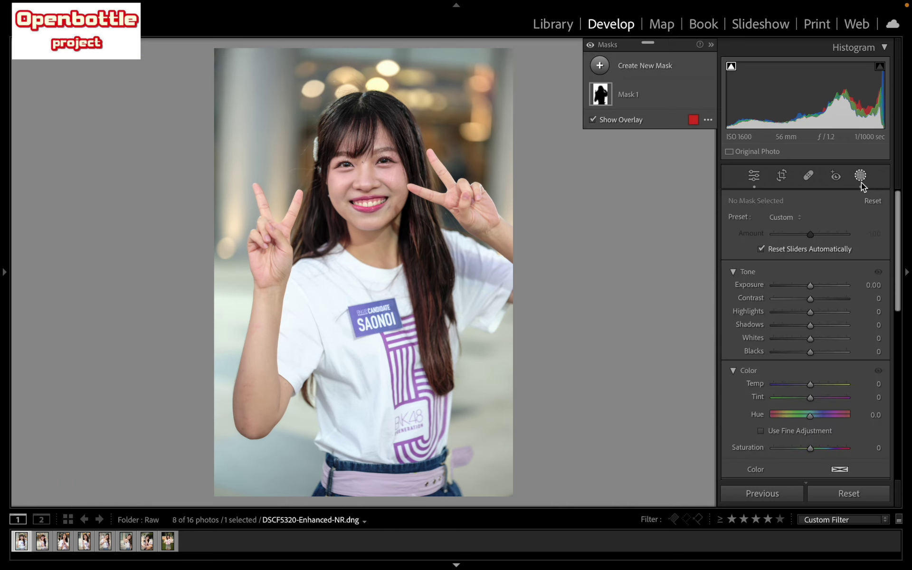
click(657, 65)
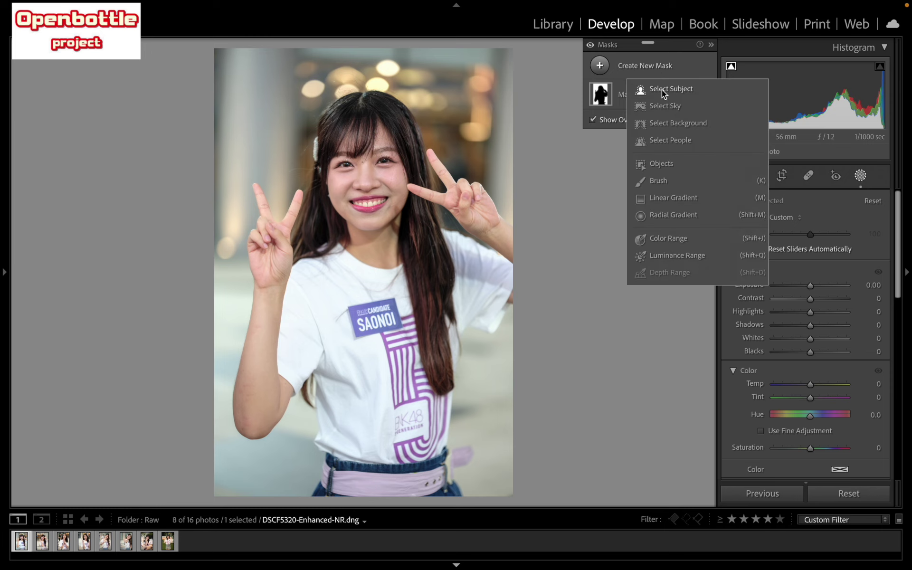
click(670, 140)
click(759, 225)
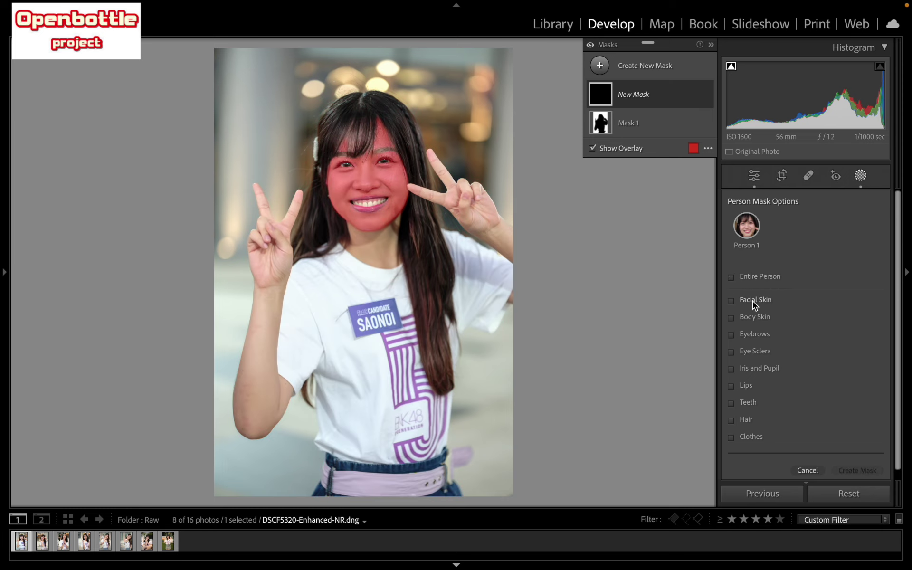
click(754, 314)
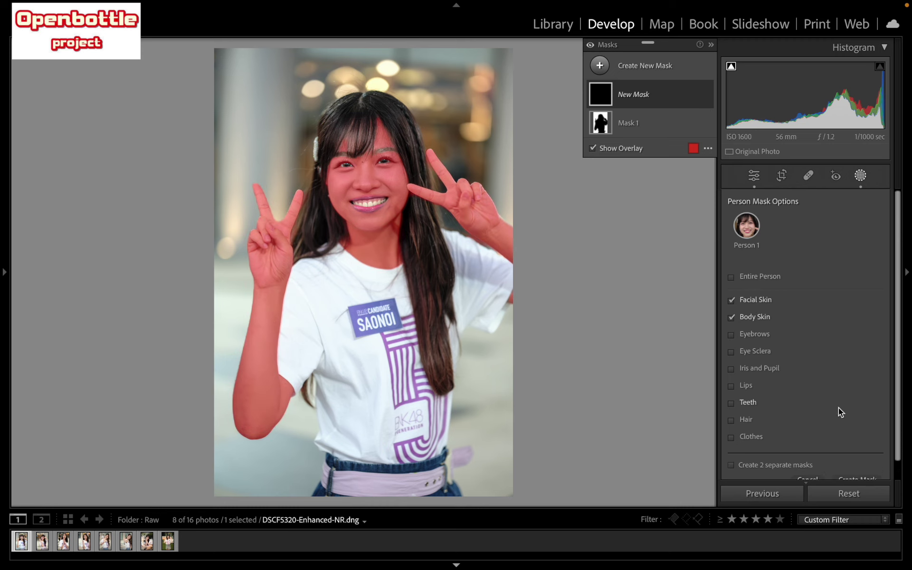
click(853, 461)
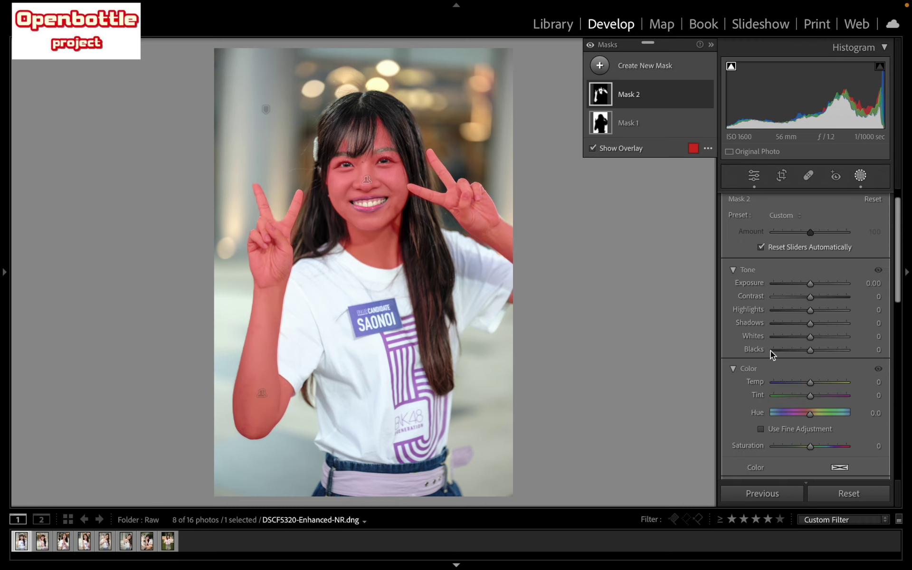
- Set the skin mask to Exposure 0.20, Shadows 21, Contrast 12 and Whites 15
click(810, 337)
drag(811, 339, 816, 339)
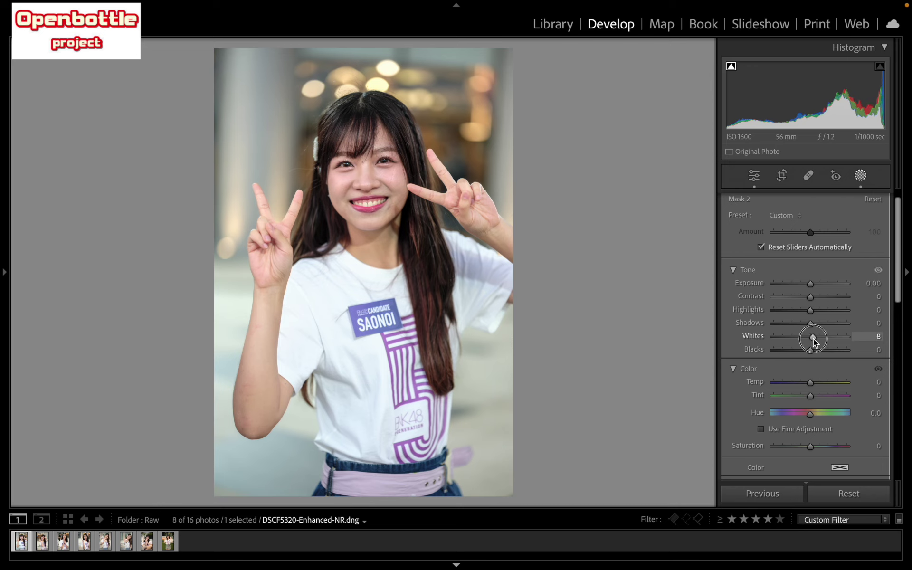
click(873, 283)
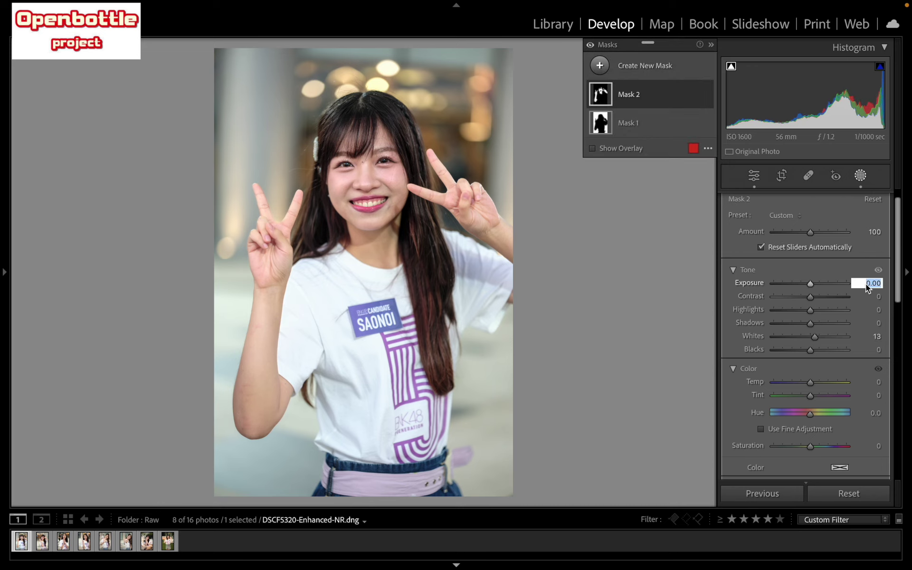
text(0.2)
key(Return)
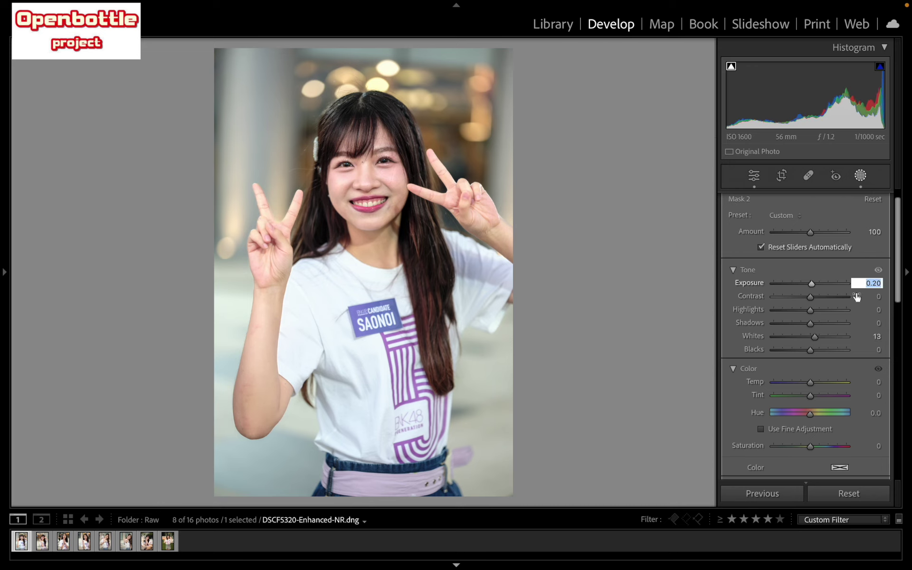
drag(806, 323, 818, 325)
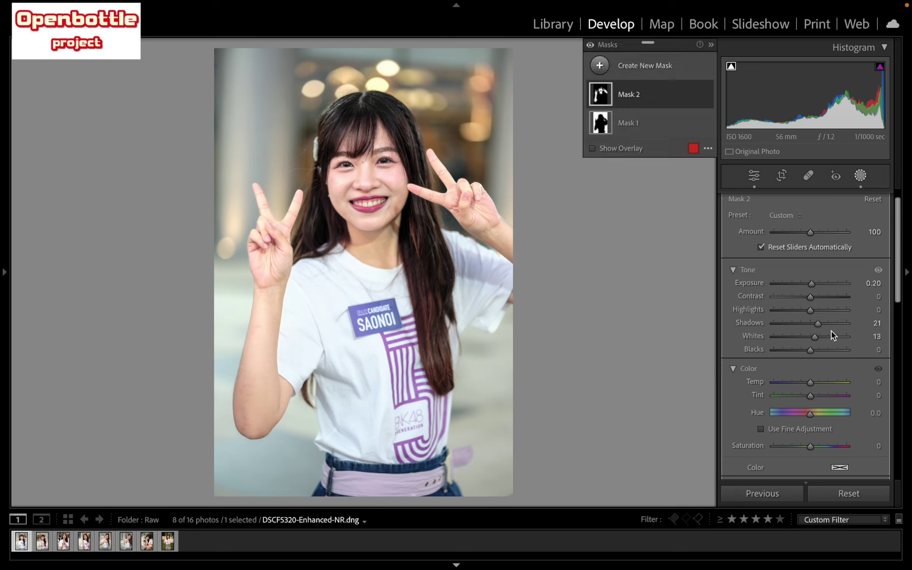
drag(810, 297, 815, 302)
drag(813, 340, 813, 340)
drag(816, 341, 816, 341)
- Create Mask 3, a Person 1 mask limited to the iris and pupil
key(shift+w)
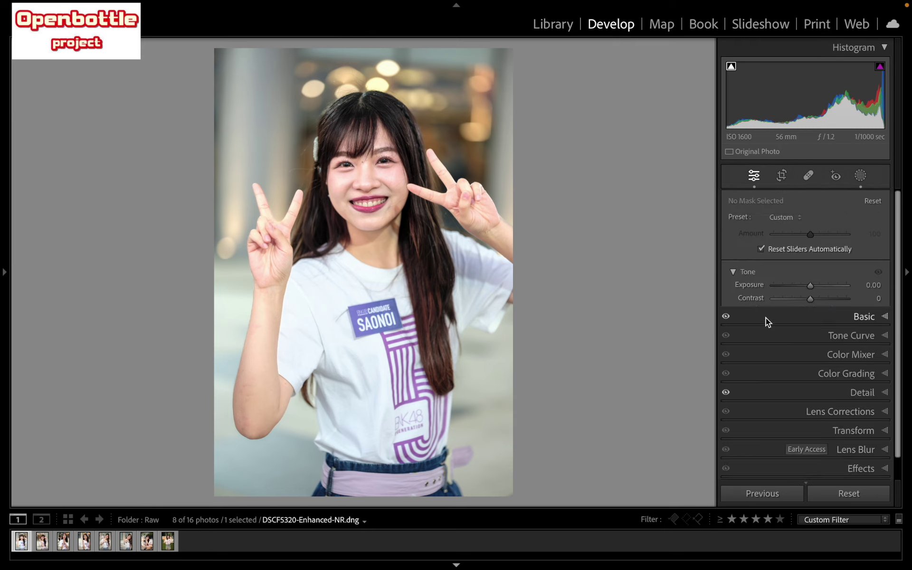
click(860, 176)
click(654, 66)
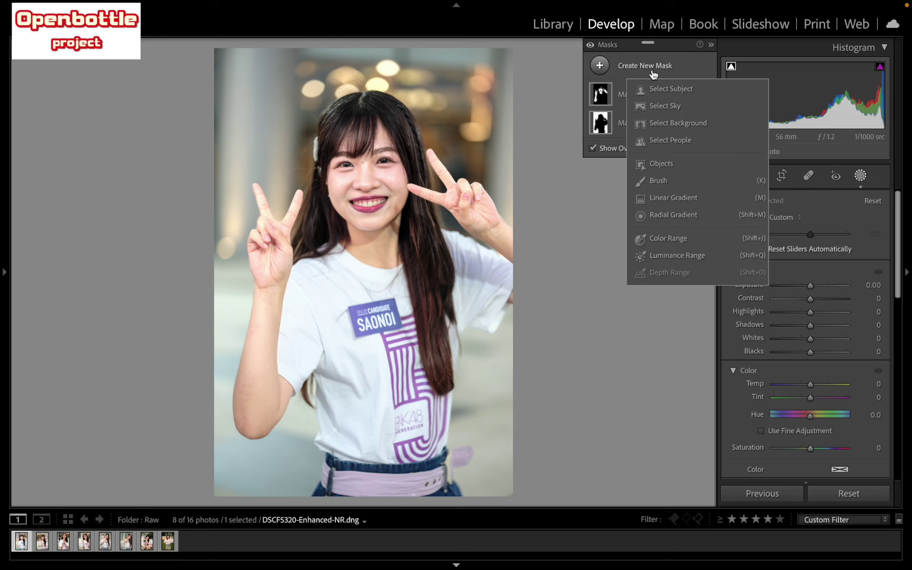
click(664, 141)
click(743, 229)
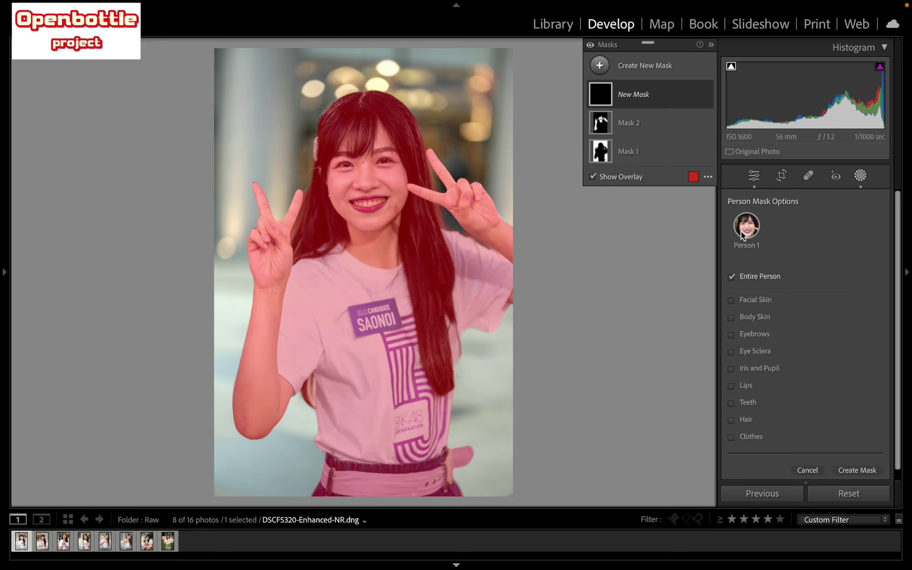
click(760, 276)
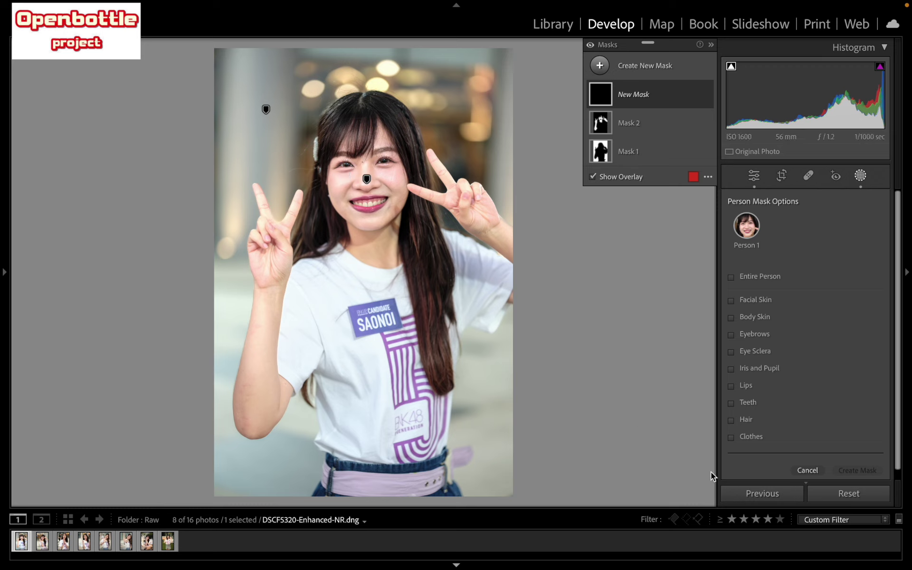
click(774, 371)
click(852, 470)
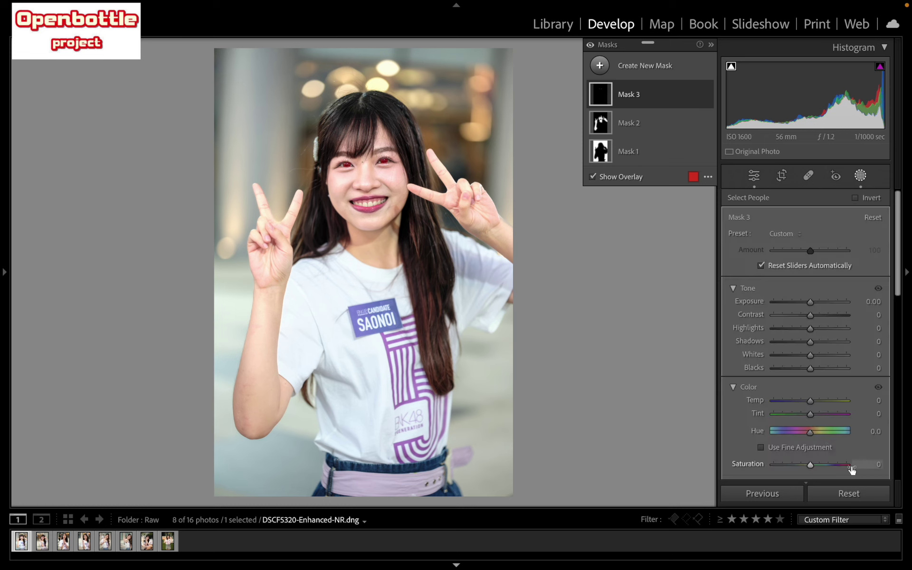
- Apply the Iris Enhance preset to the eye mask and exit masking
click(791, 236)
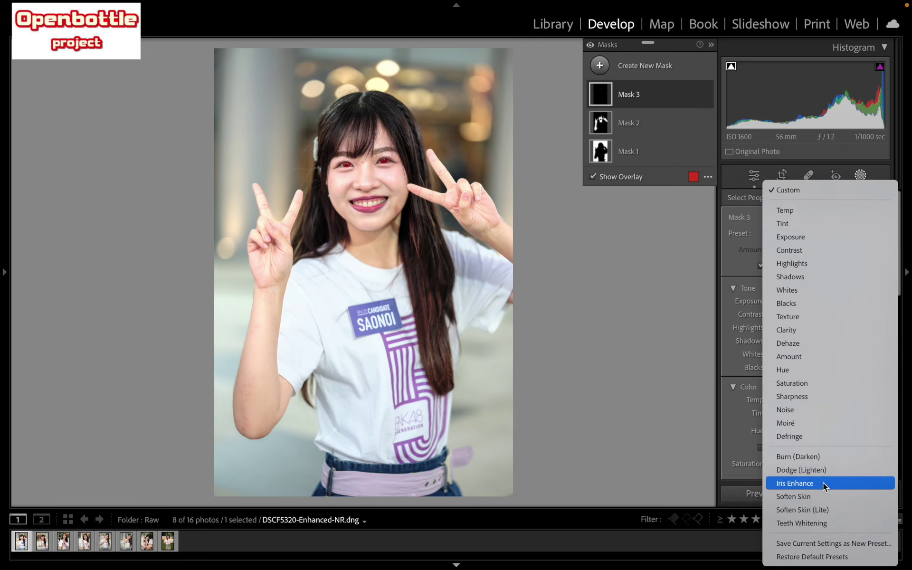
click(823, 482)
key(shift+w)
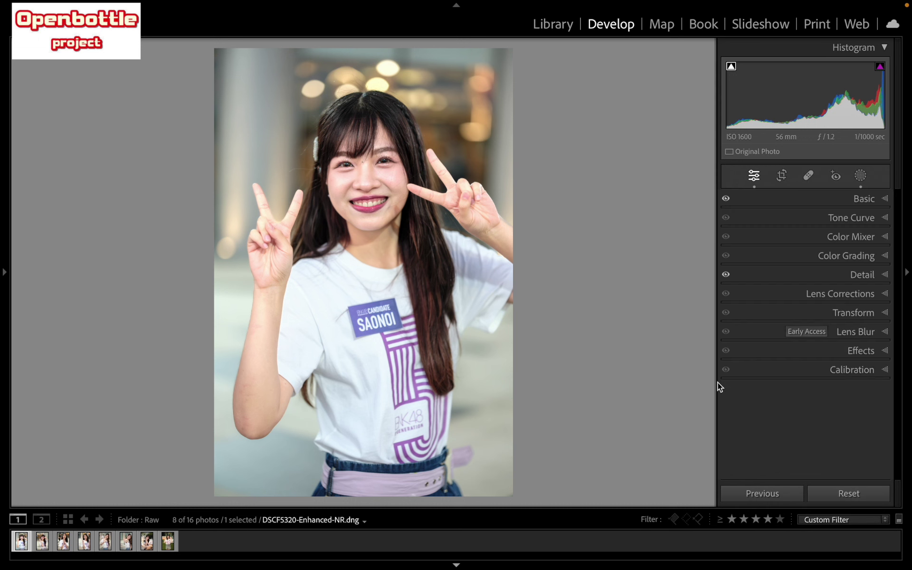
click(380, 178)
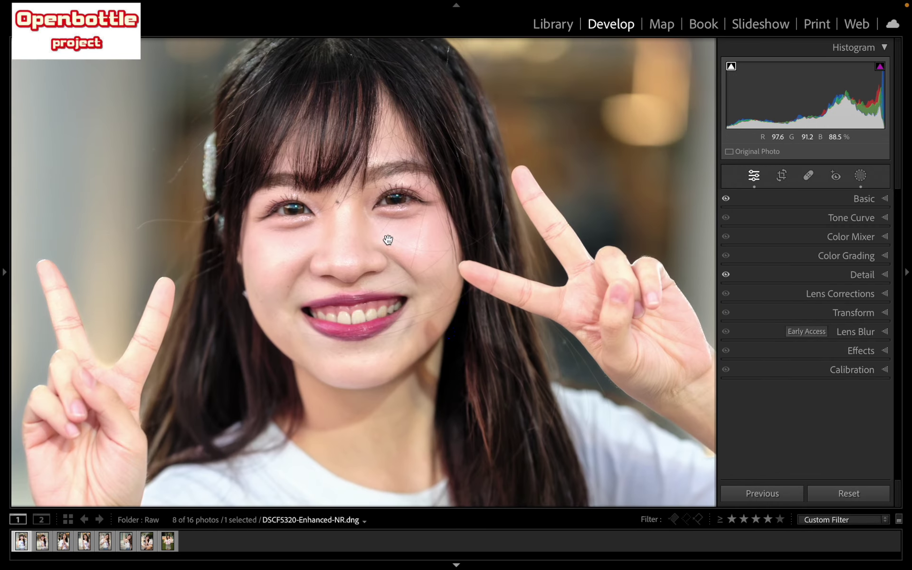
key(y)
drag(475, 295, 499, 285)
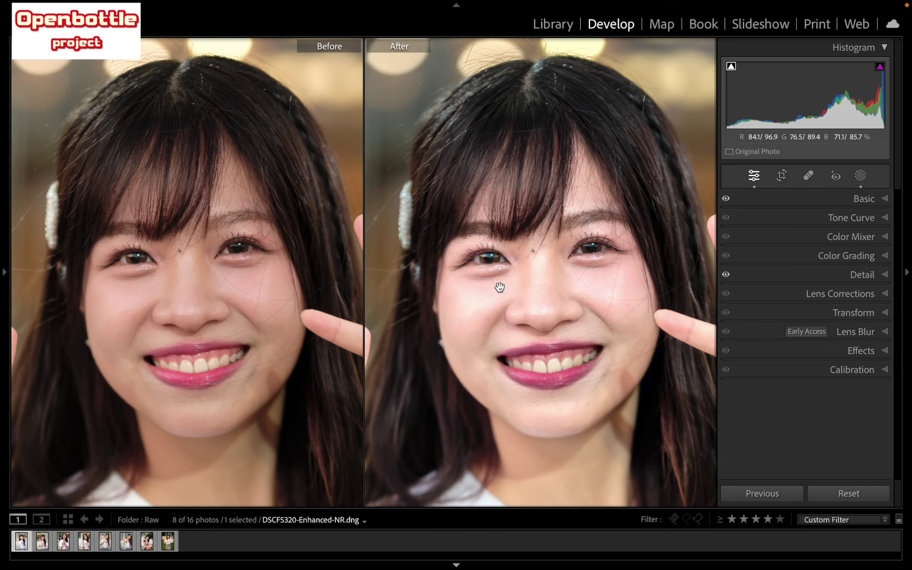
scroll(468, 258, down, 3)
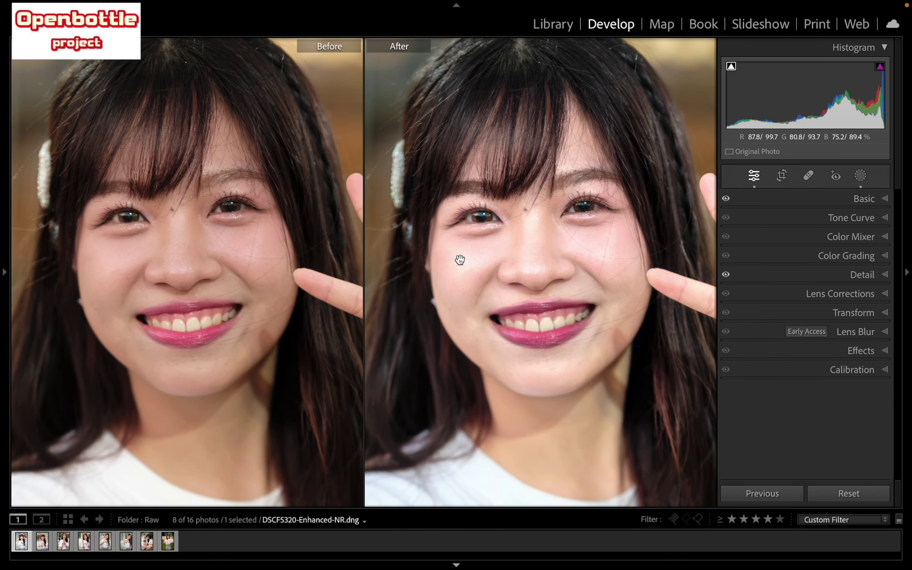
drag(574, 371, 557, 362)
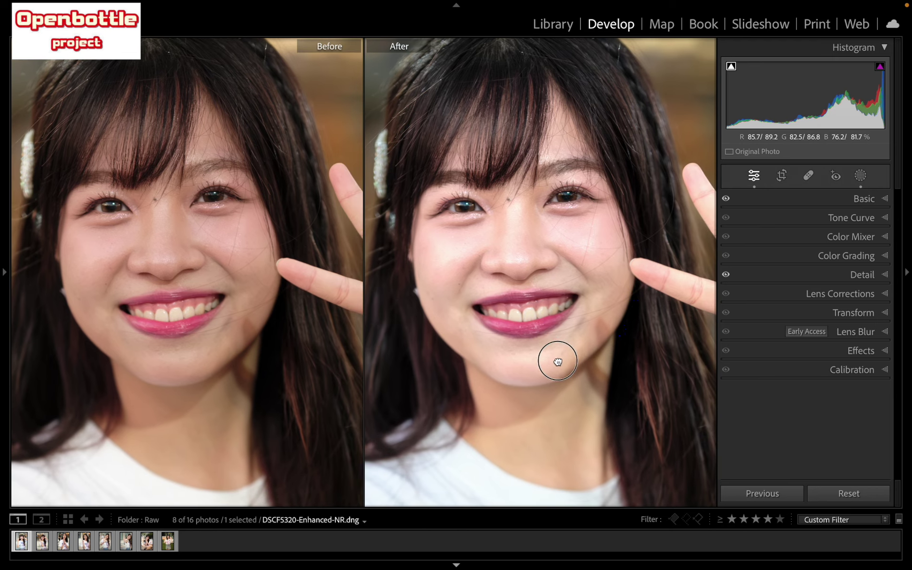
key(y)
click(556, 360)
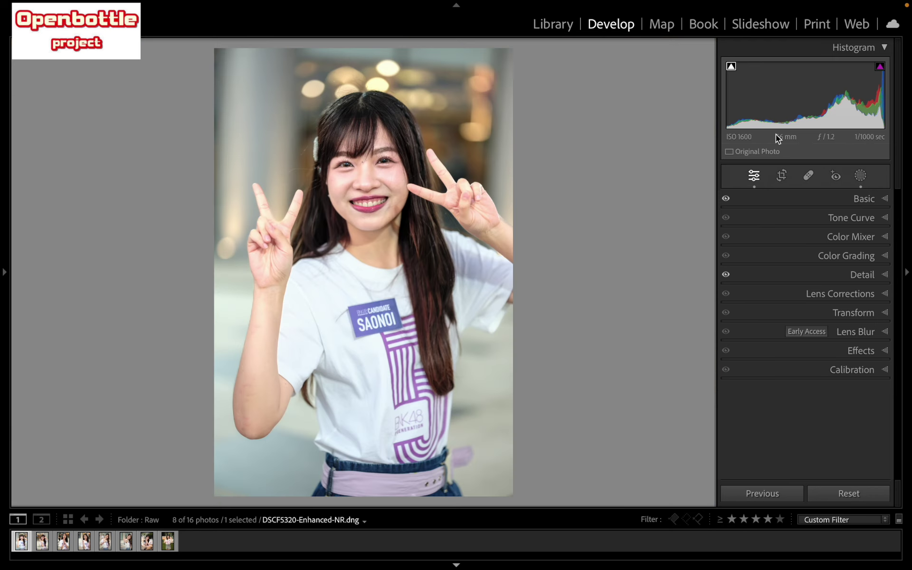
- Zoom in on the face and create a Person 1 mask limited to the Teeth
click(861, 176)
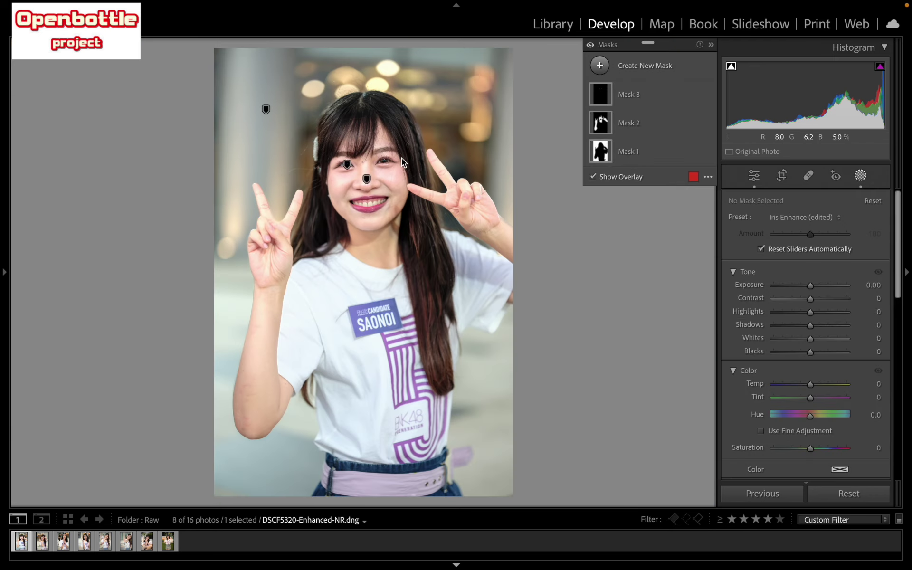
click(406, 163)
click(406, 163)
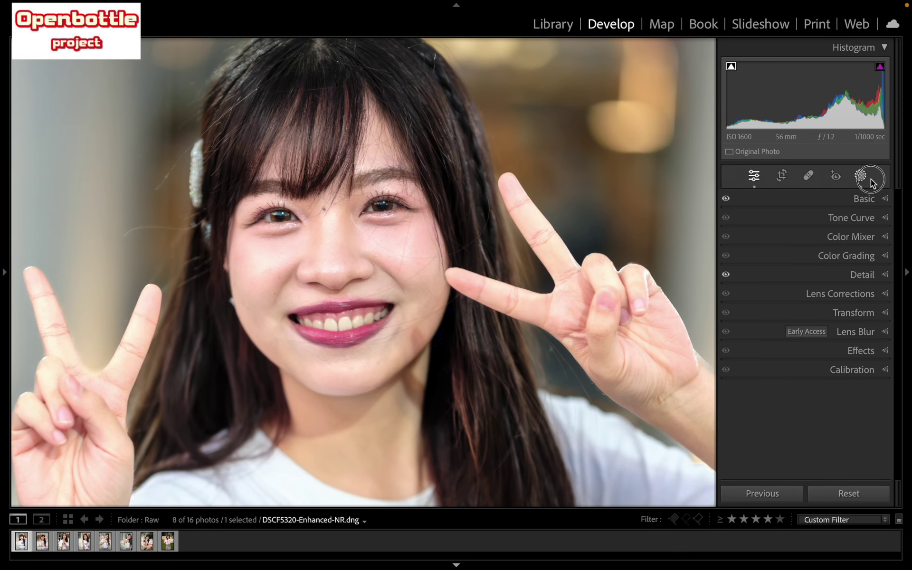
click(861, 176)
click(645, 67)
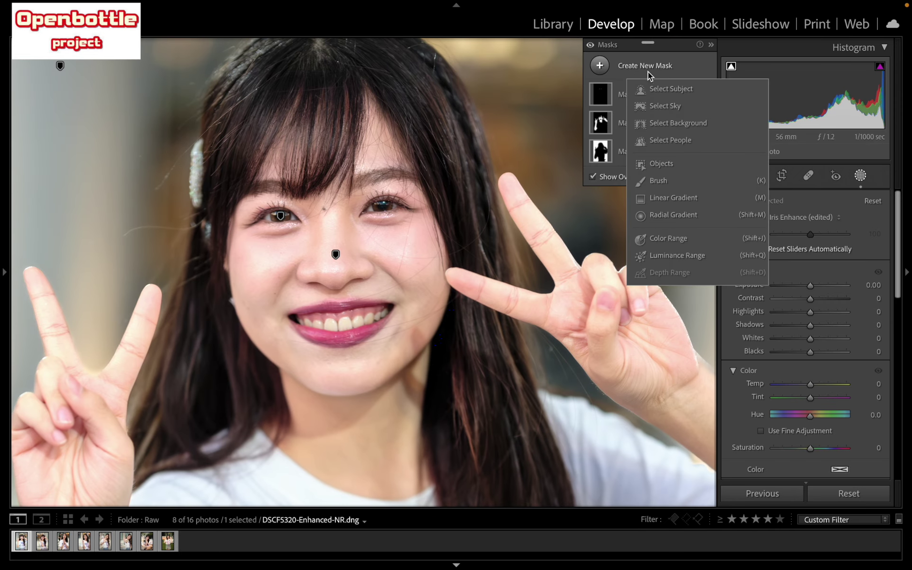
click(676, 139)
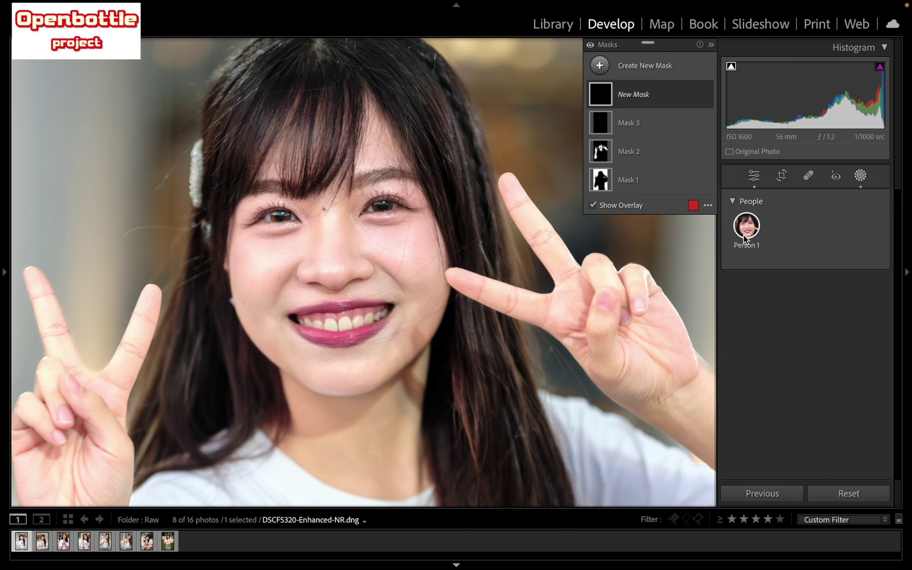
click(746, 225)
click(766, 276)
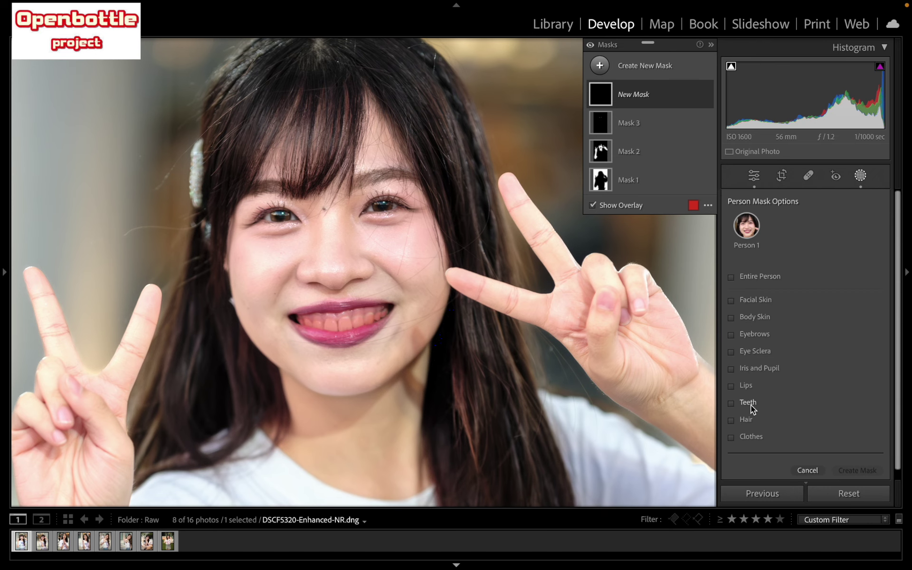
click(751, 408)
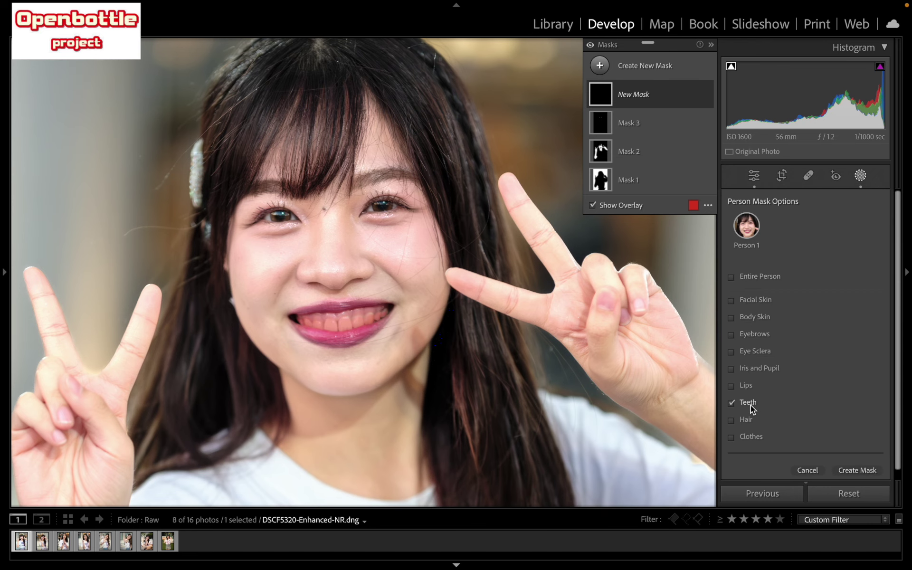
click(850, 469)
- Apply the Teeth Whitening preset to the teeth mask and toggle it to compare
click(783, 233)
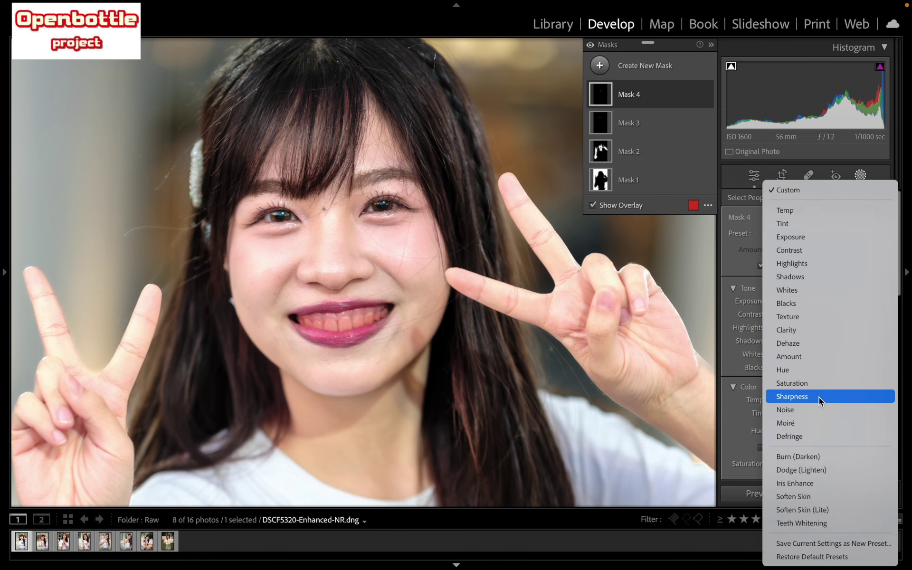
click(805, 524)
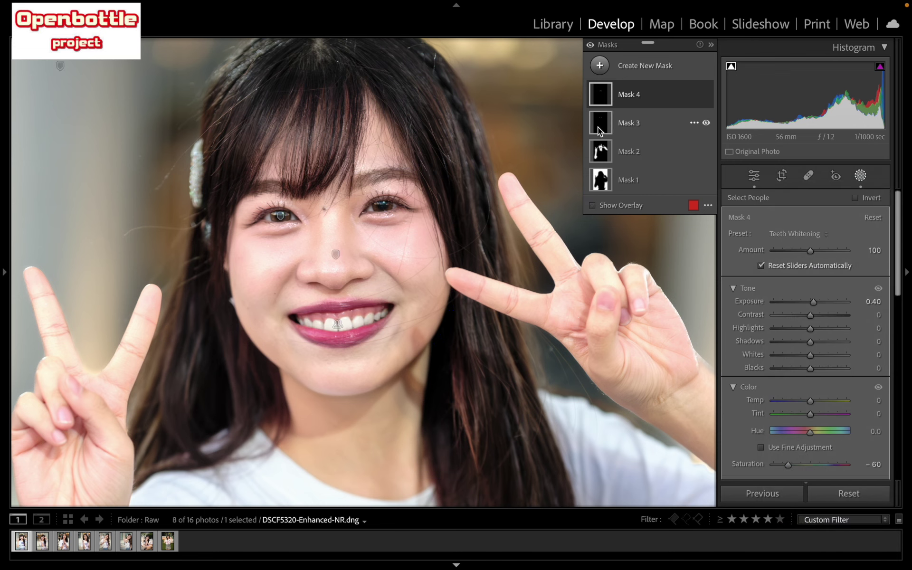
mouse_move(650, 94)
click(705, 95)
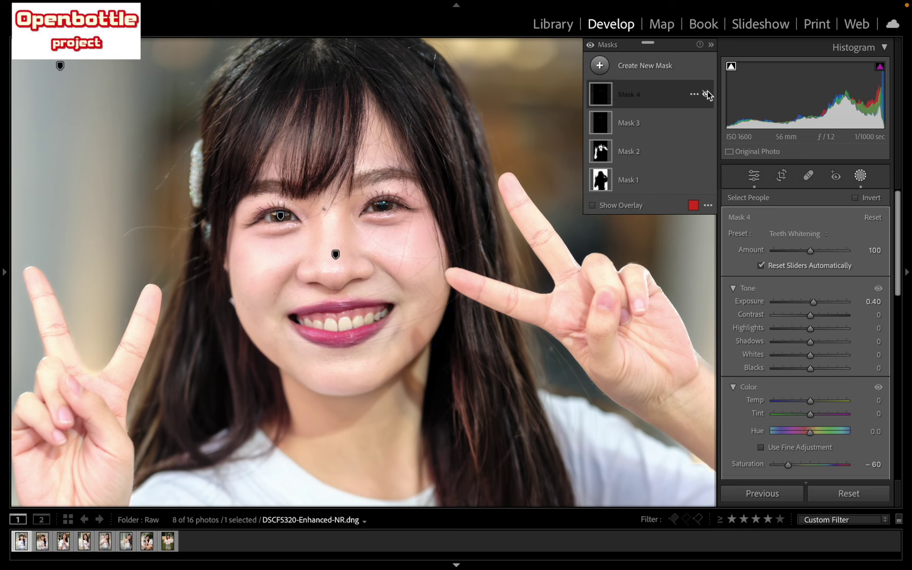
click(705, 94)
click(705, 95)
click(707, 94)
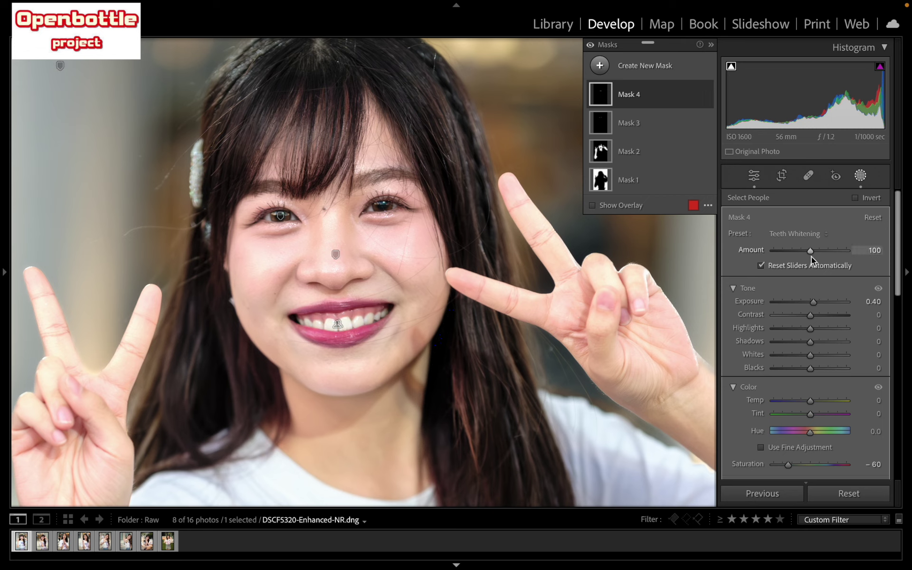
- Set the teeth mask Exposure to 0.20 and Amount to 90, then exit masking and zoom out
click(866, 301)
text(0.3)
key(Return)
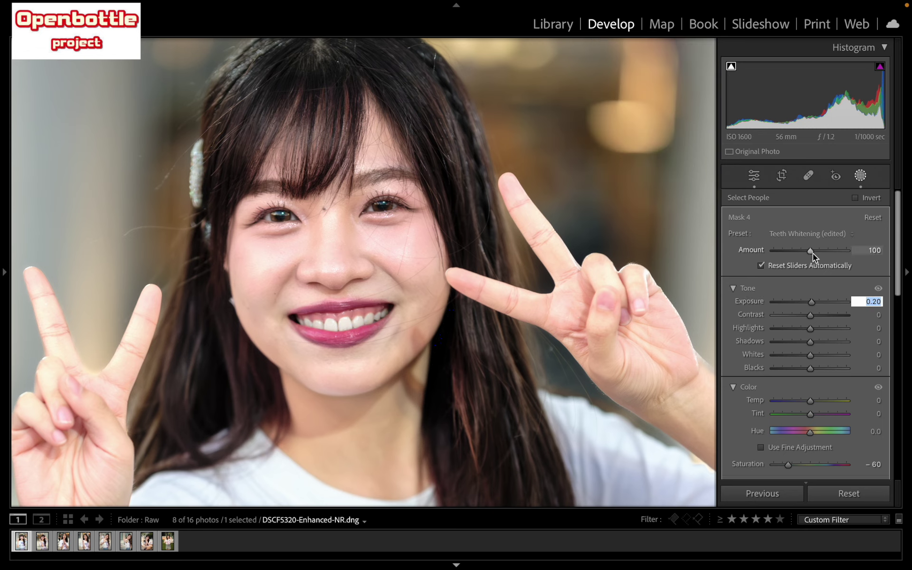
drag(813, 252, 807, 252)
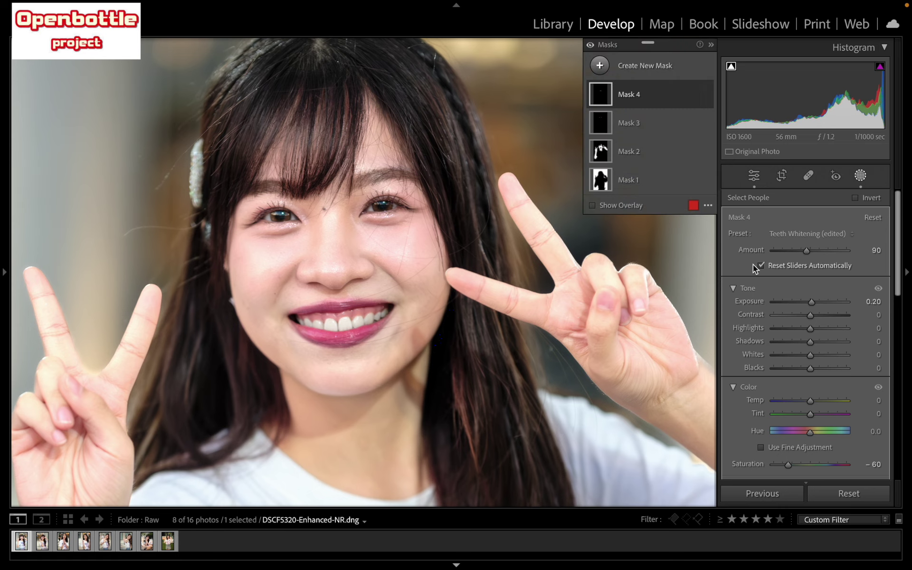
key(shift+w)
key(z)
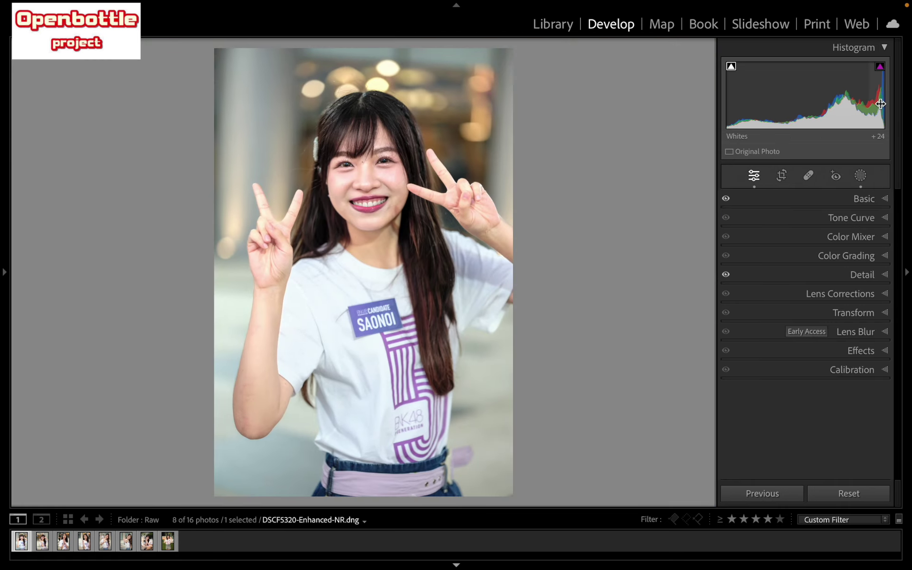
- Expand the Basic panel and drag the global Whites slider down to +20
click(880, 198)
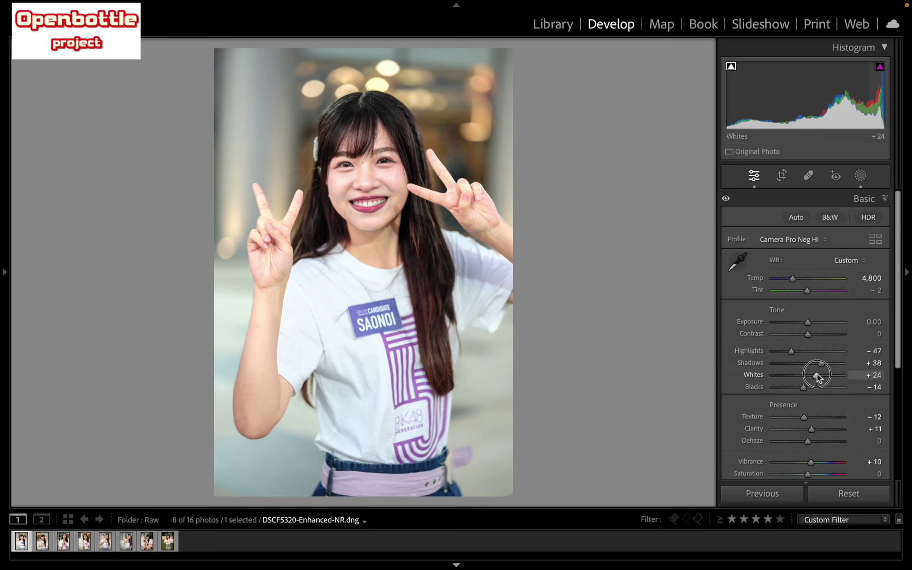
drag(817, 375, 815, 375)
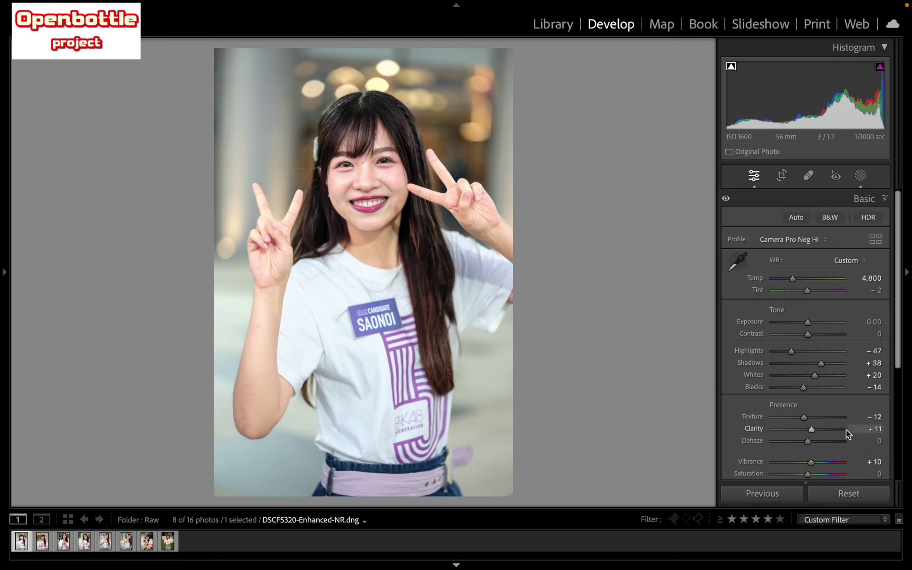
scroll(847, 432, down, 5)
- Add midtone points to the point curve, lower the white point to 247 and lift black to 3
click(886, 357)
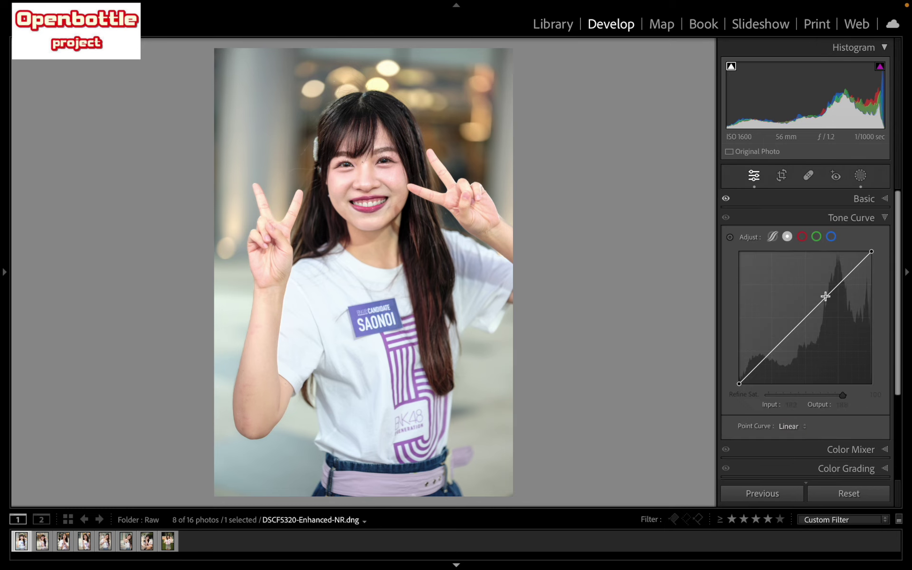
key(alt)
click(837, 287)
click(805, 318)
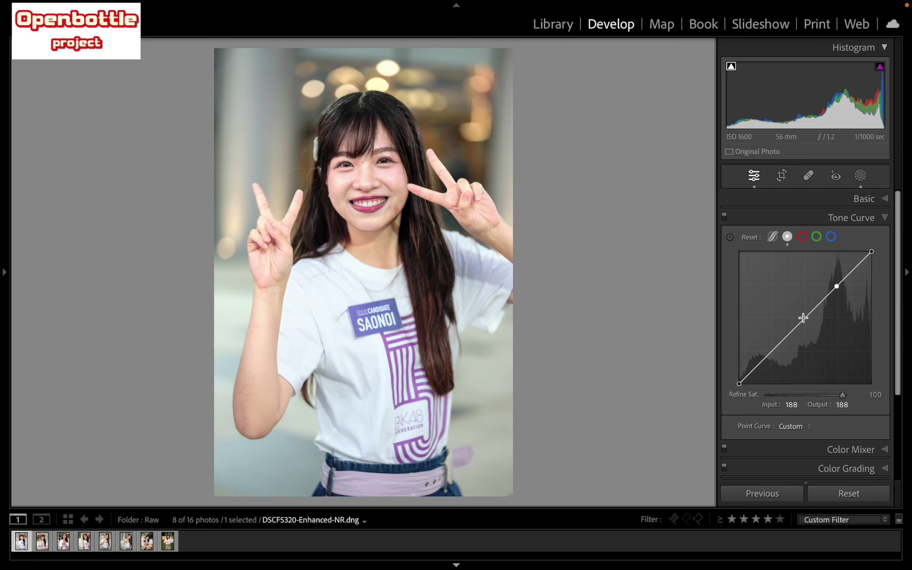
click(774, 350)
key(ctrl+z)
drag(872, 251, 874, 256)
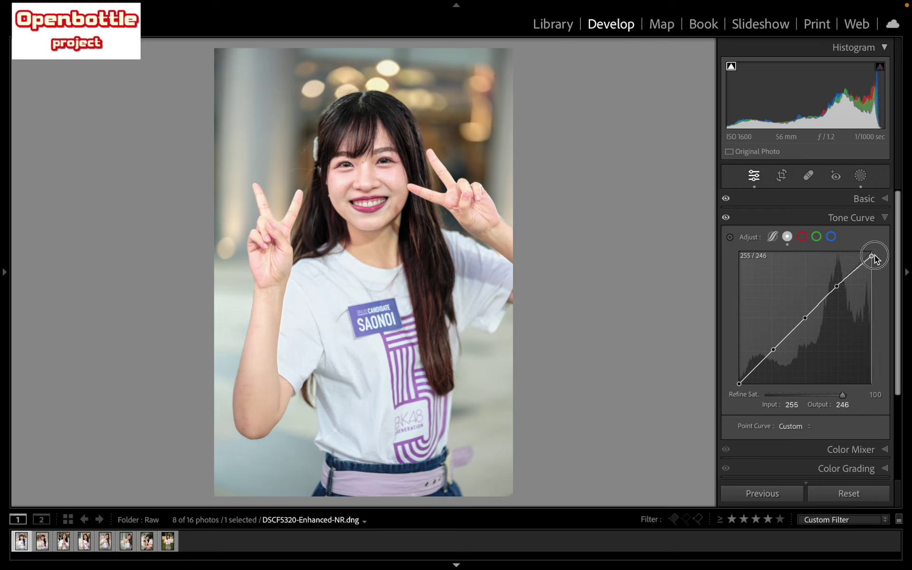
click(805, 318)
drag(806, 321, 805, 321)
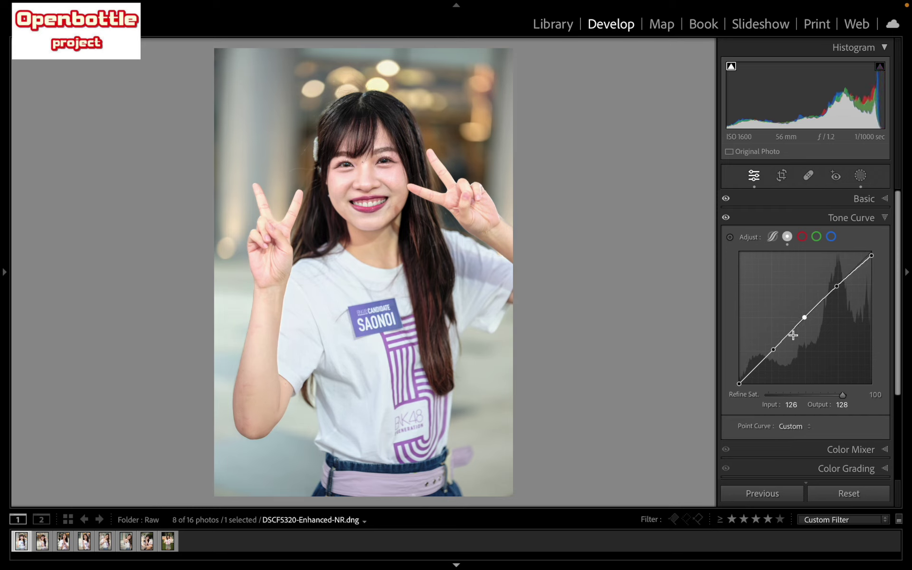
drag(738, 382, 737, 380)
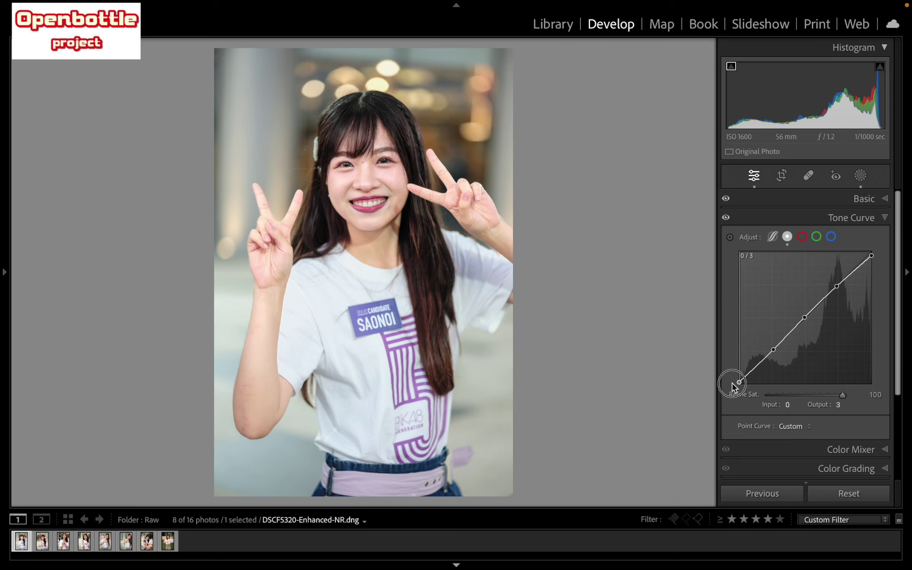
- Collapse Tone Curve and set the Color Mixer to per-colour adjustment mode
click(884, 217)
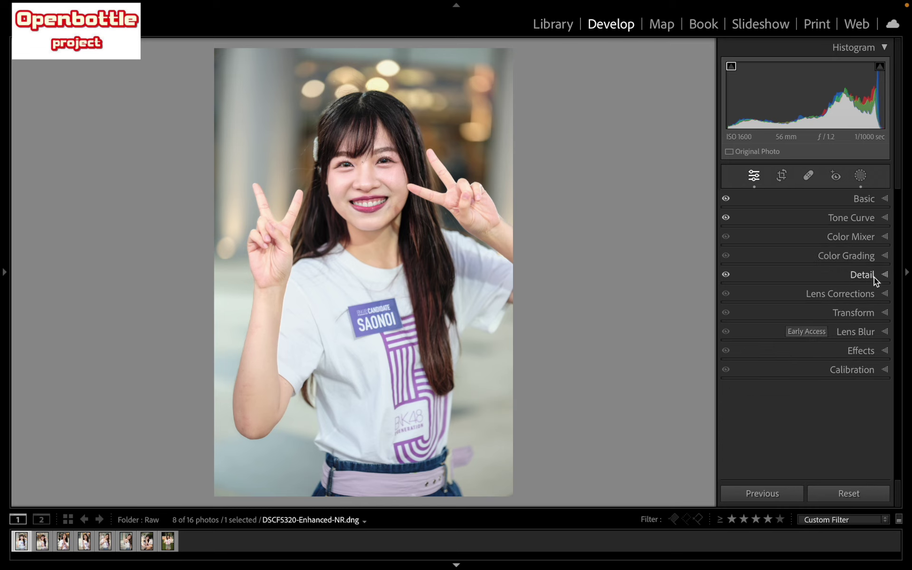
click(883, 241)
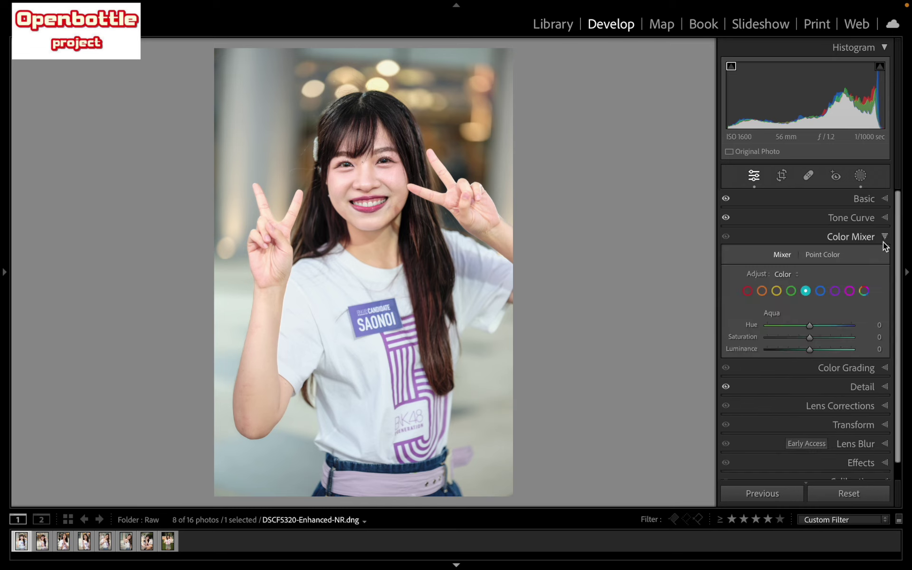
click(820, 252)
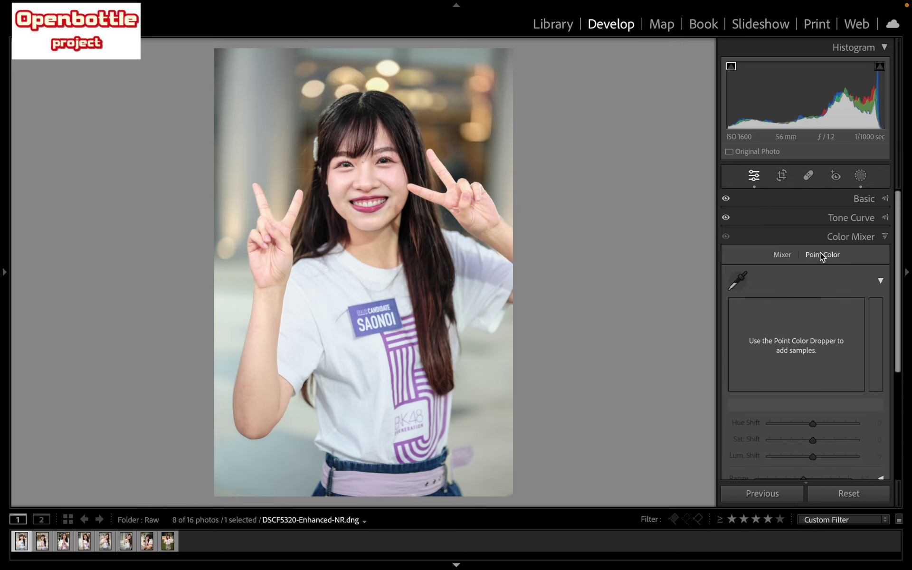
click(785, 255)
click(793, 275)
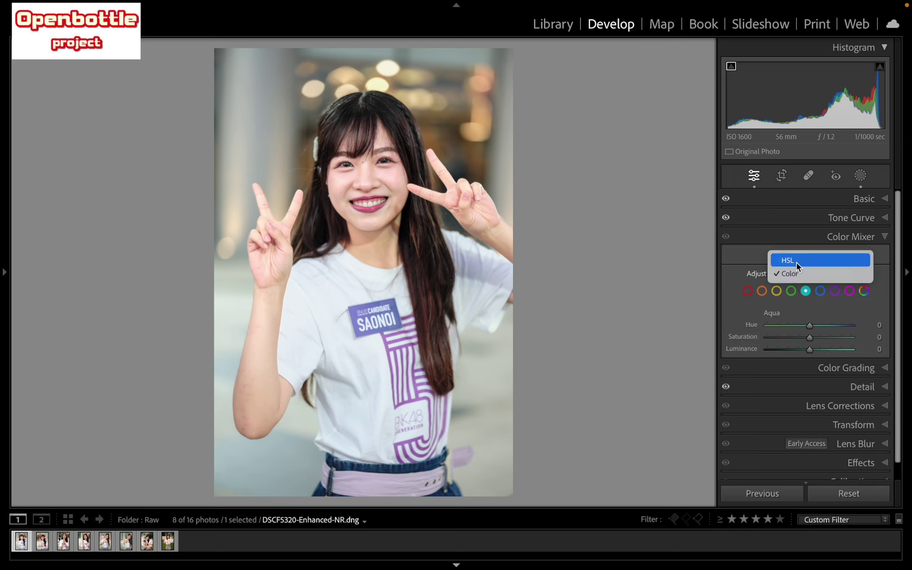
click(797, 262)
click(793, 275)
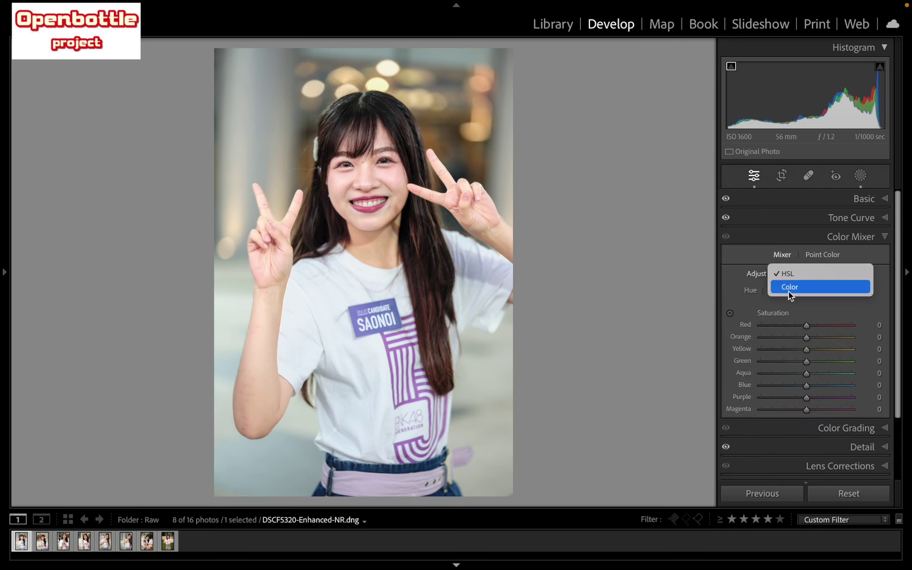
click(788, 287)
- Shift the red hue toward −10 while inspecting the lips up close
click(748, 290)
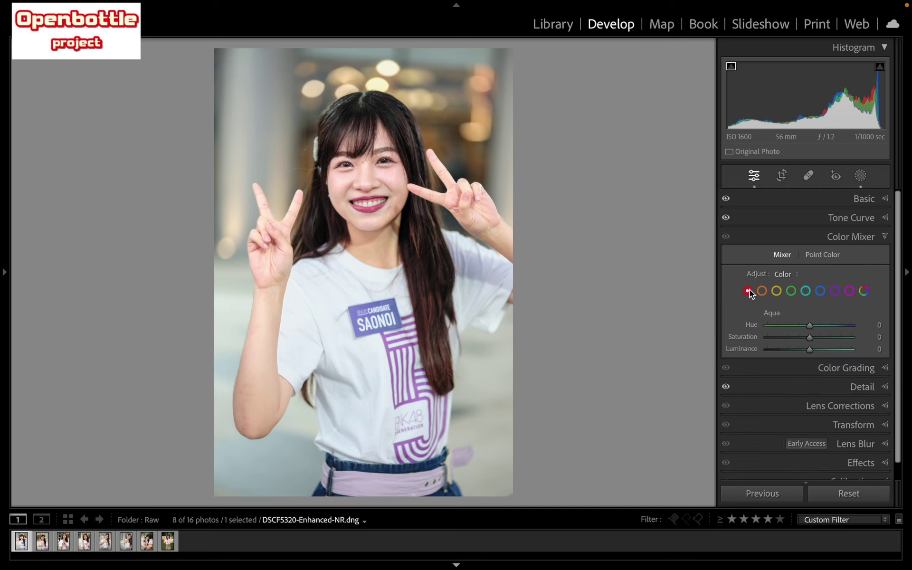
click(370, 199)
click(378, 205)
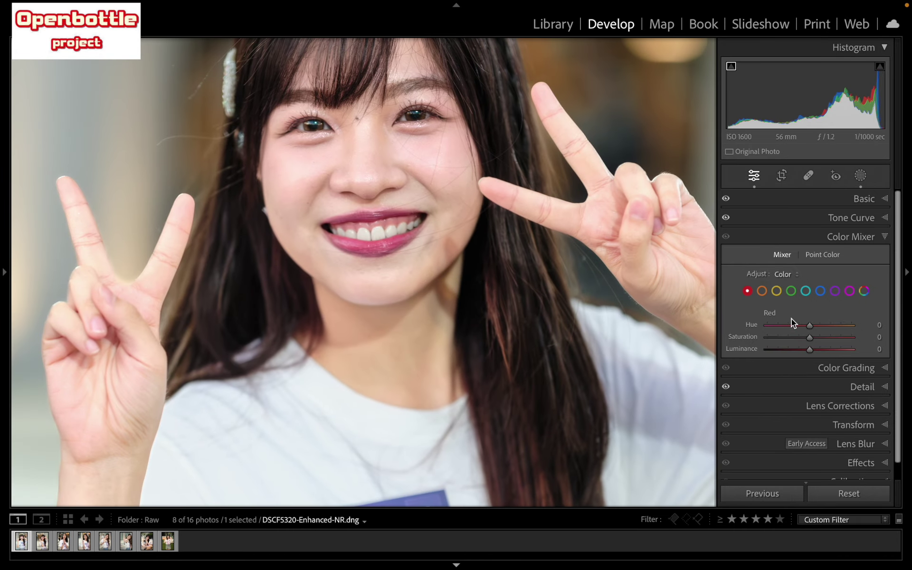
click(809, 326)
drag(808, 326, 805, 349)
click(383, 288)
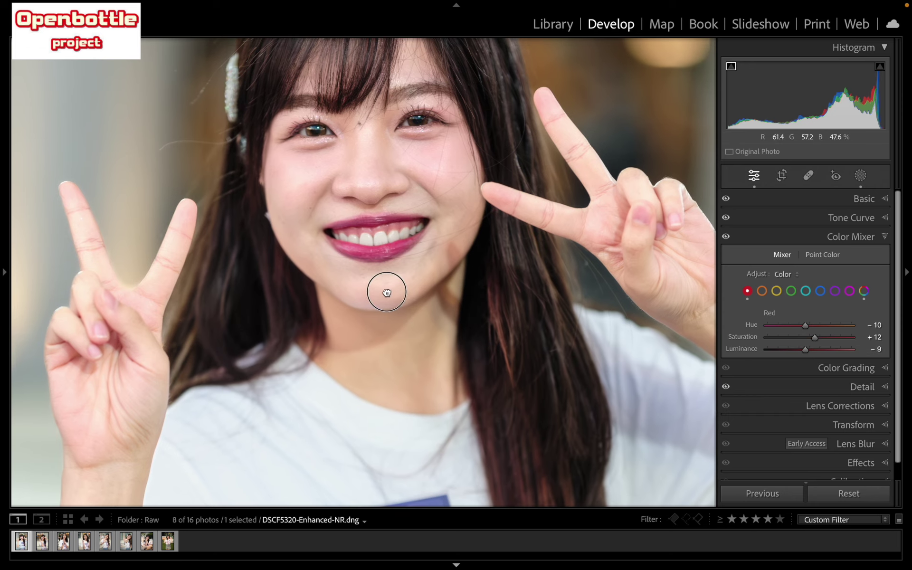
click(380, 268)
- Nudge the orange hue slightly and raise yellow luminance to +8
click(762, 290)
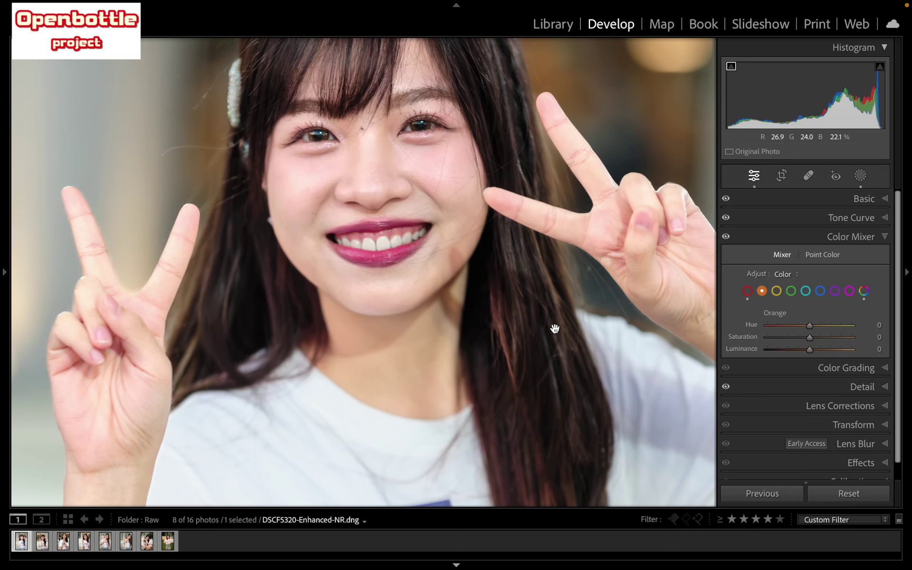
mouse_move(809, 326)
mouse_down()
mouse_move(814, 353)
mouse_move(803, 328)
mouse_up()
click(776, 290)
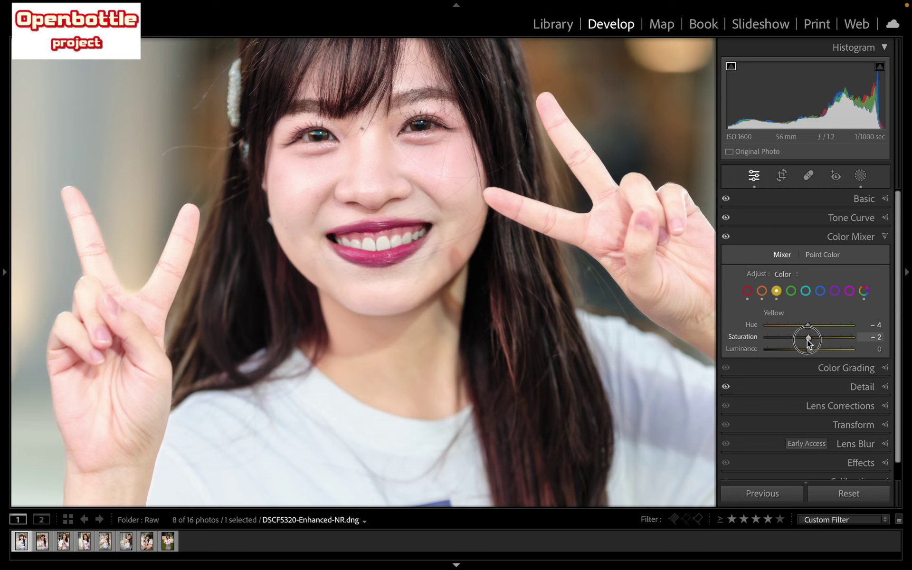
drag(809, 348, 814, 348)
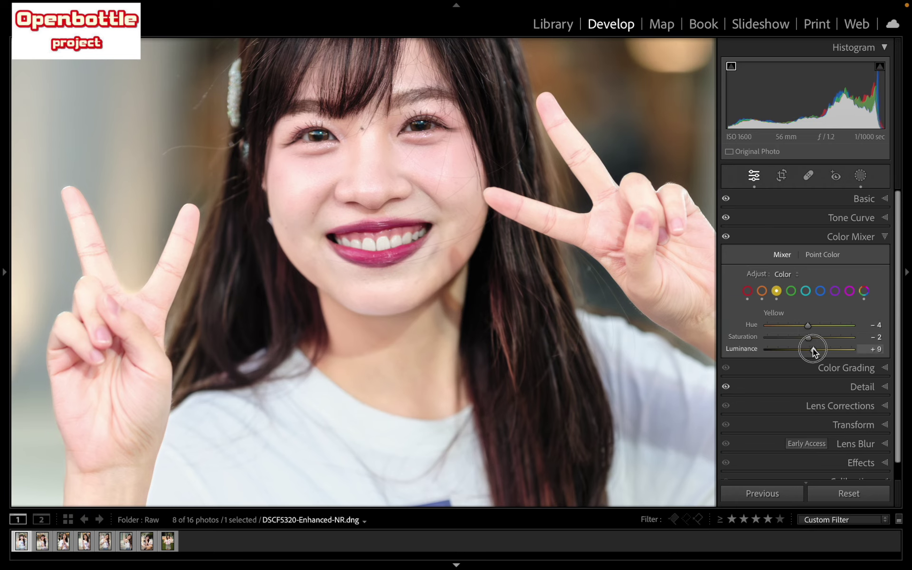
- Compare Before/After on the face, then return to the single zoomed view
click(404, 239)
key(y)
click(548, 202)
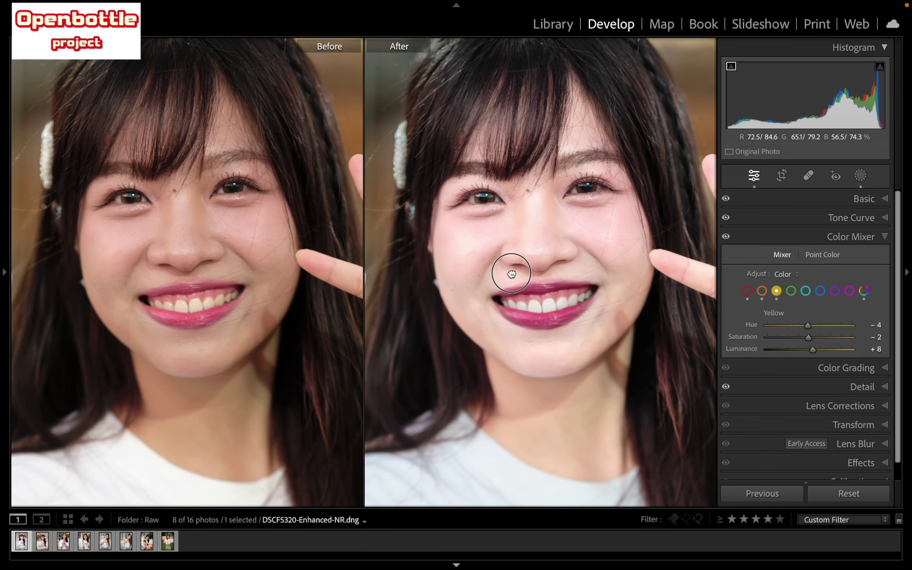
key(y)
click(508, 276)
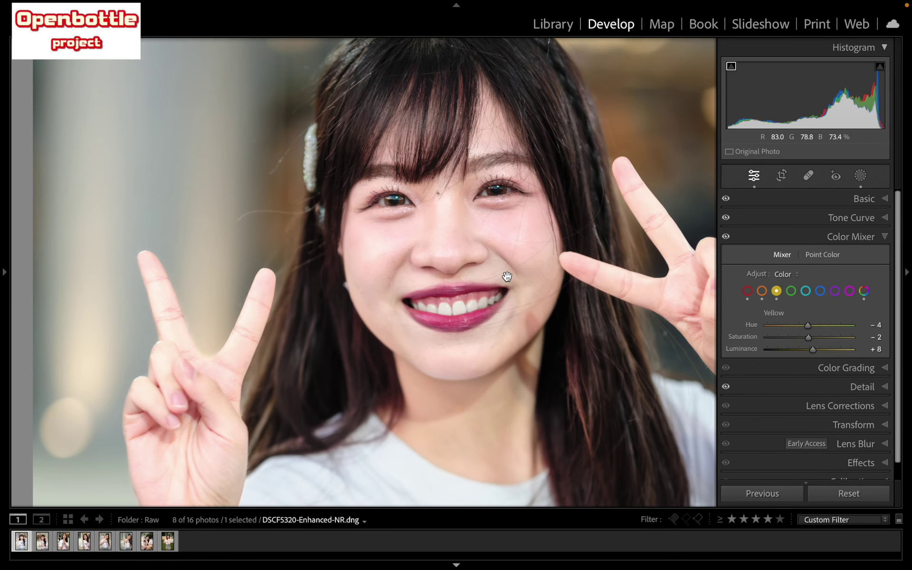
- Give the midtones and highlights a slight warm tint in Color Grading
click(888, 372)
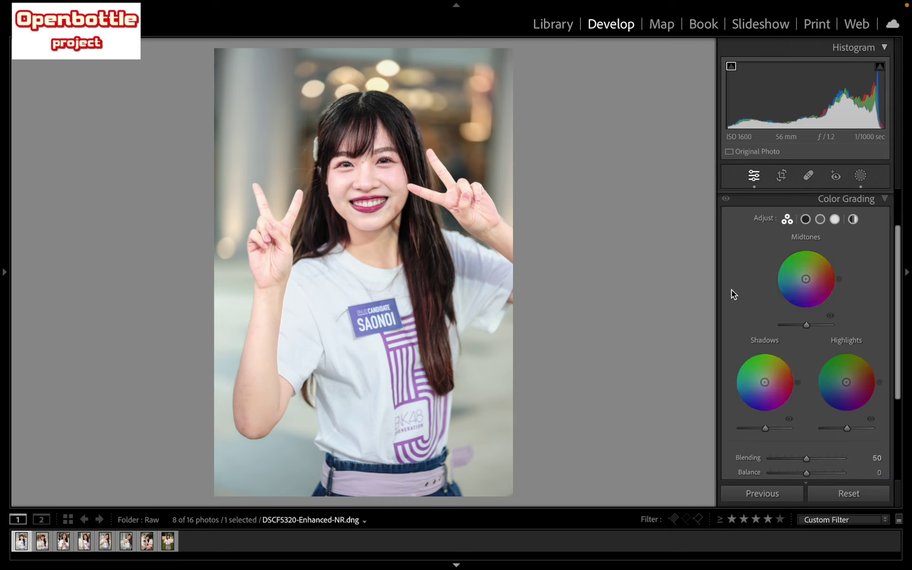
click(806, 220)
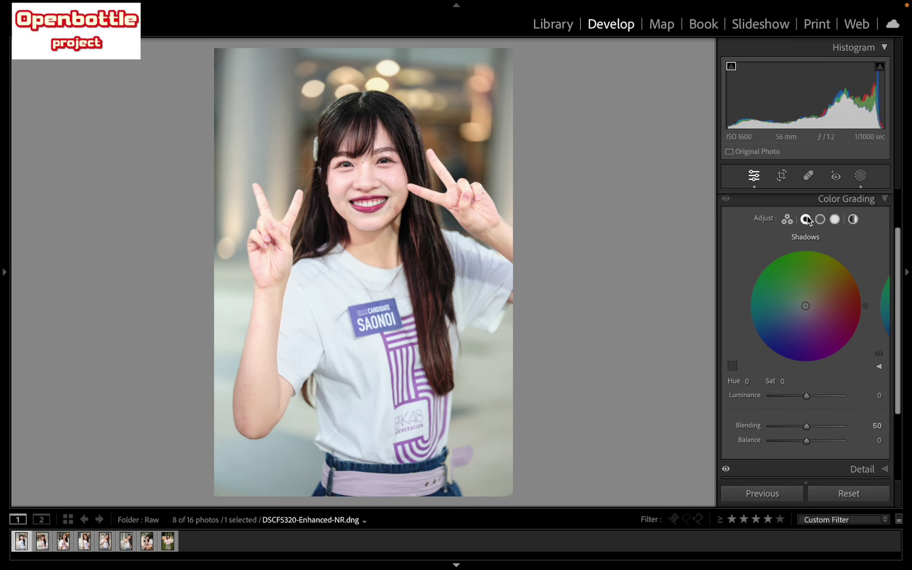
click(825, 219)
click(835, 220)
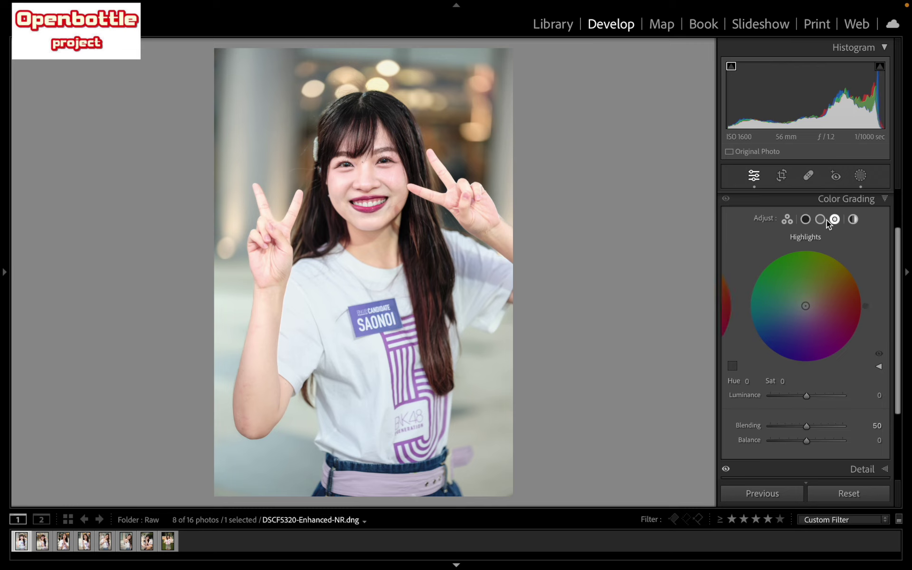
click(821, 220)
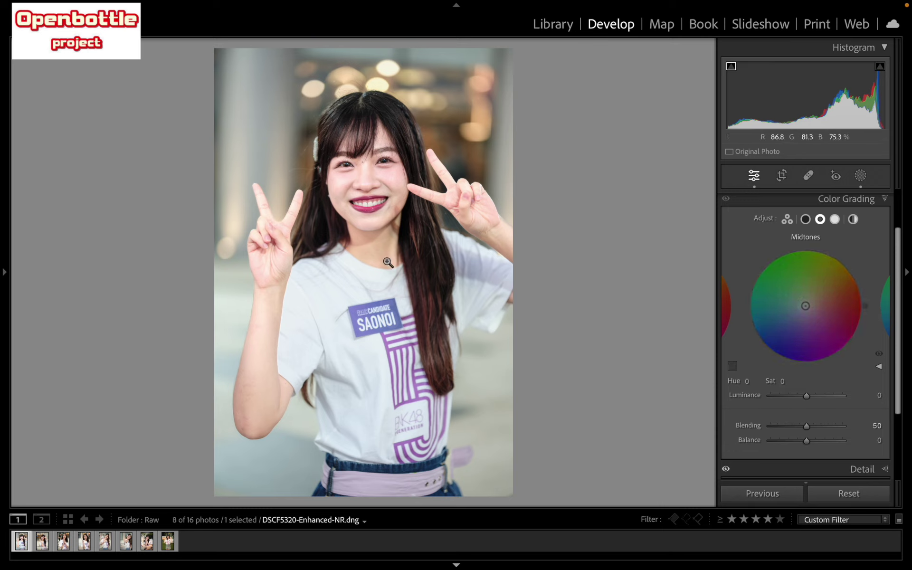
drag(806, 306, 806, 305)
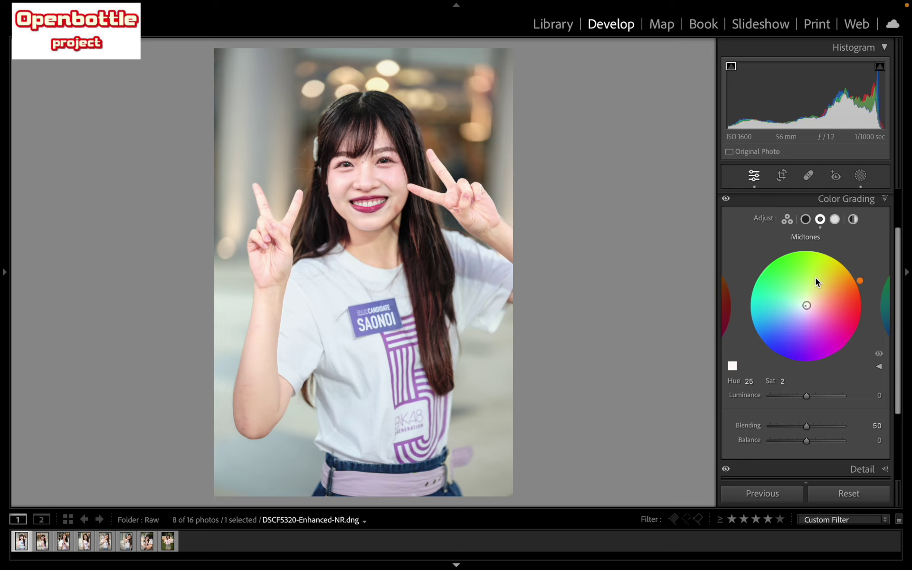
click(834, 219)
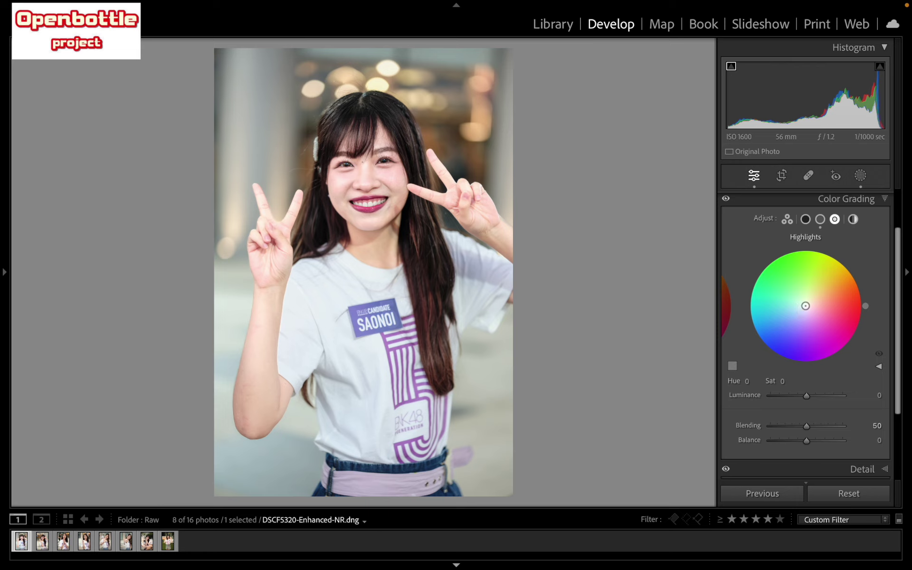
drag(806, 306, 807, 305)
- Grade the shadows blue with hue 214 and saturation 33
click(805, 219)
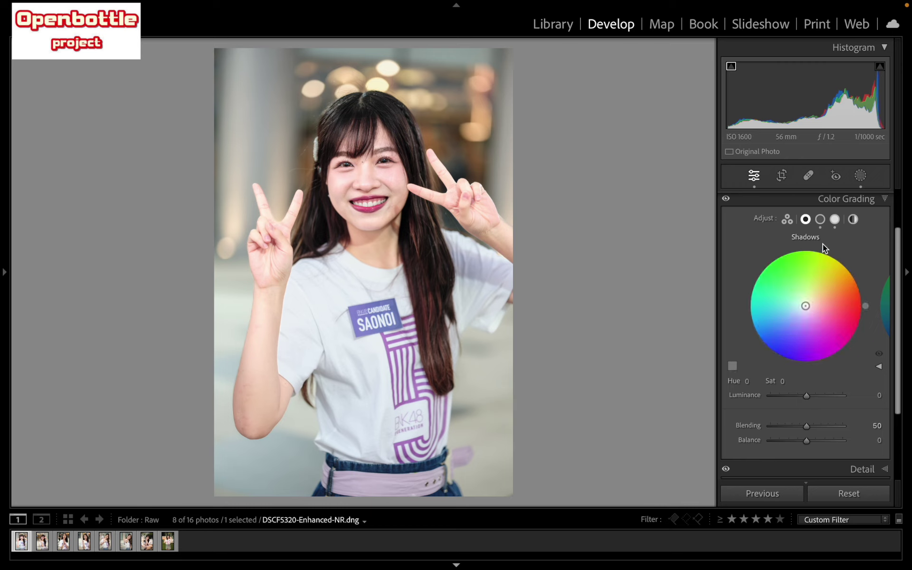
click(819, 219)
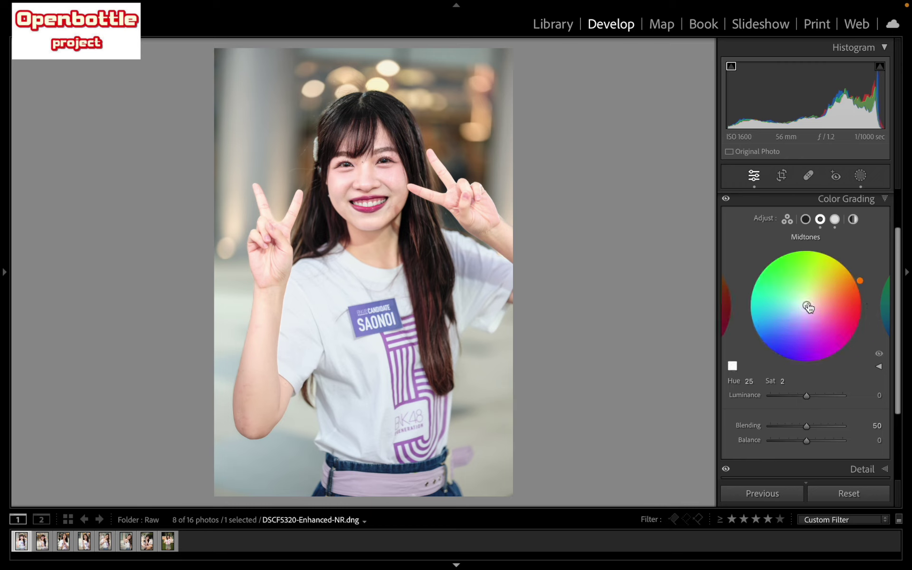
click(805, 219)
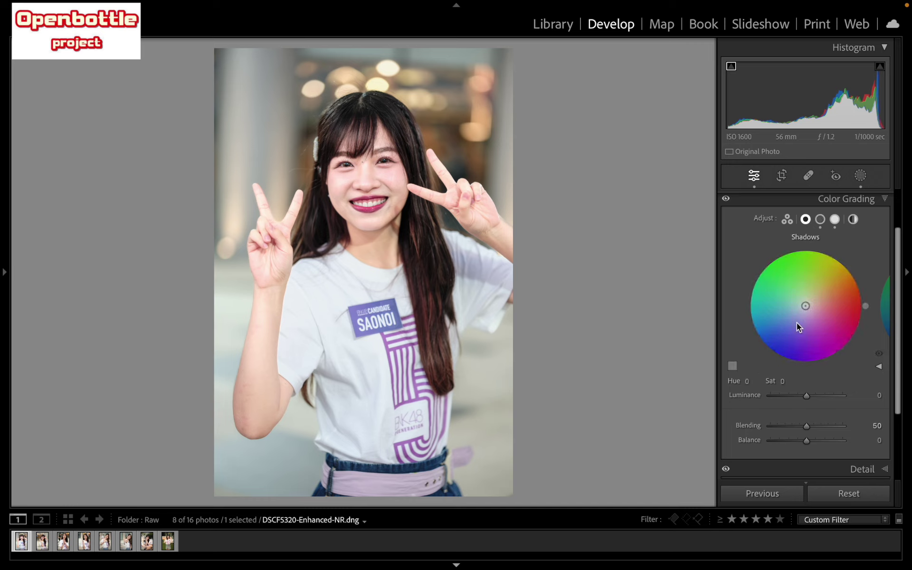
drag(793, 315, 790, 316)
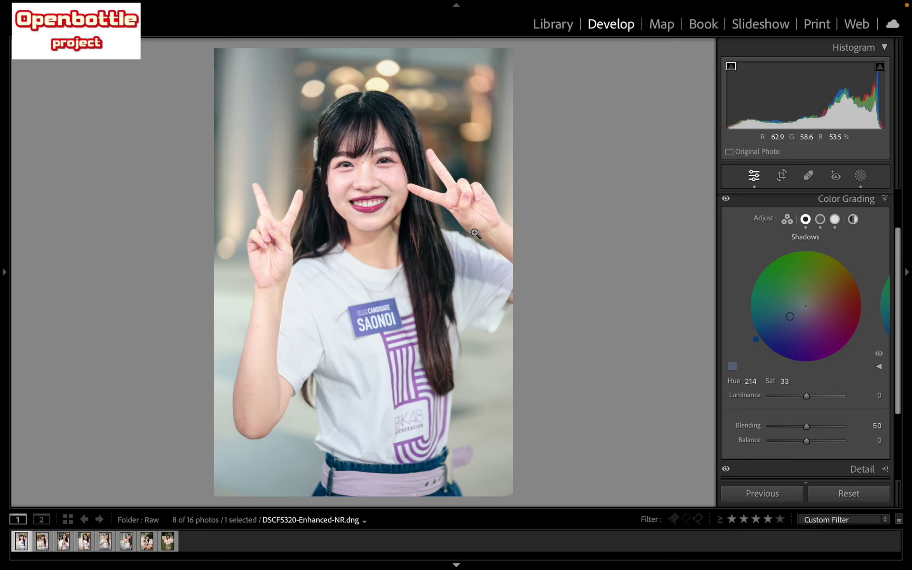
- Check the grade in Before/After view, then return to the Library grid
key(y)
click(556, 178)
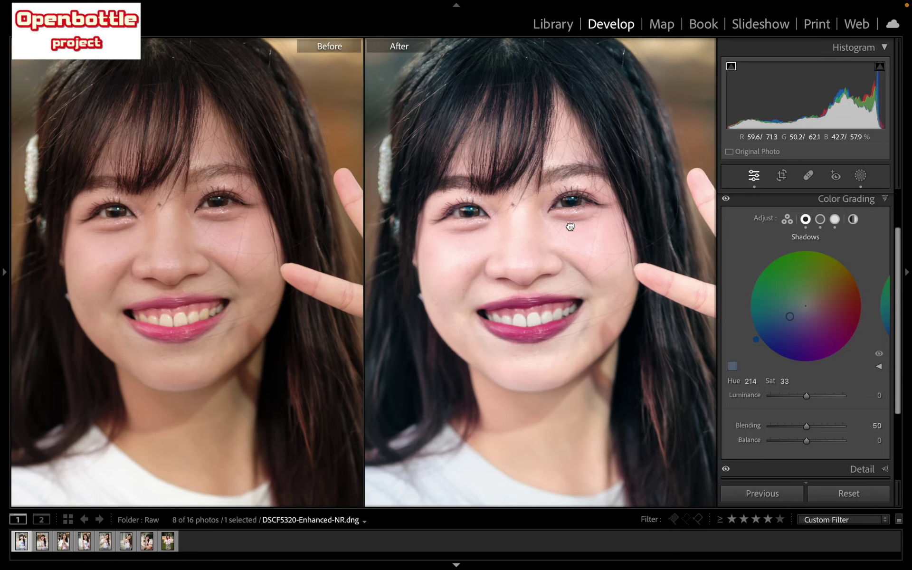
click(570, 227)
key(y)
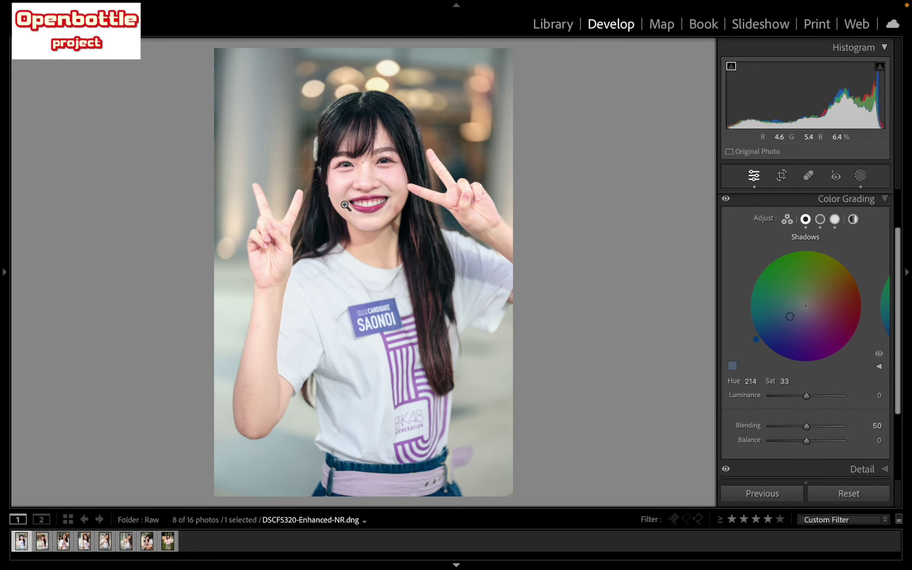
click(882, 203)
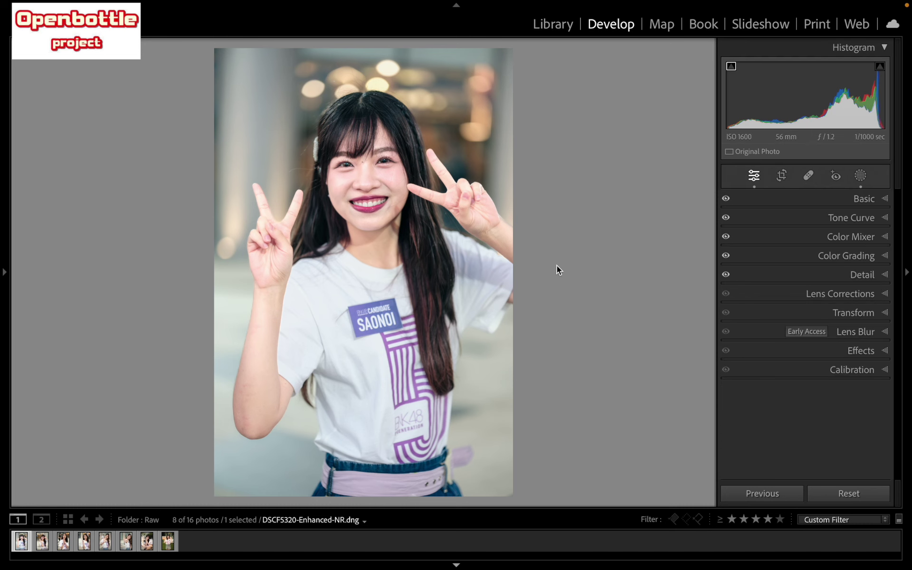
click(545, 28)
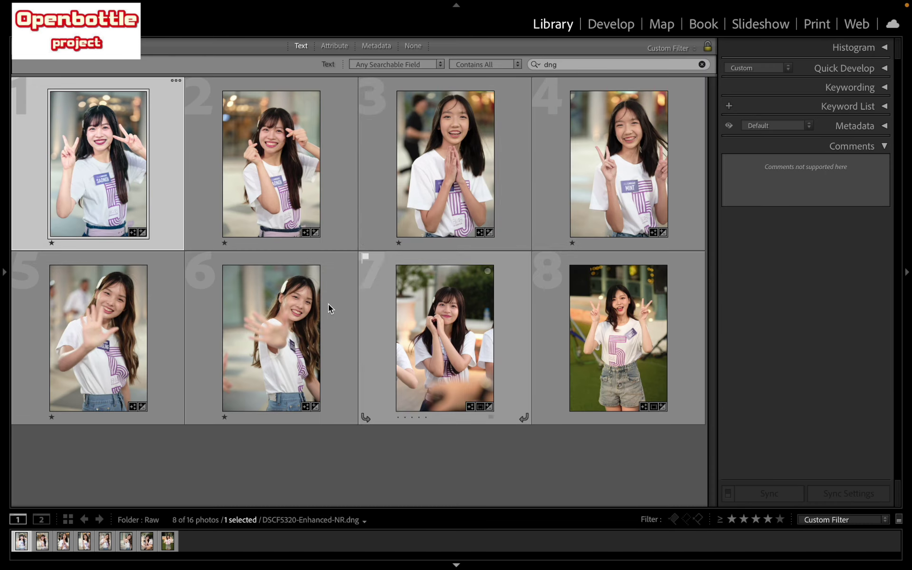
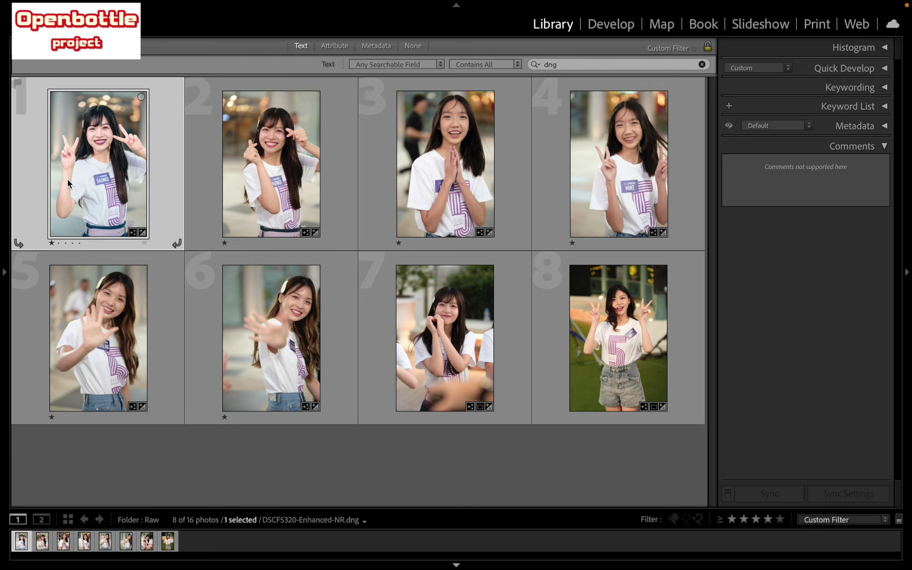
- Sync DSCF5320-Enhanced-NR's develop settings, including Masks 1–4, to DSCF5324-Enhanced-NR.dng, then make DSCF5324 active
shift+click(295, 139)
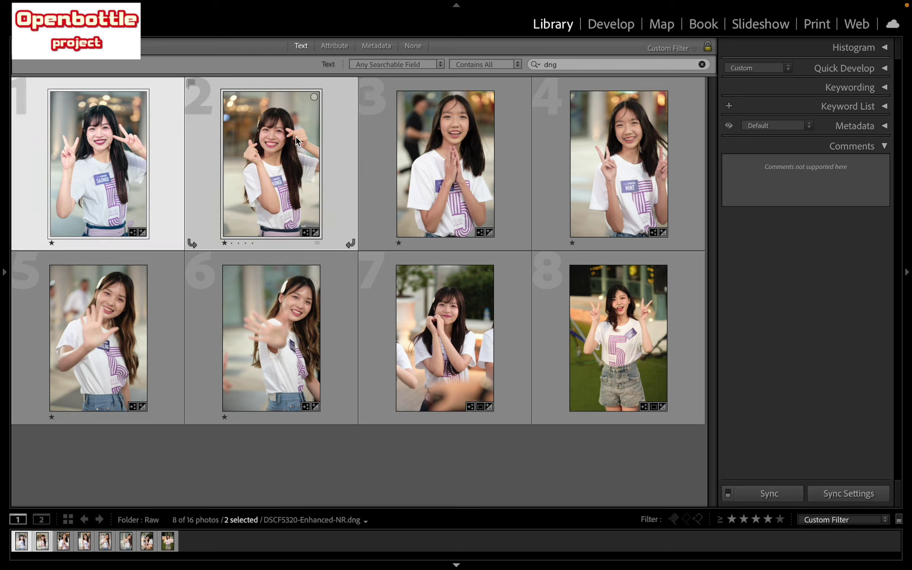
click(860, 491)
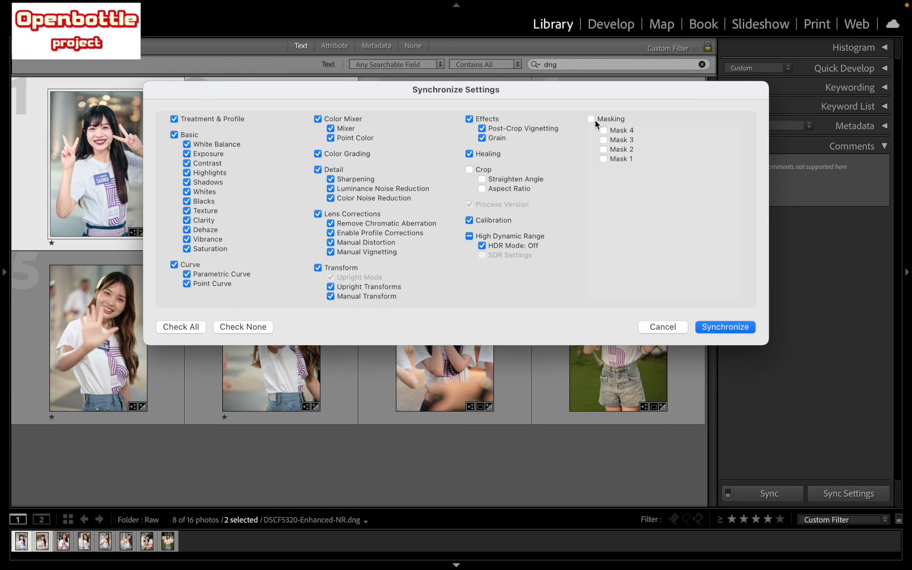
click(592, 119)
click(725, 327)
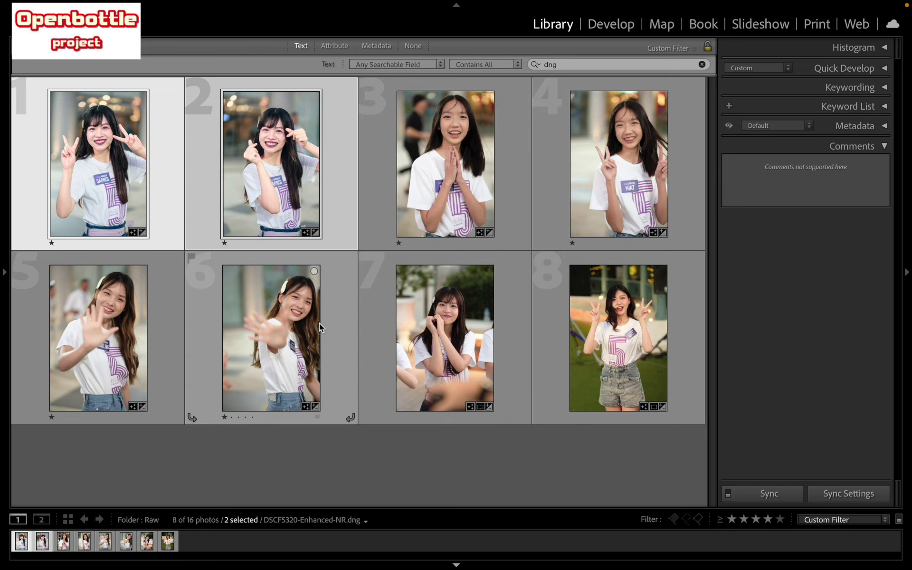
click(199, 86)
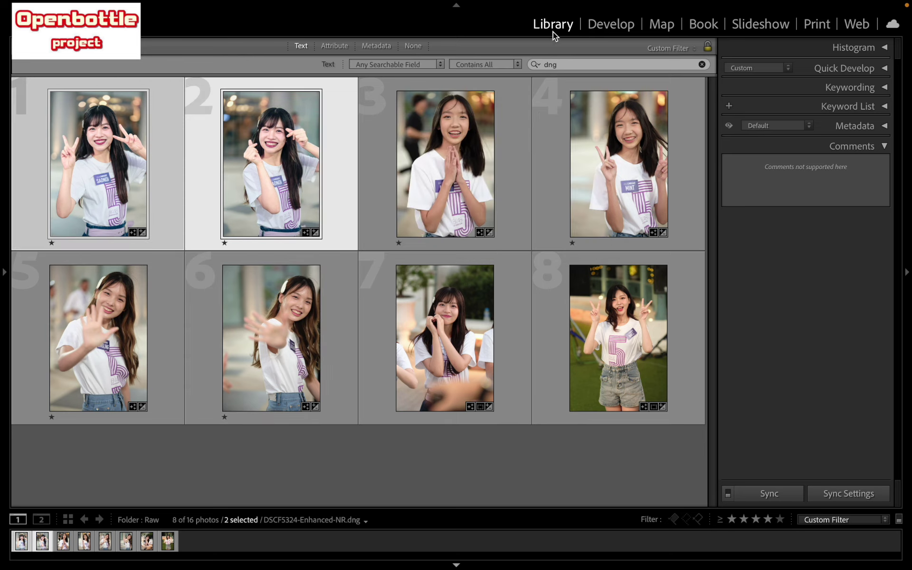
- Tighten the second portrait's crop slightly from the left edge in Develop
click(611, 26)
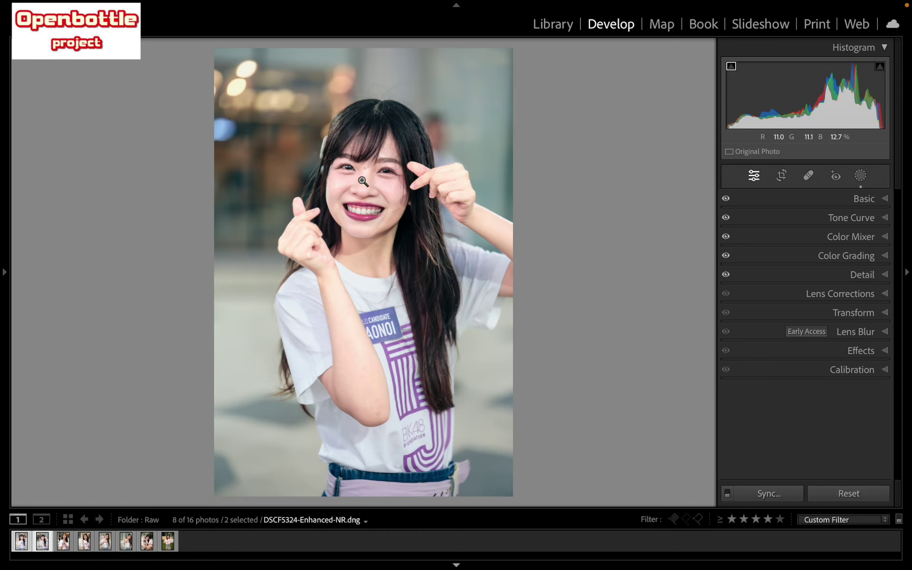
click(781, 178)
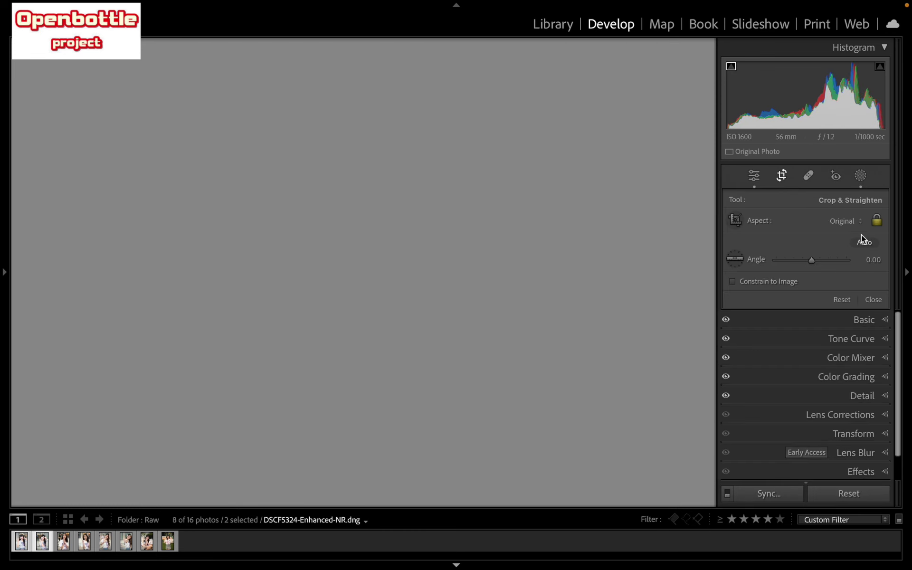
click(863, 241)
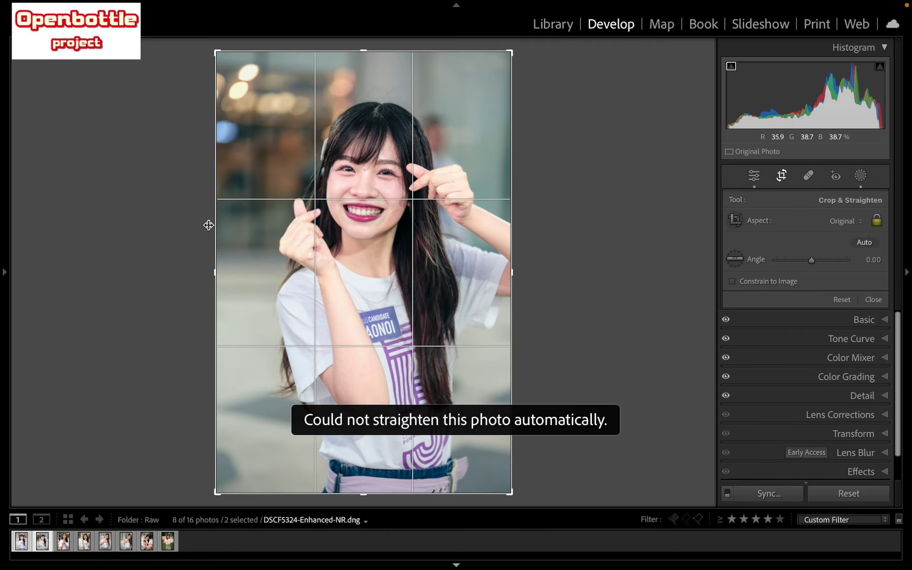
drag(208, 224, 213, 228)
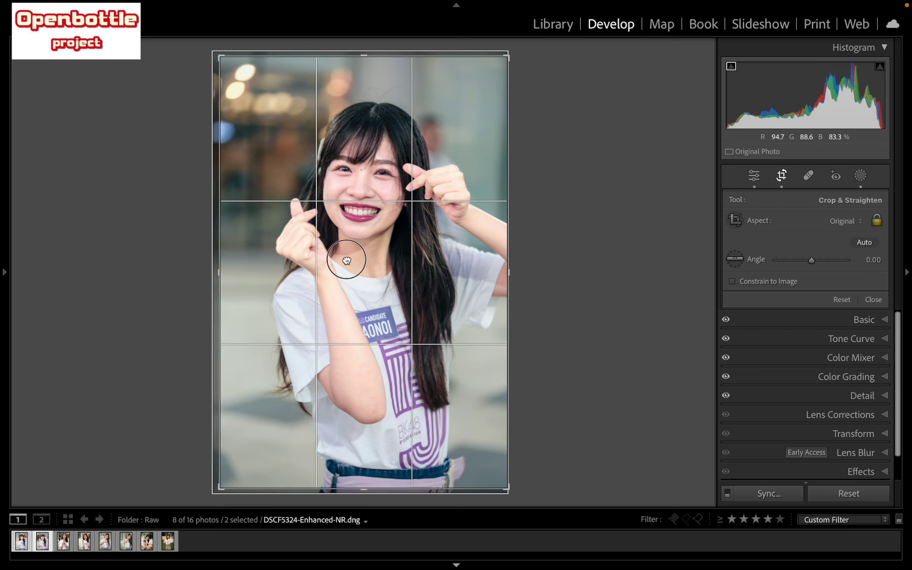
key(Return)
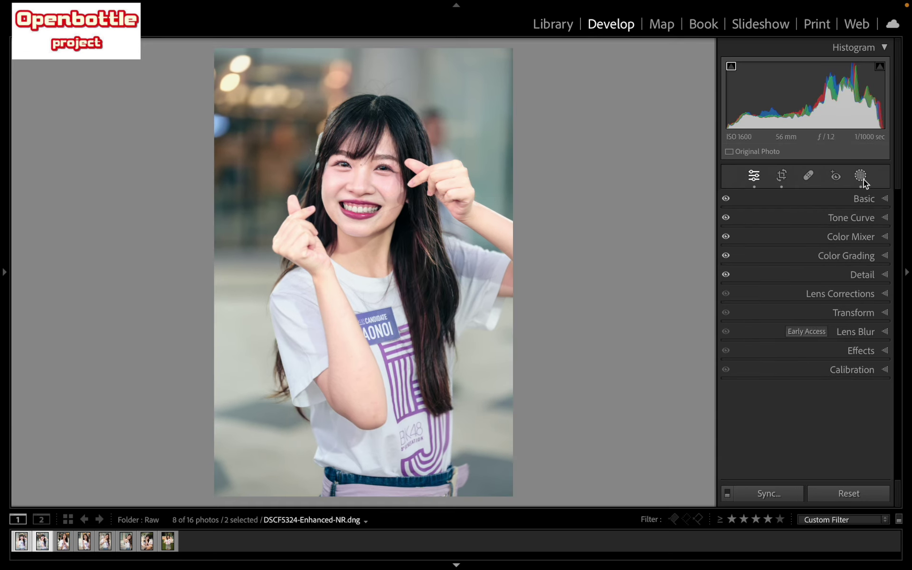
- Confirm all four synced masks are present, then return to the Library grid
click(862, 177)
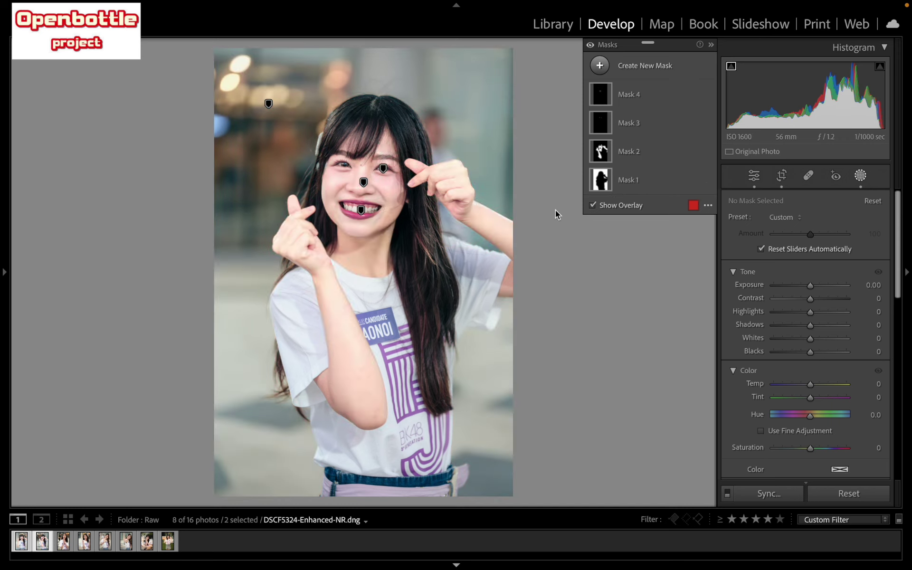
key(shift+w)
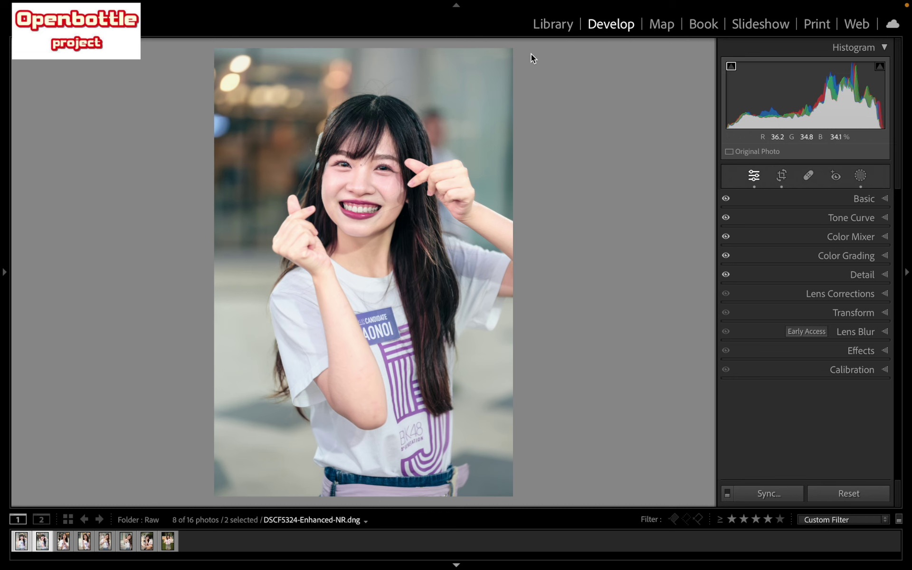
click(552, 25)
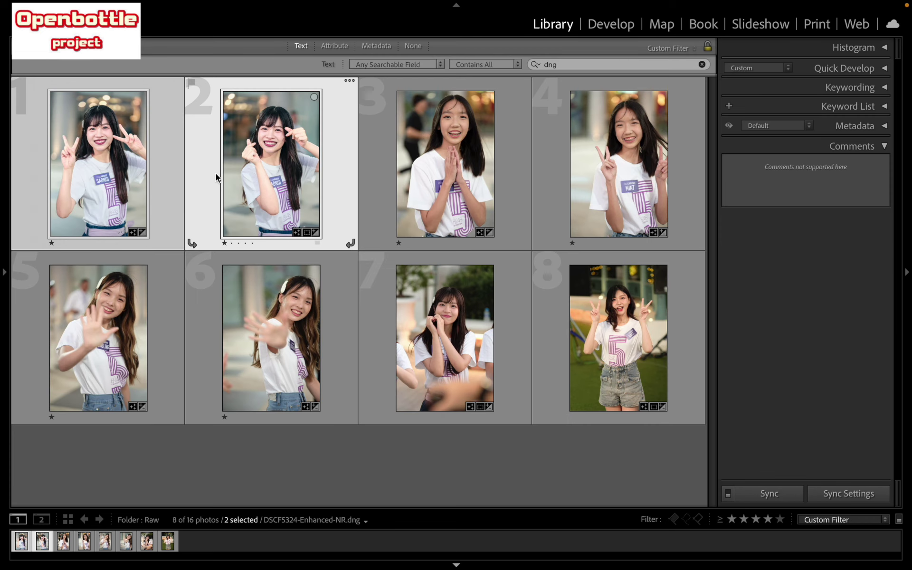
- Export both portraits as watermarked JPEGs to the Pictures/Export/Original Image folder
key(super+shift+e)
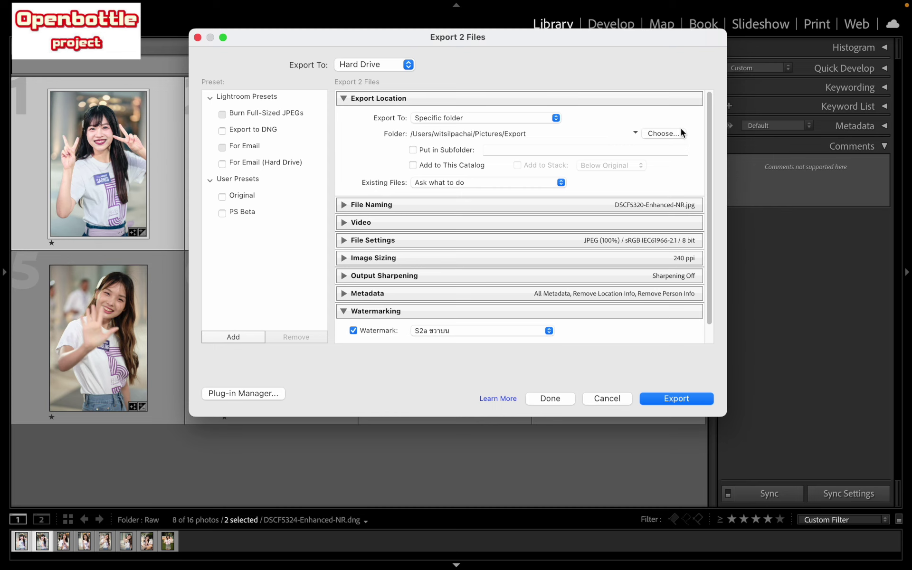
click(664, 133)
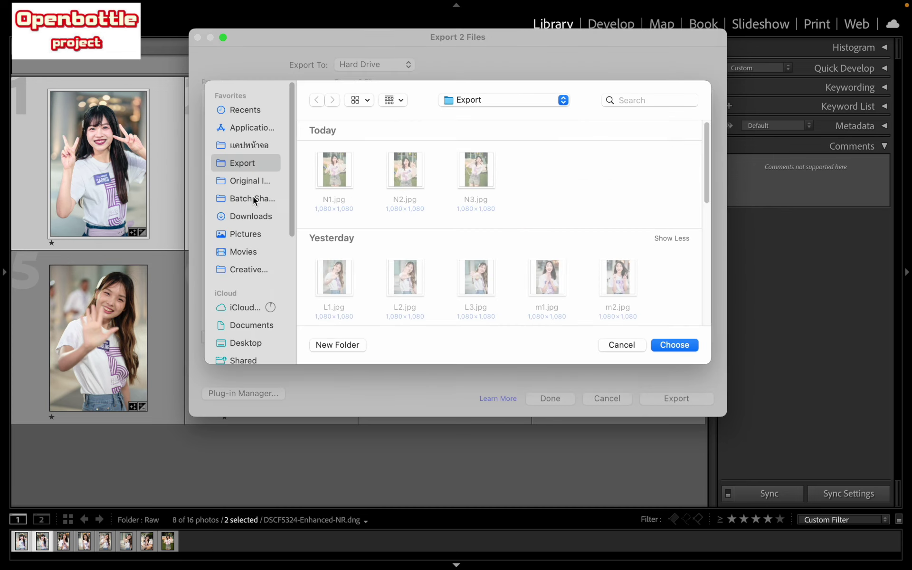
click(245, 183)
click(251, 166)
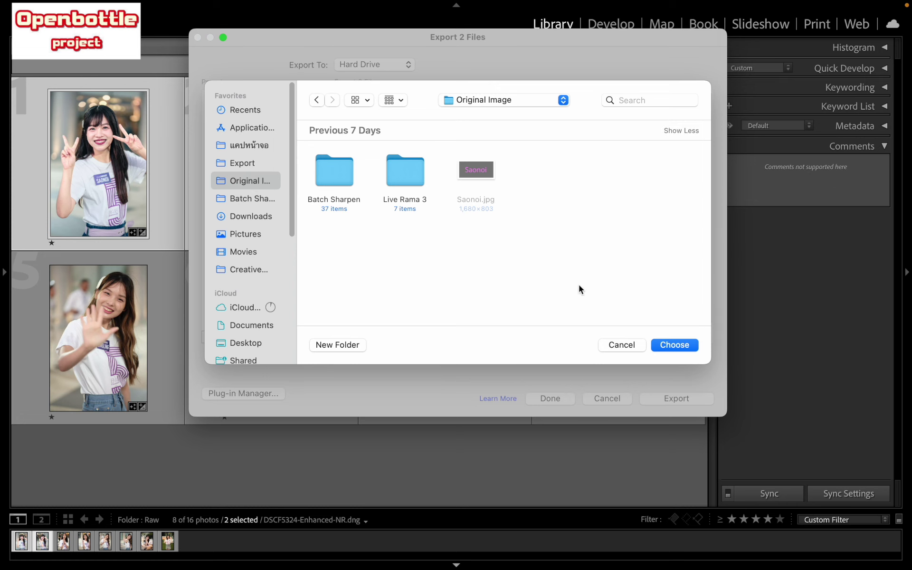
click(695, 347)
click(677, 398)
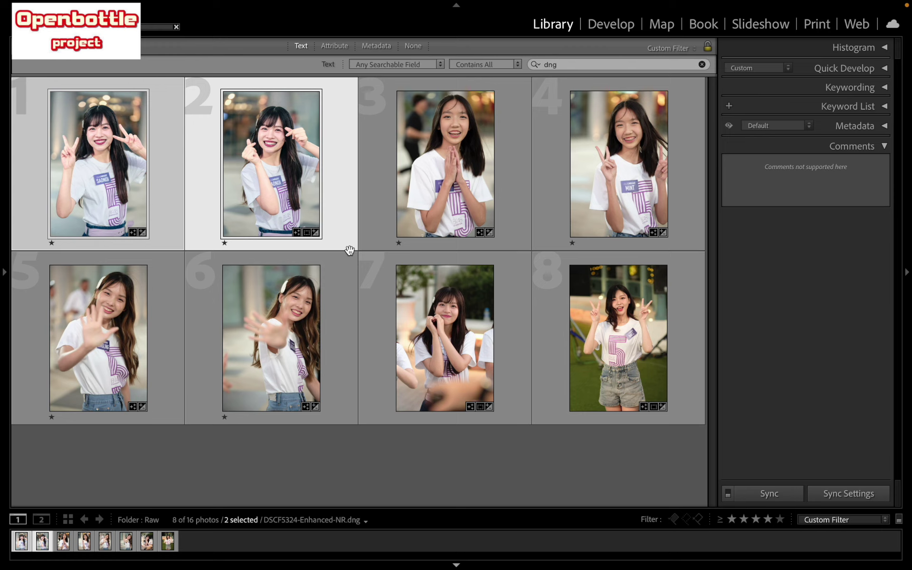
- Check export progress in the activity center, then switch to the desktop Space with Finder
click(157, 27)
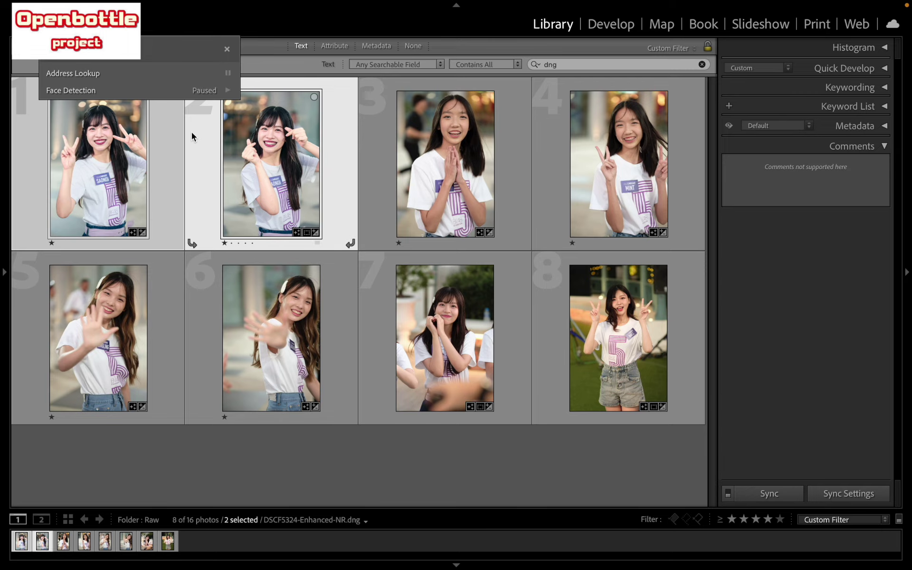
key(ctrl+Left)
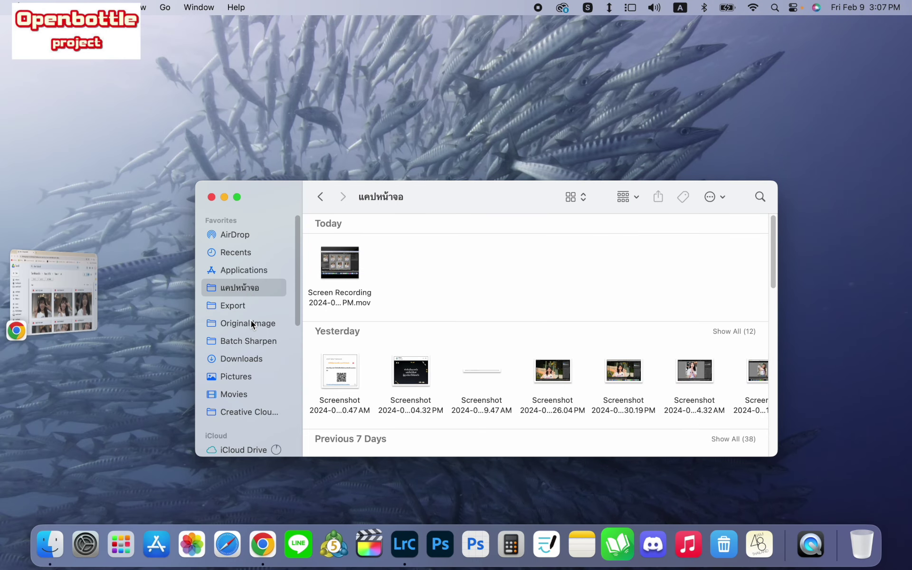
- Preview DSCF5320 and DSCF5324 JPEGs from Original Image full screen in Quick Look, flipping between them
click(250, 321)
drag(421, 314, 501, 290)
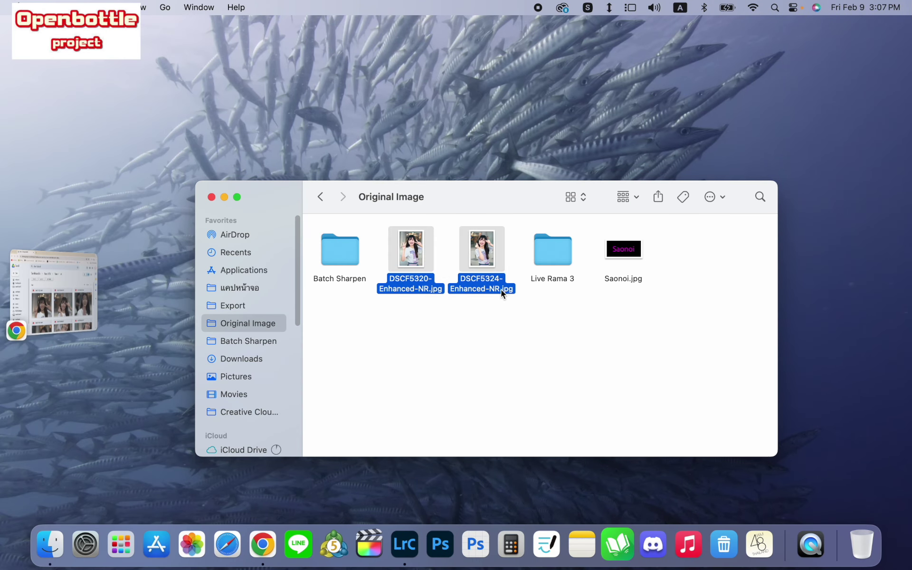
key(space)
click(331, 49)
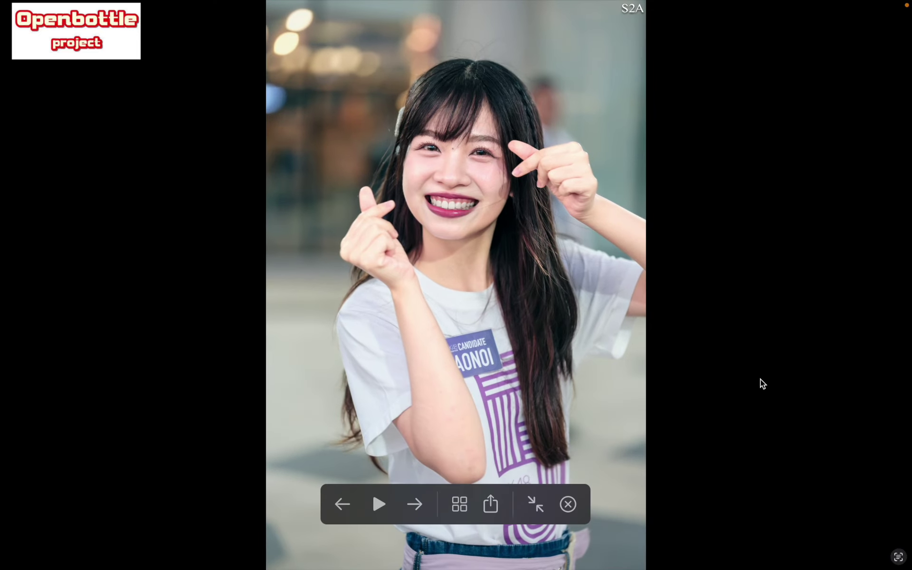
key(Right)
key(Left)
key(Right)
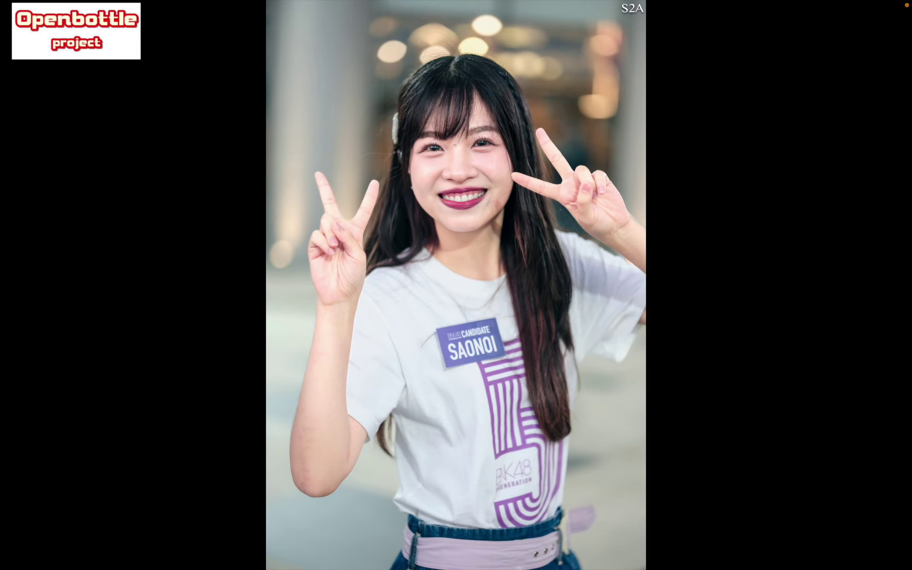